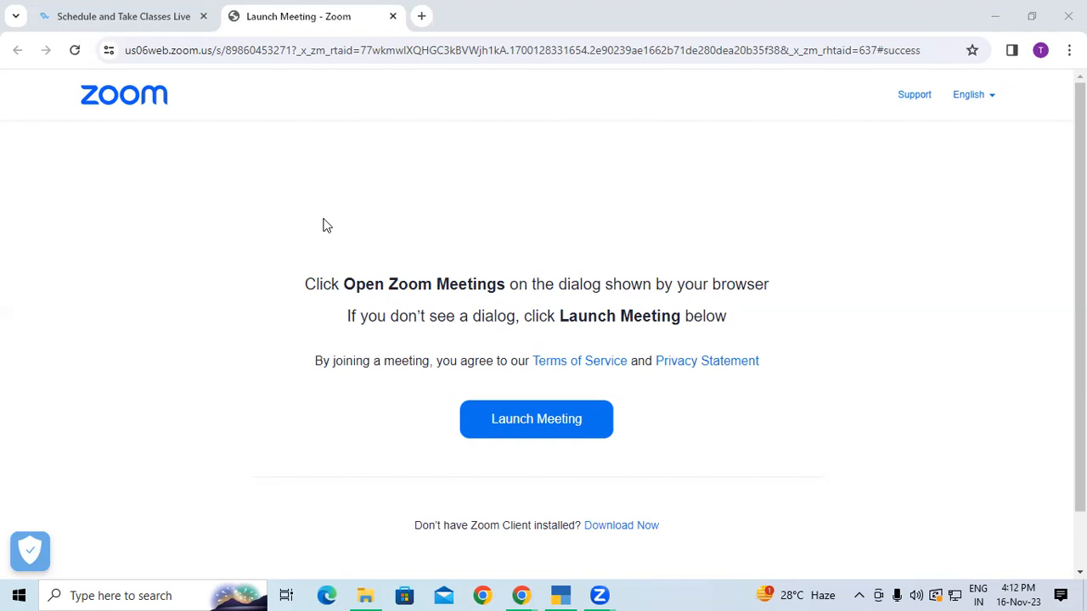
Search Google for 'tally prime download' in a new Chrome tab
click(422, 17)
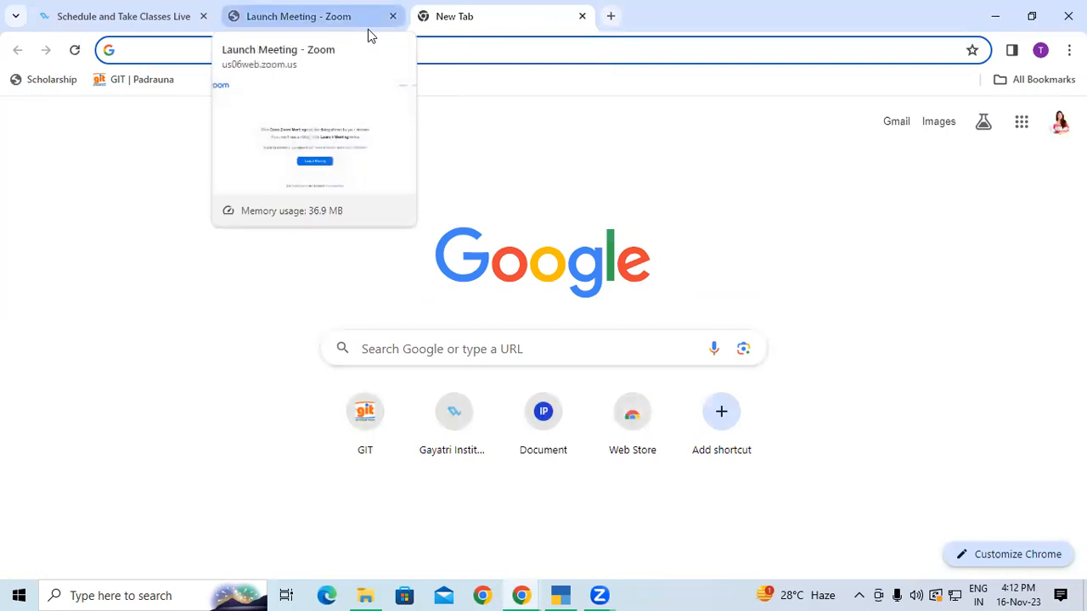
text(ta)
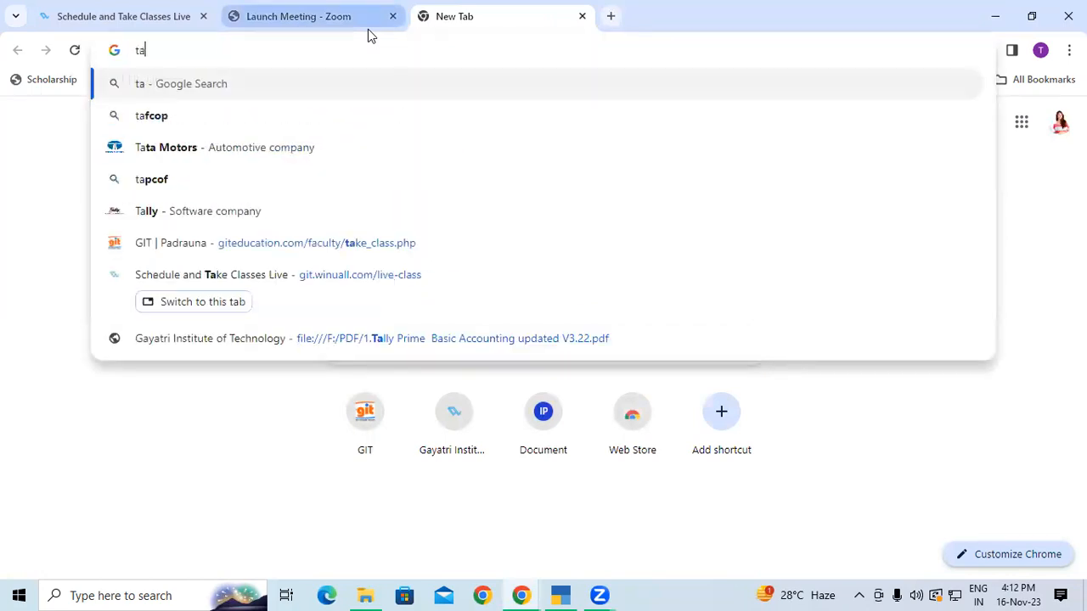
text(lly)
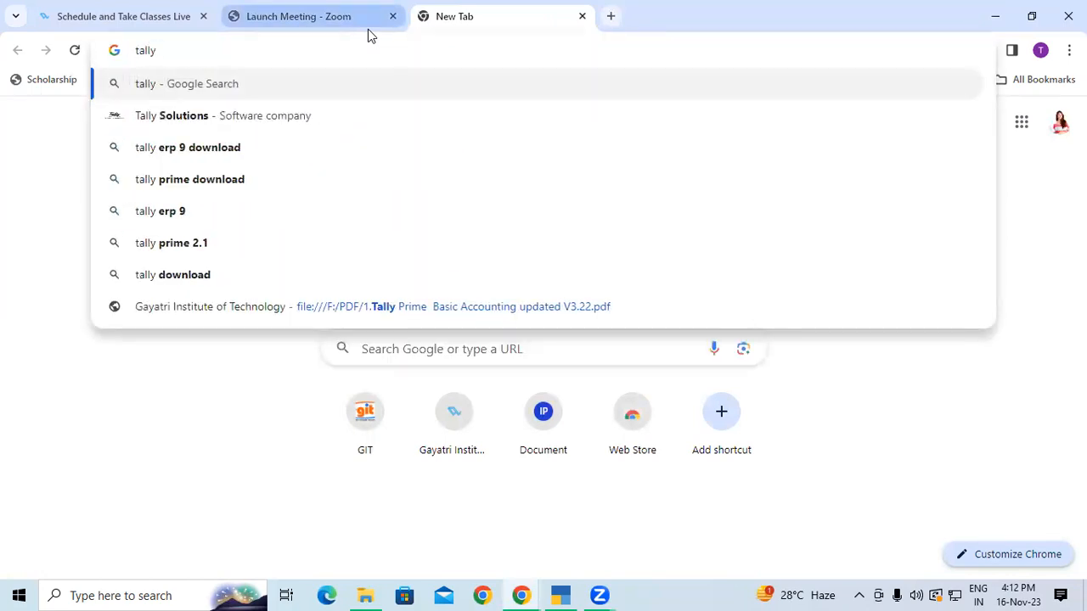
text( prime)
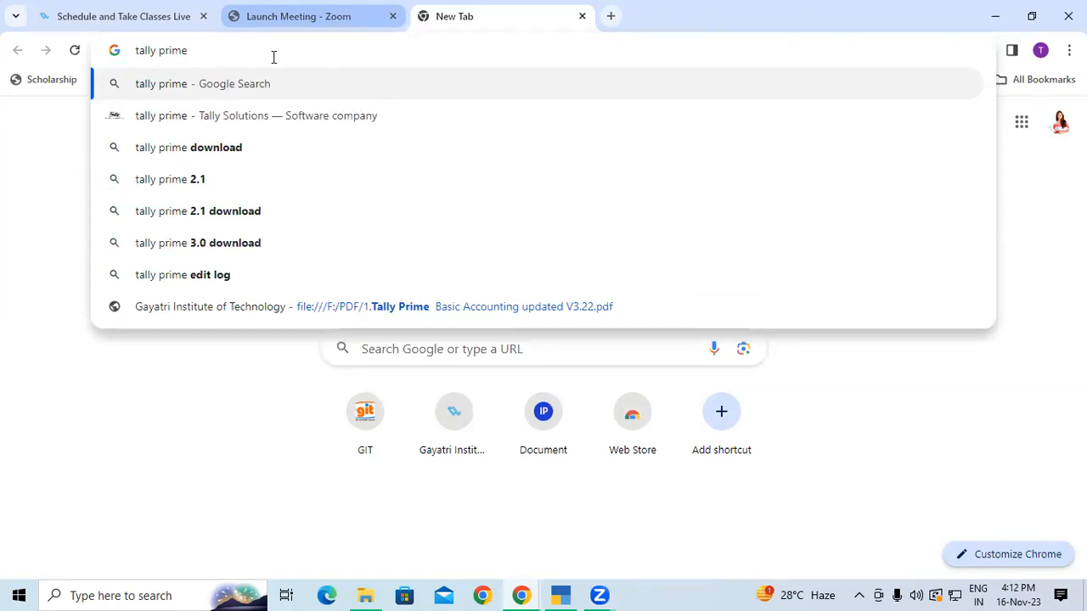
click(204, 155)
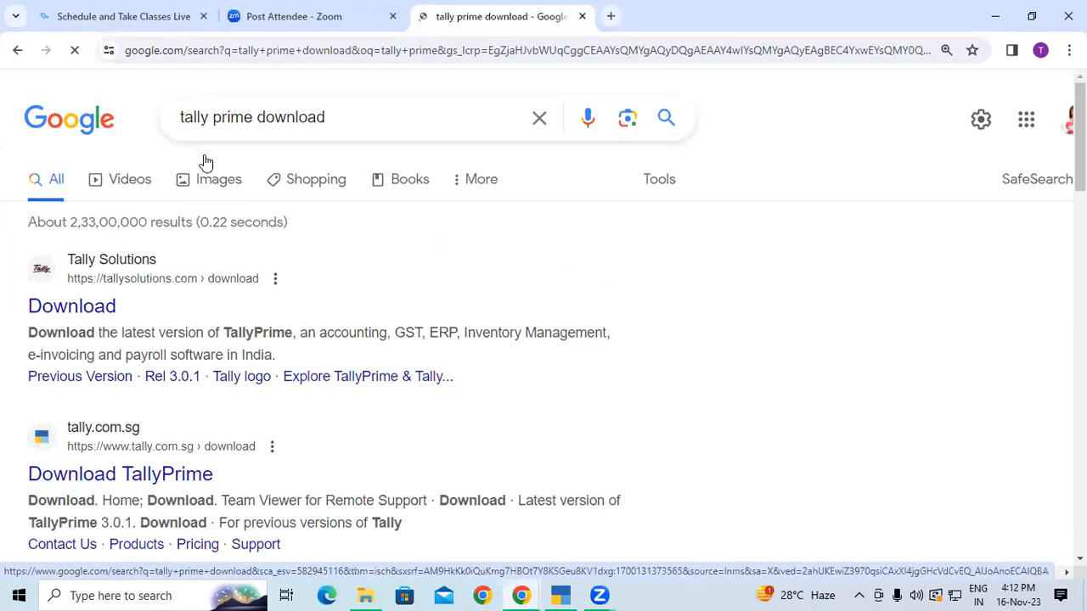
click(86, 278)
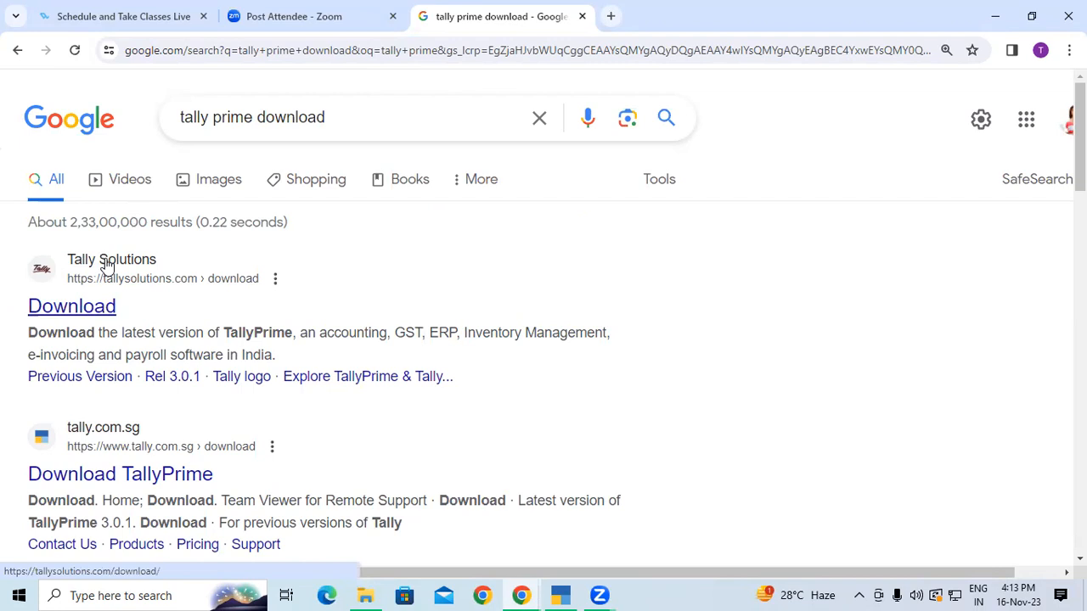
Open the Tally Solutions download page at tallysolutions.com/download
click(105, 266)
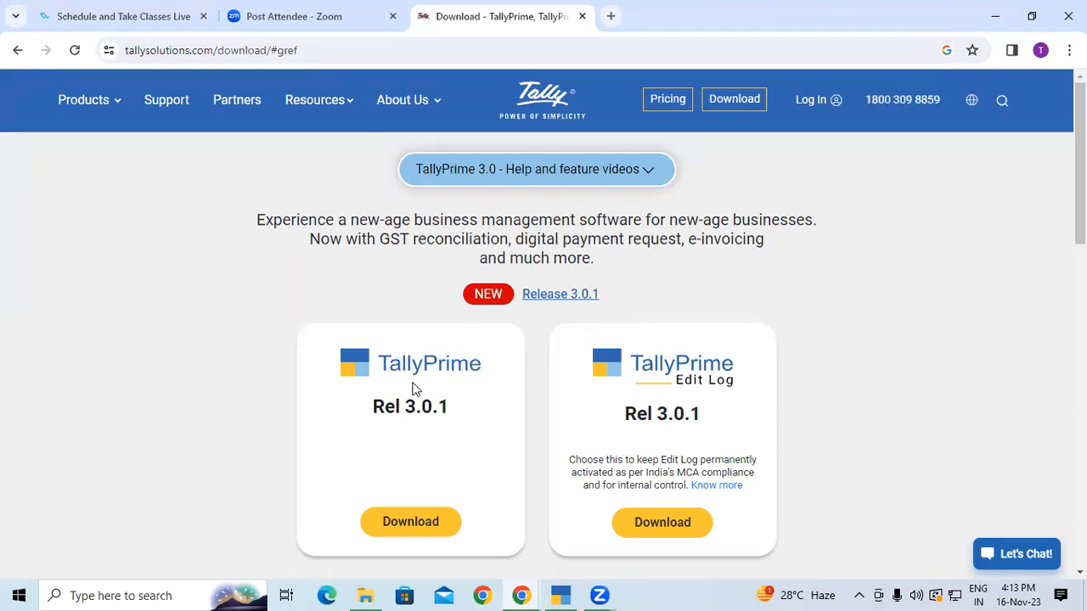
scroll(393, 381, down, 3)
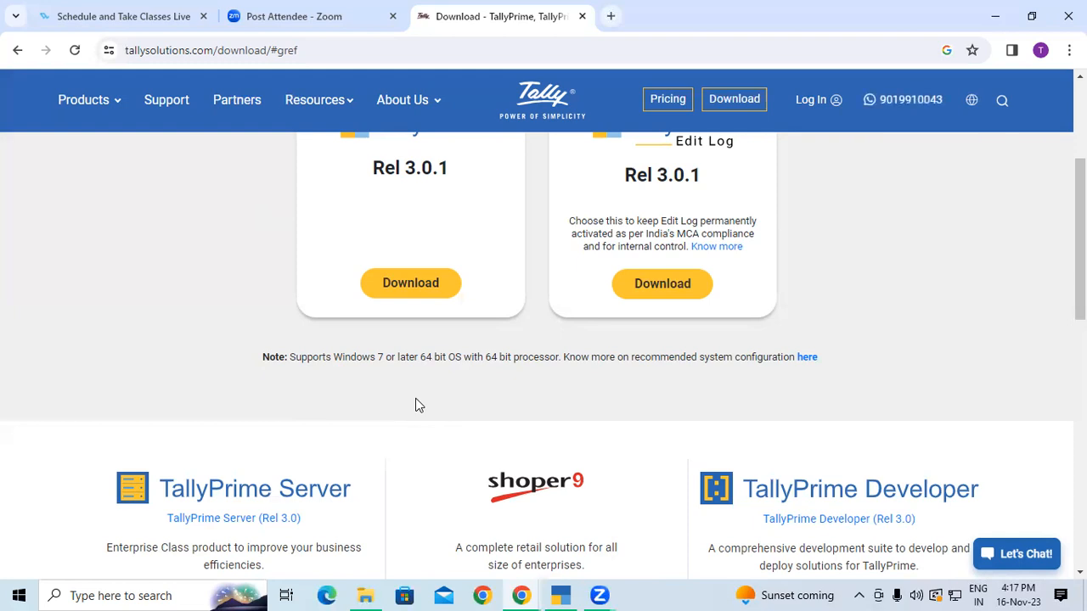
Download the standard TallyPrime Rel 3.0.1 installer, then minimise Chrome
scroll(528, 289, up, 3)
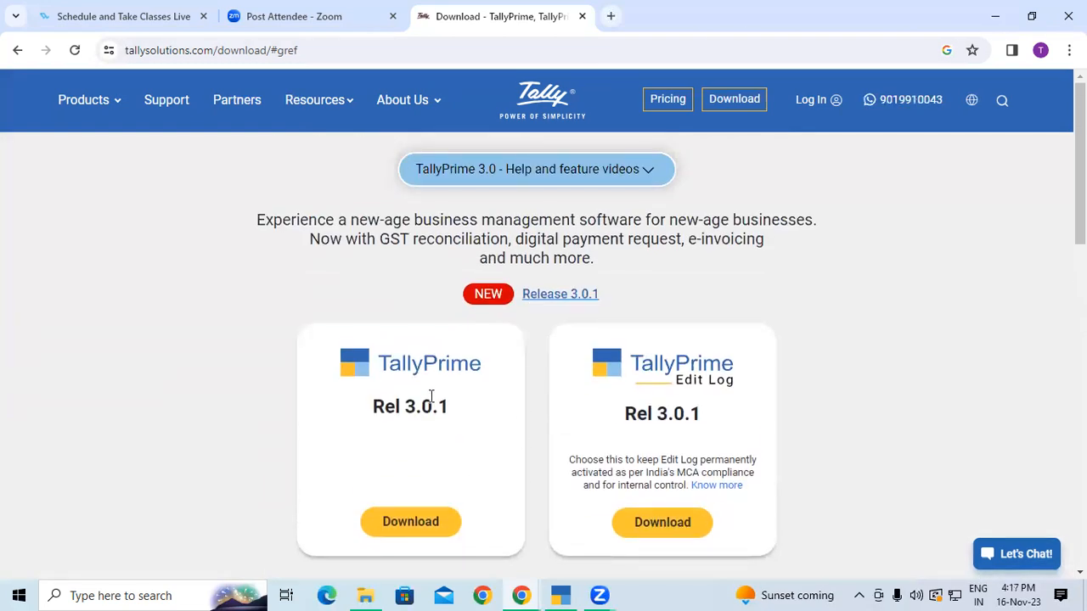
scroll(435, 382, down, 3)
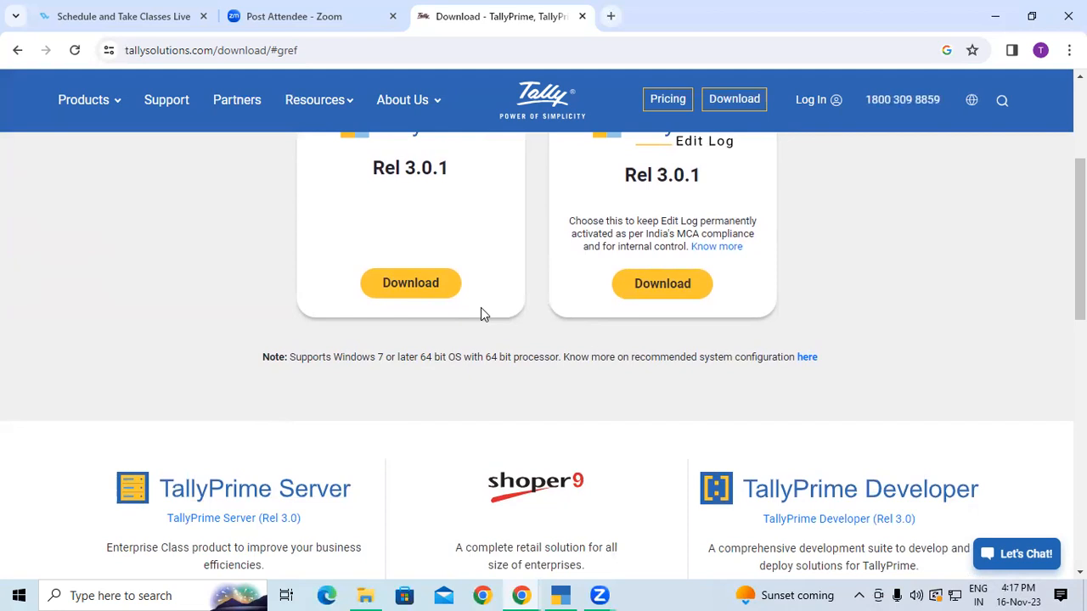
scroll(480, 307, up, 3)
scroll(480, 307, down, 2)
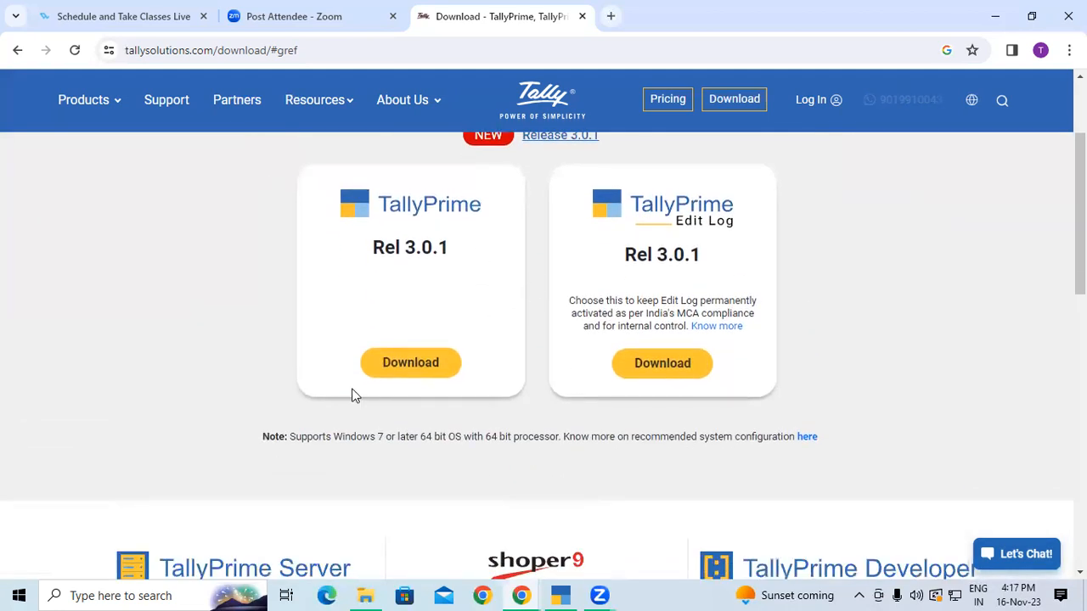
click(428, 363)
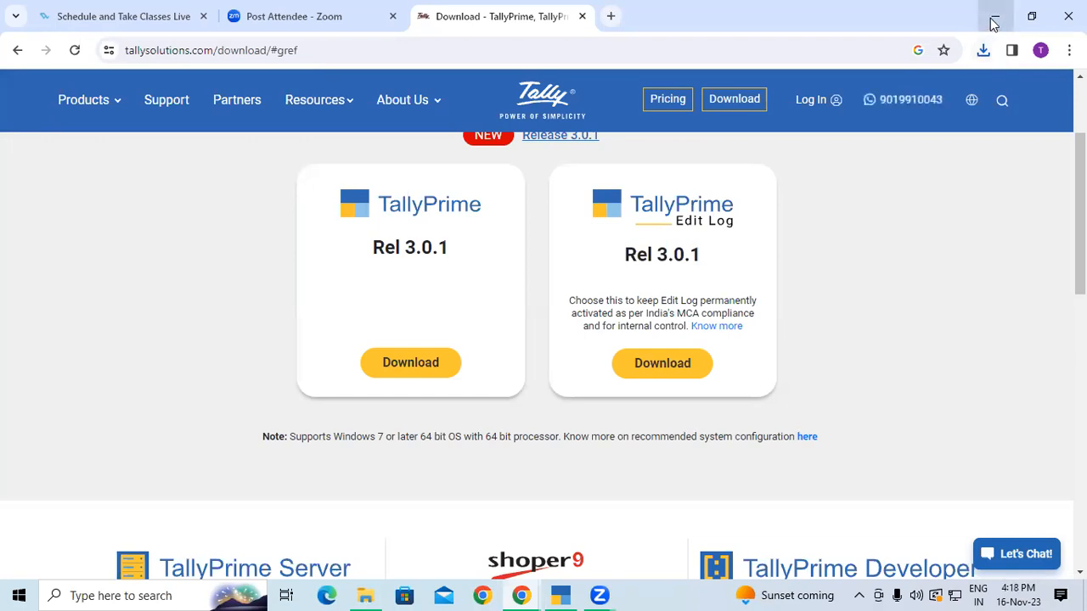
click(993, 20)
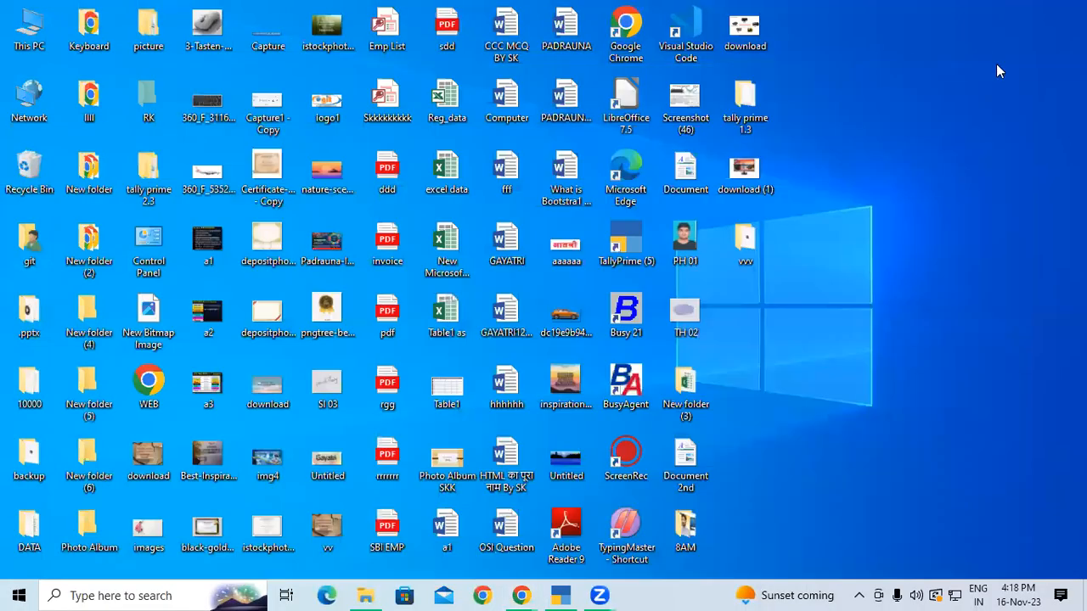
Refresh the desktop several times
right_click(996, 63)
click(975, 111)
right_click(911, 67)
click(945, 117)
right_click(943, 122)
click(972, 171)
right_click(963, 156)
click(976, 202)
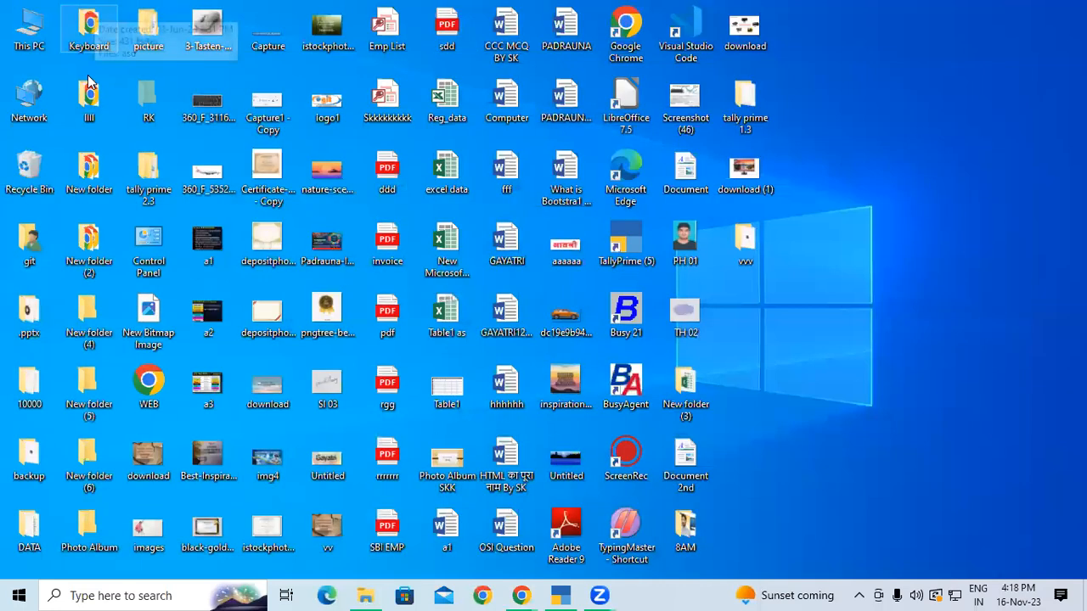
Check This PC's 4.00 GB RAM and processor in the About page, then close it
right_click(25, 17)
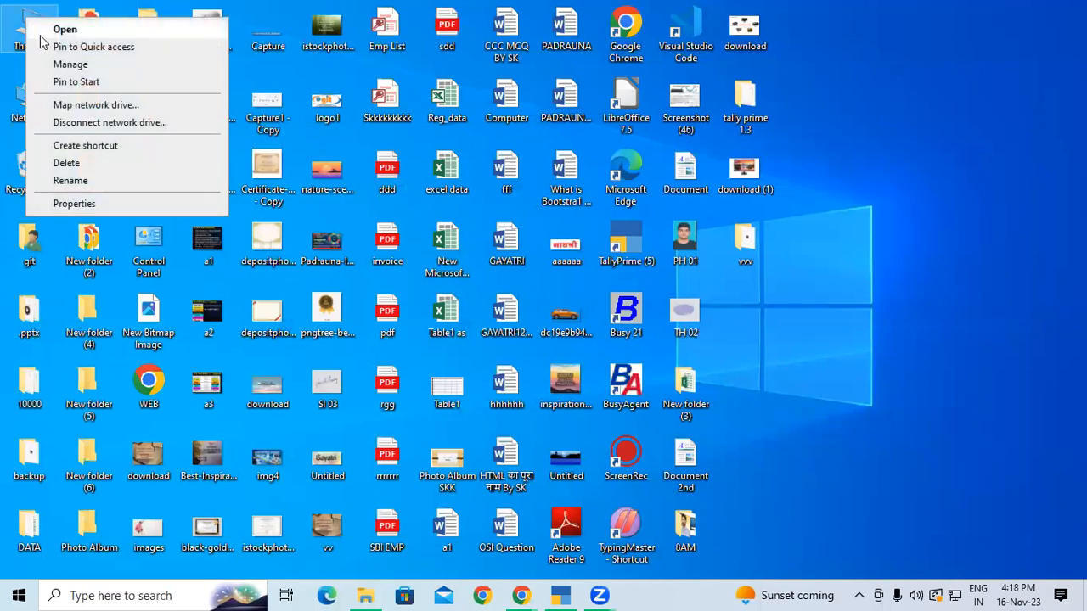
click(90, 209)
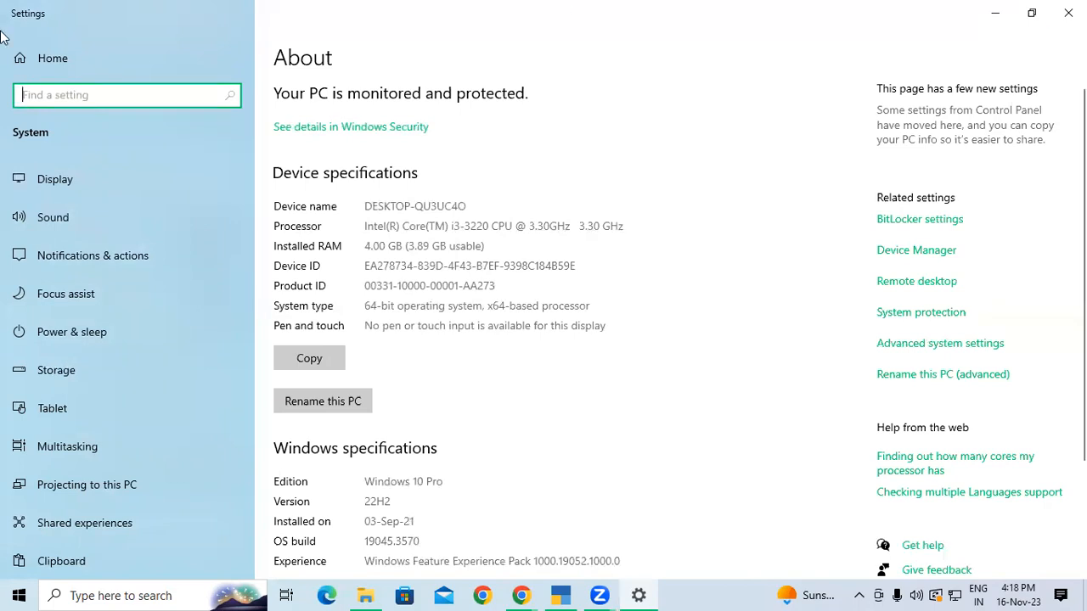
drag(364, 246, 501, 253)
click(501, 253)
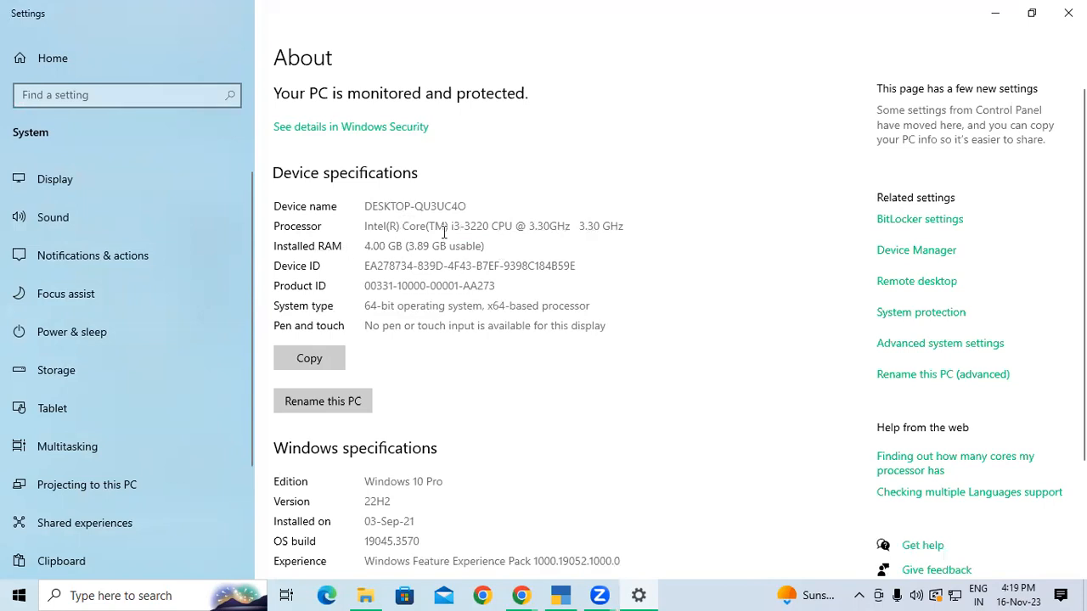
drag(409, 226, 461, 226)
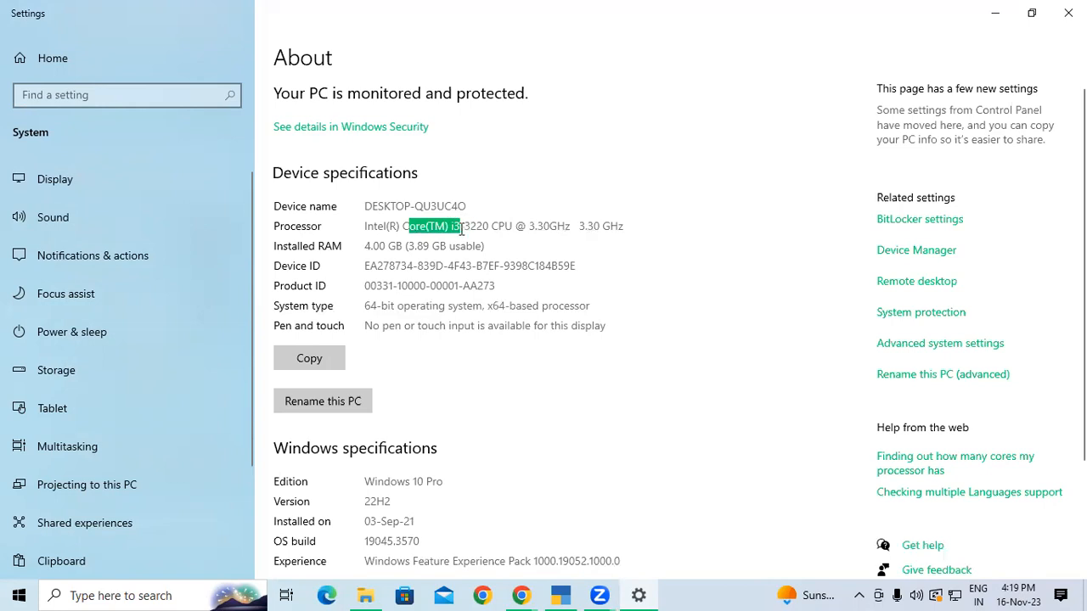
click(301, 146)
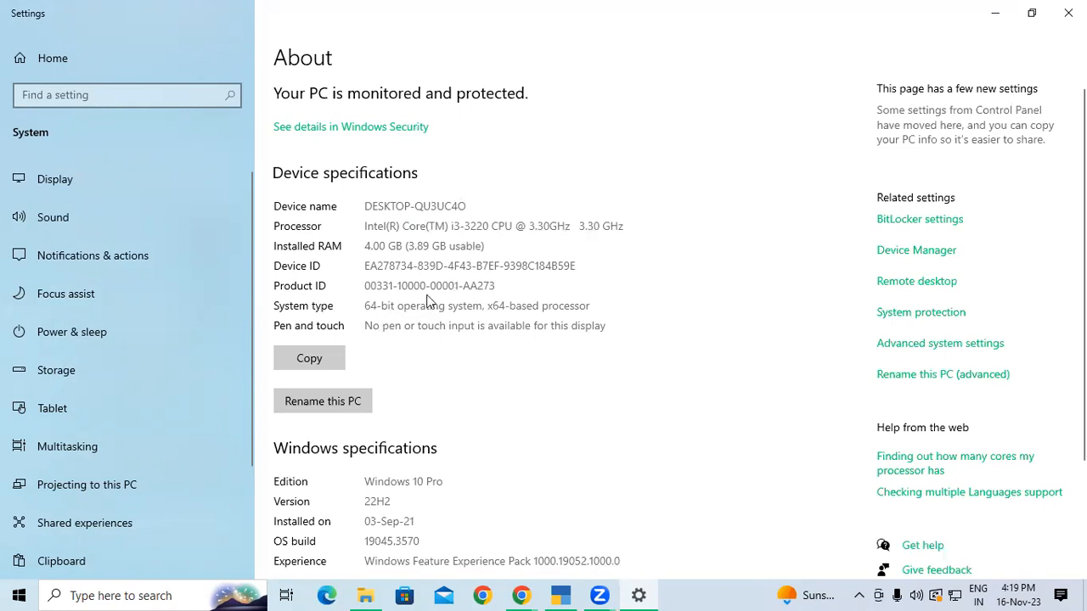
scroll(428, 306, down, 3)
scroll(428, 314, up, 3)
click(1067, 12)
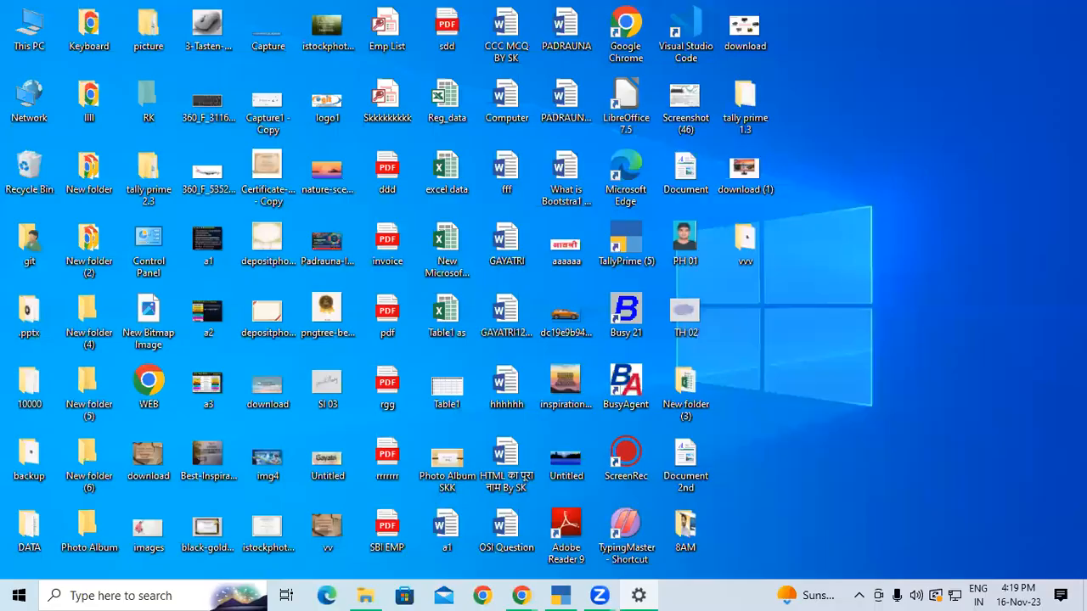
right_click(936, 160)
click(964, 208)
right_click(964, 209)
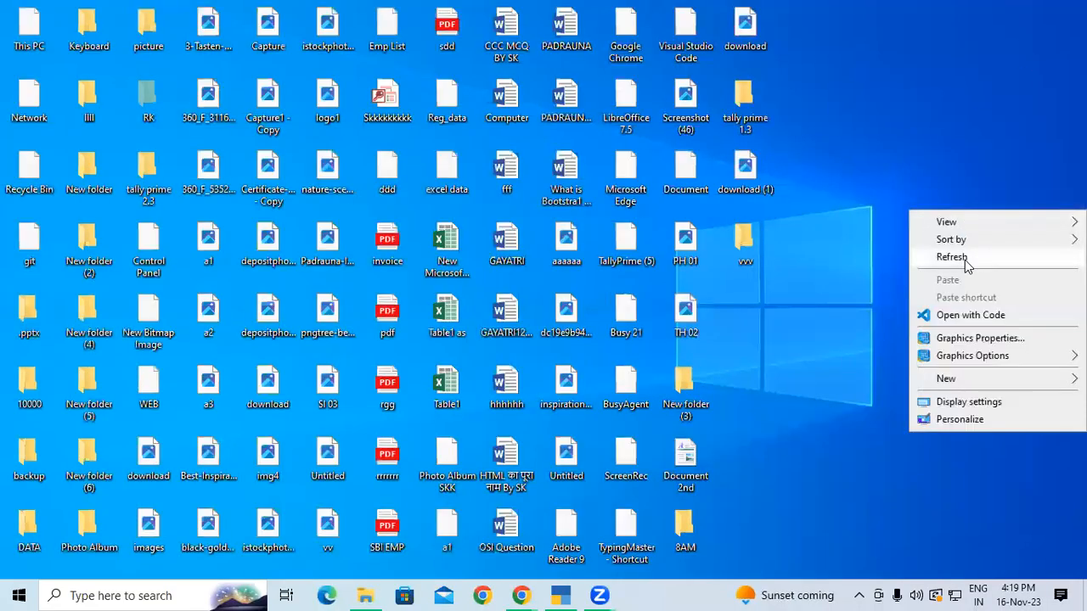
click(964, 259)
right_click(964, 260)
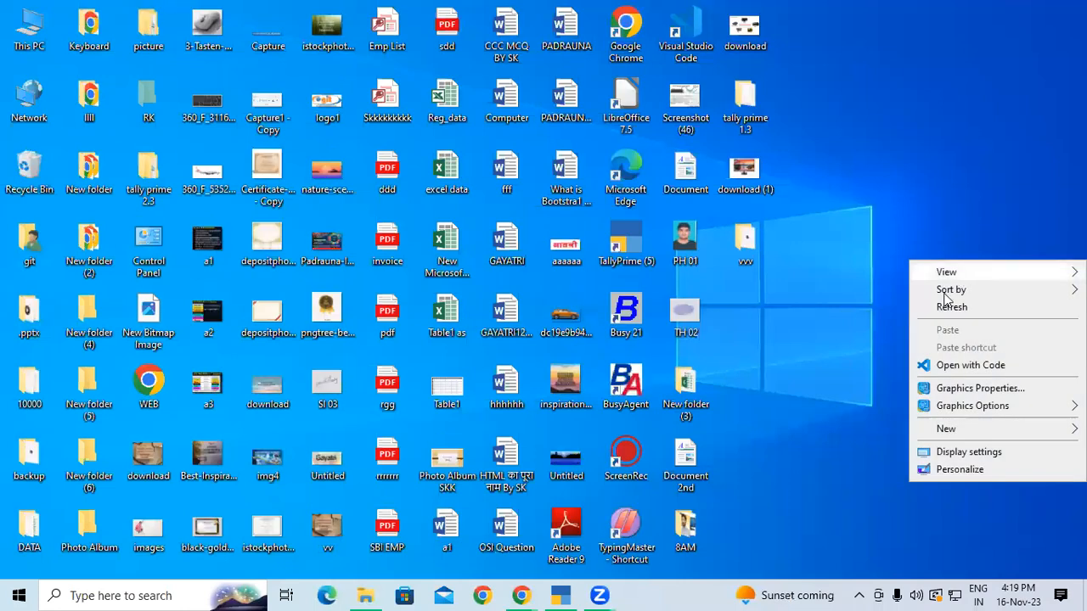
click(945, 306)
right_click(910, 123)
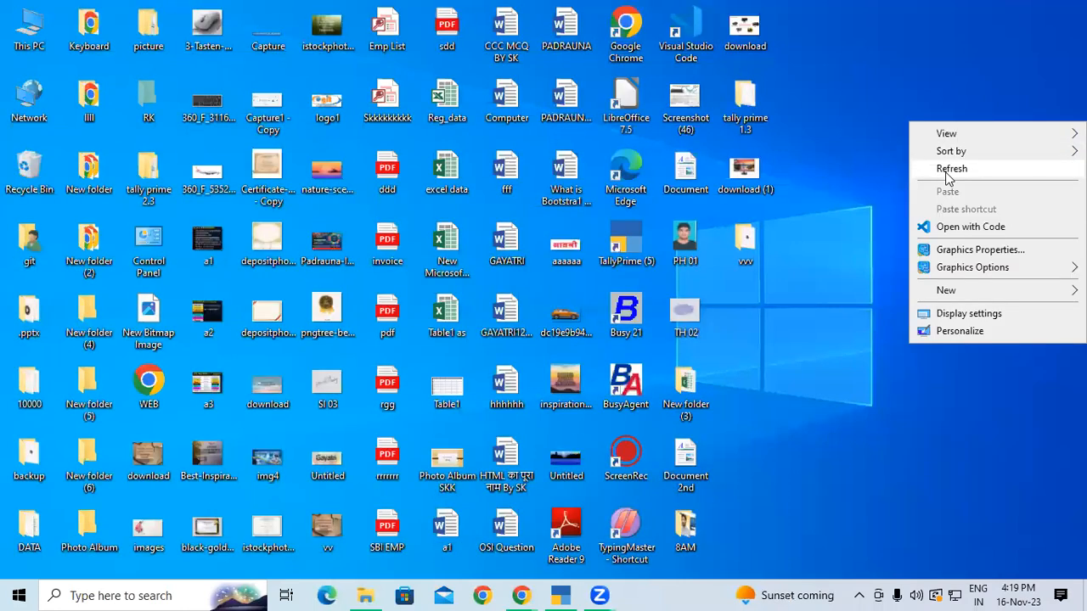
click(948, 169)
right_click(960, 175)
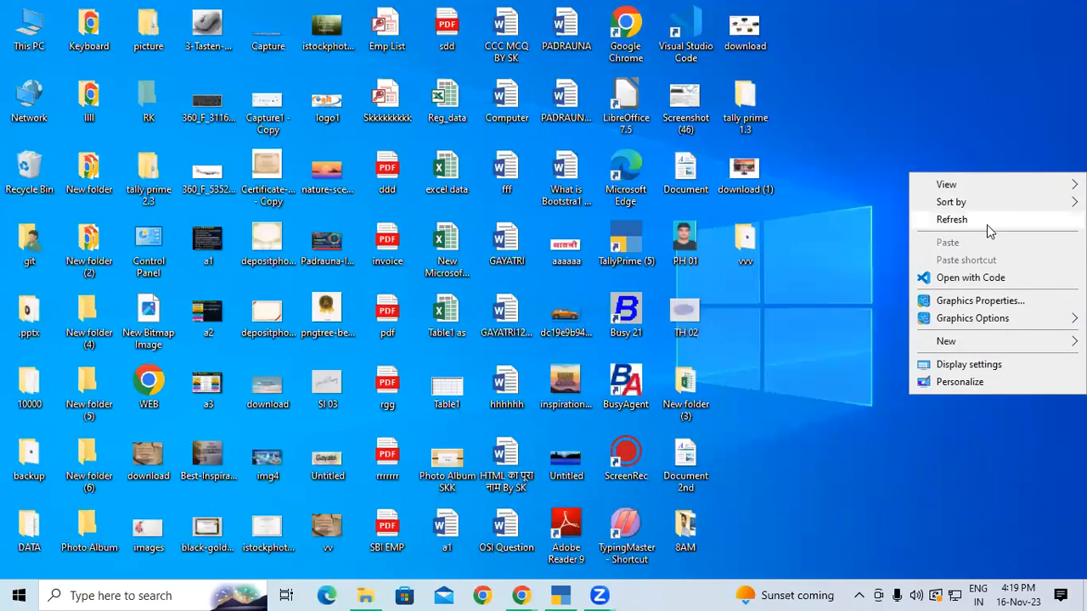
click(986, 224)
right_click(984, 226)
click(952, 272)
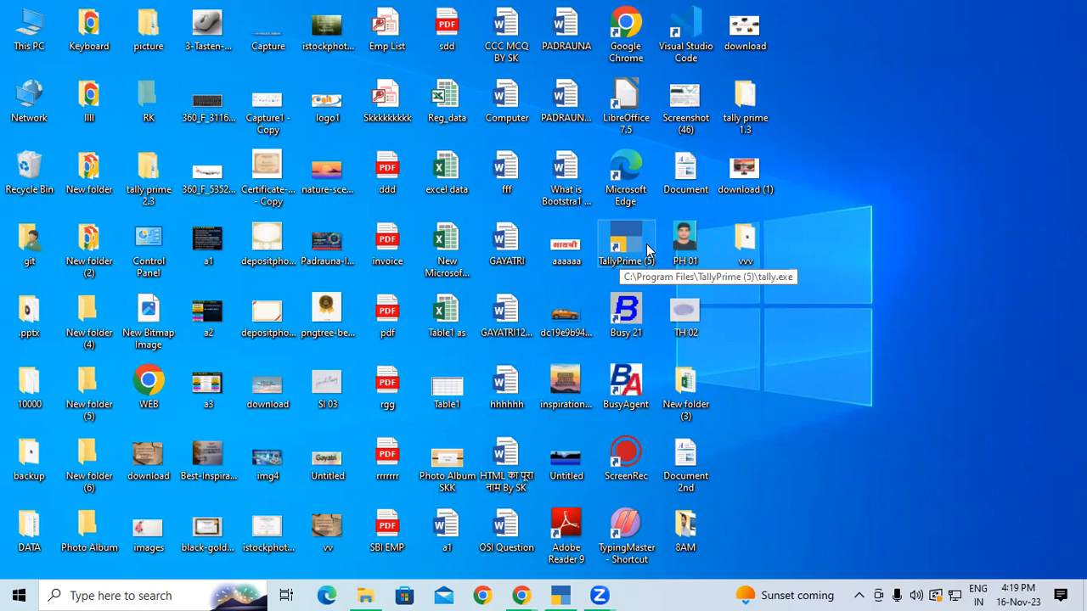
right_click(983, 132)
click(968, 179)
right_click(960, 184)
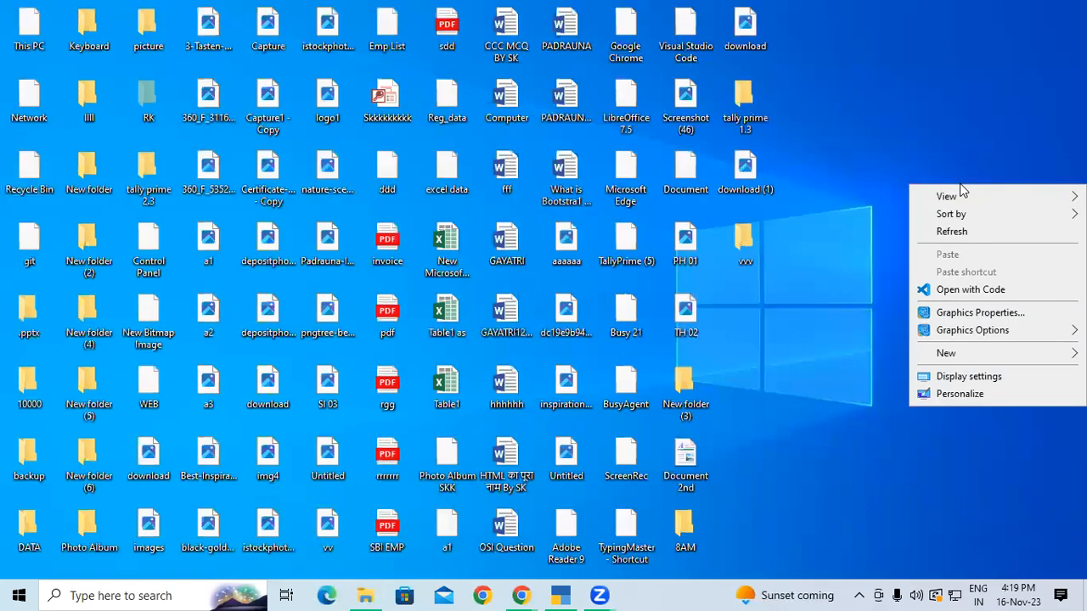
click(958, 232)
right_click(957, 232)
click(963, 278)
right_click(965, 270)
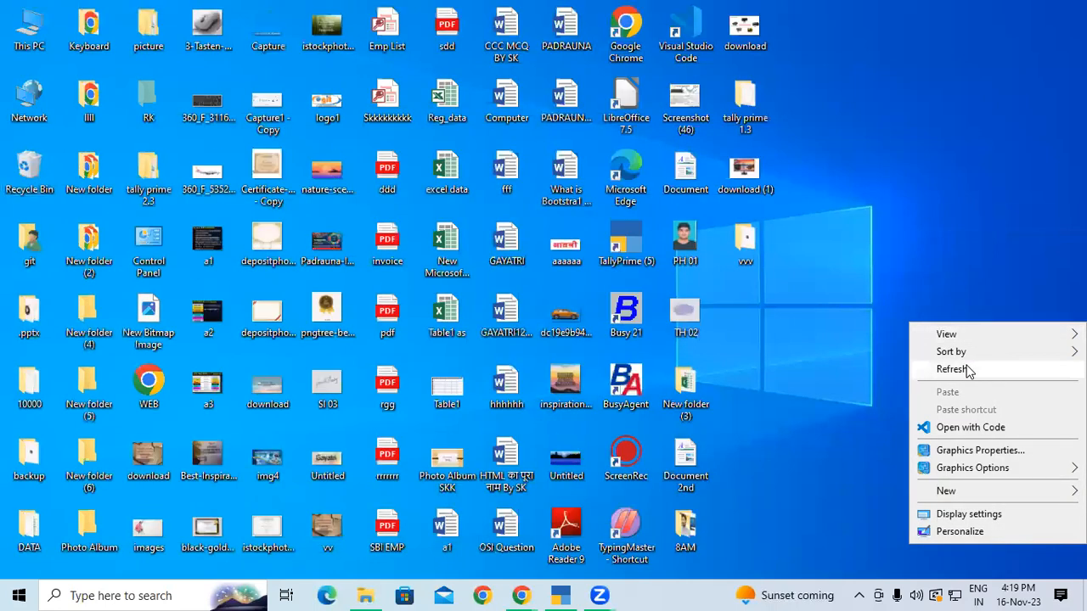
click(966, 370)
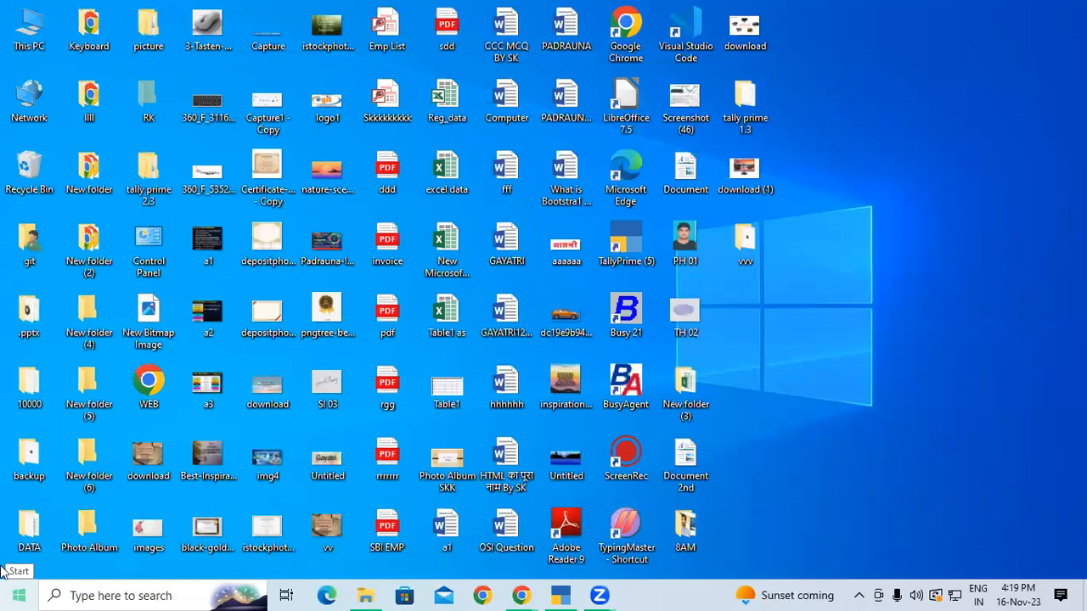
Open Control Panel's list of installed programs under Programs
double_click(146, 246)
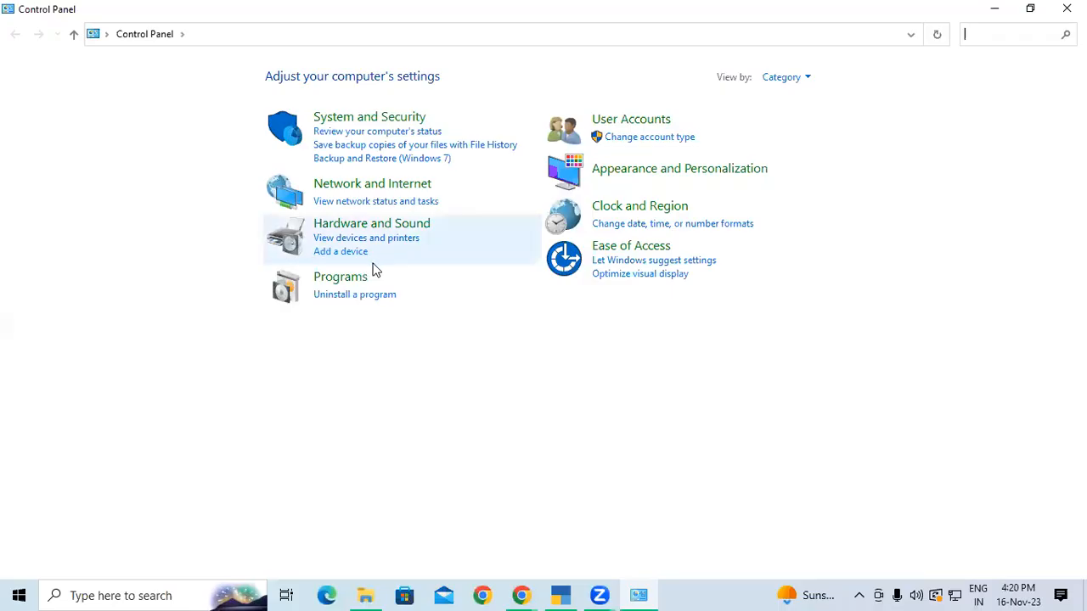
click(332, 284)
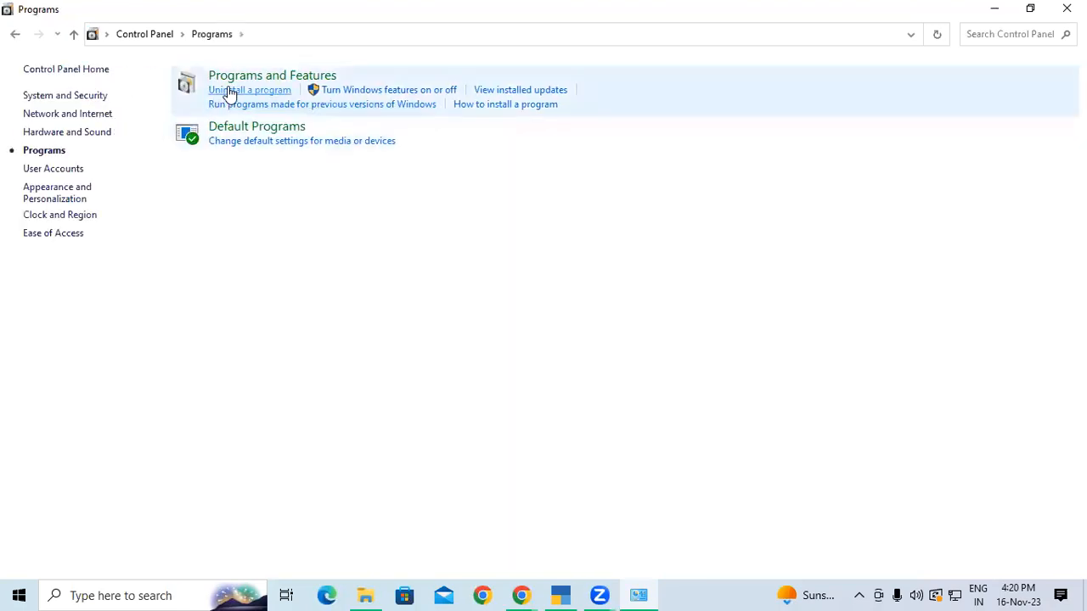
click(238, 78)
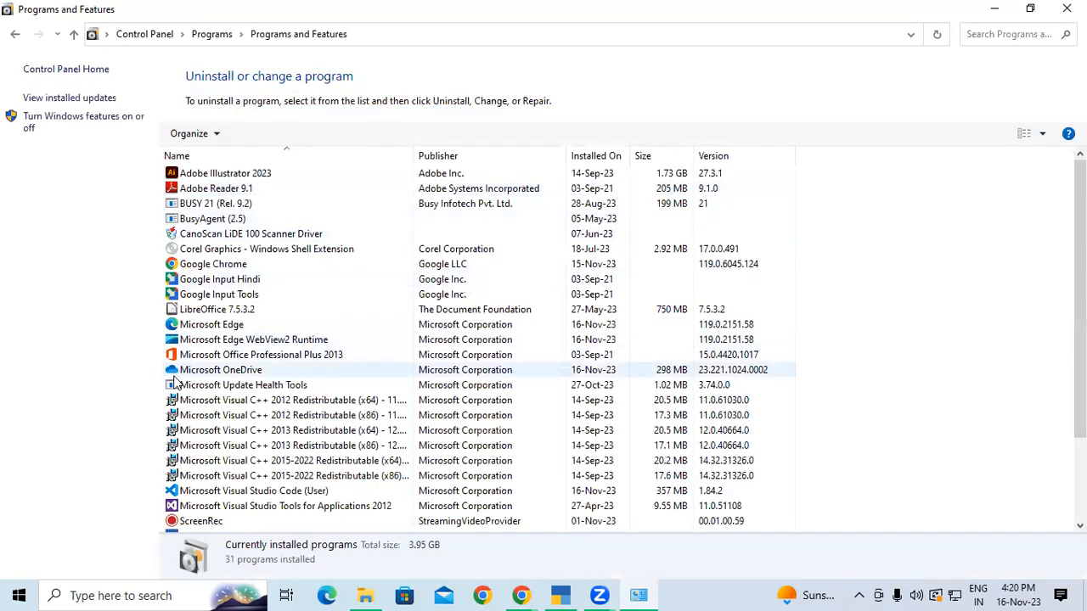
scroll(275, 300, down, 3)
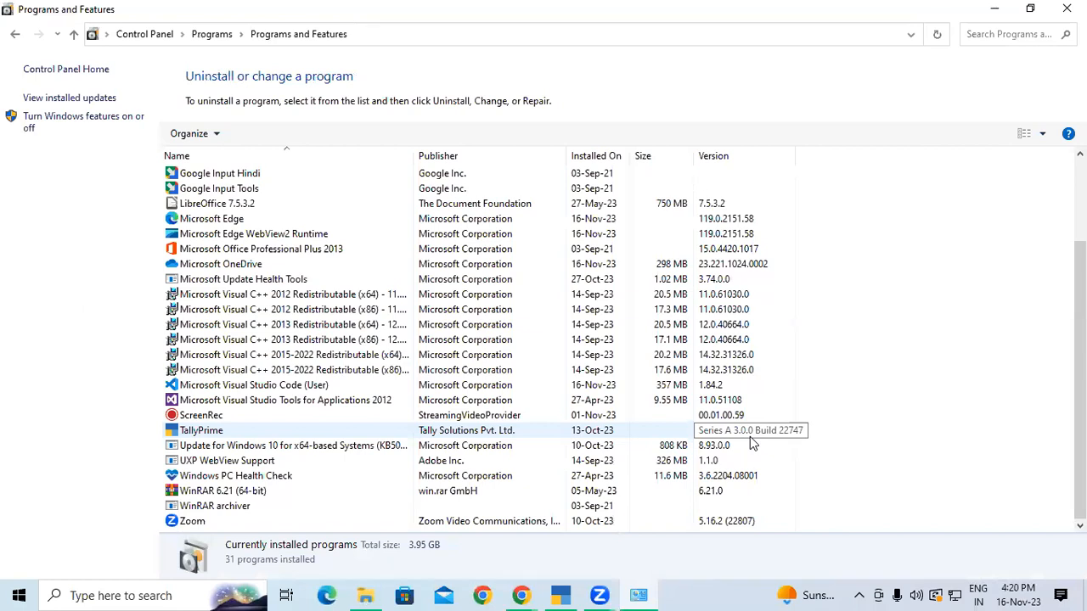
Try to uninstall TallyPrime, then cancel the error about tally.exe still running
click(241, 433)
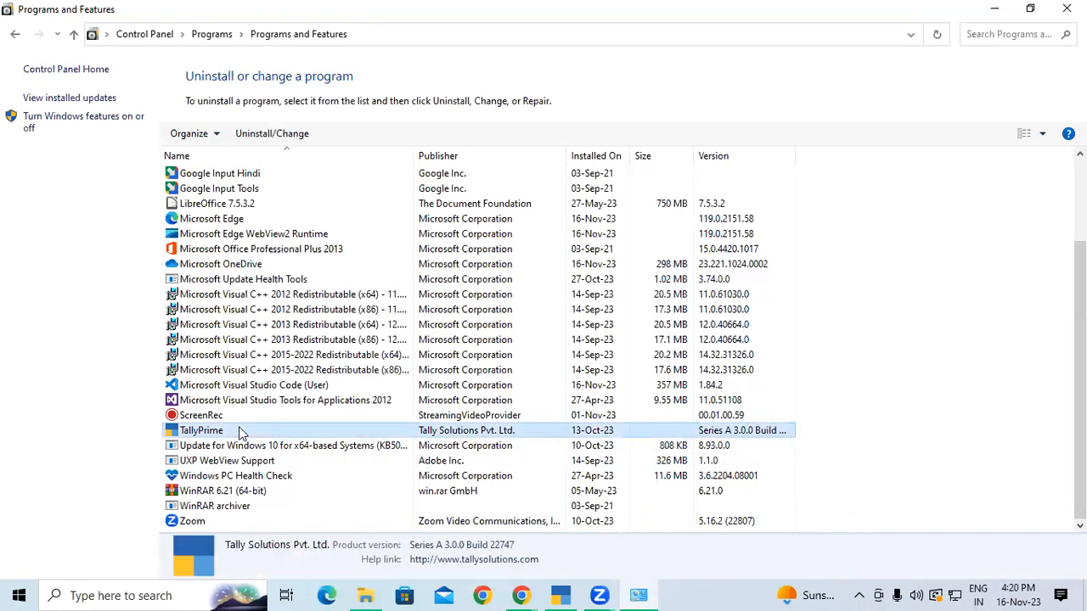
right_click(241, 433)
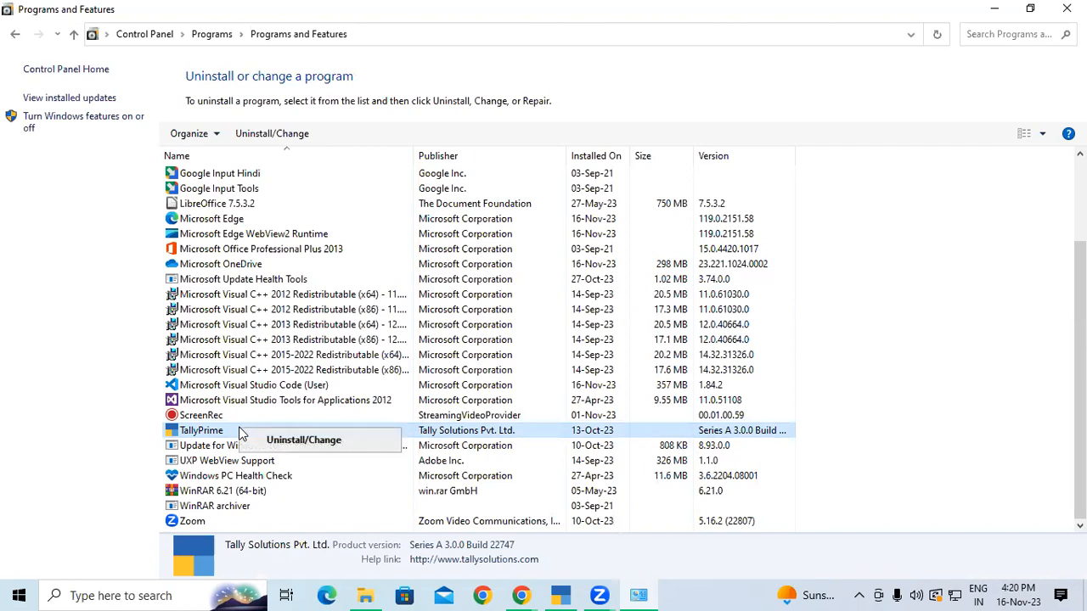
click(313, 442)
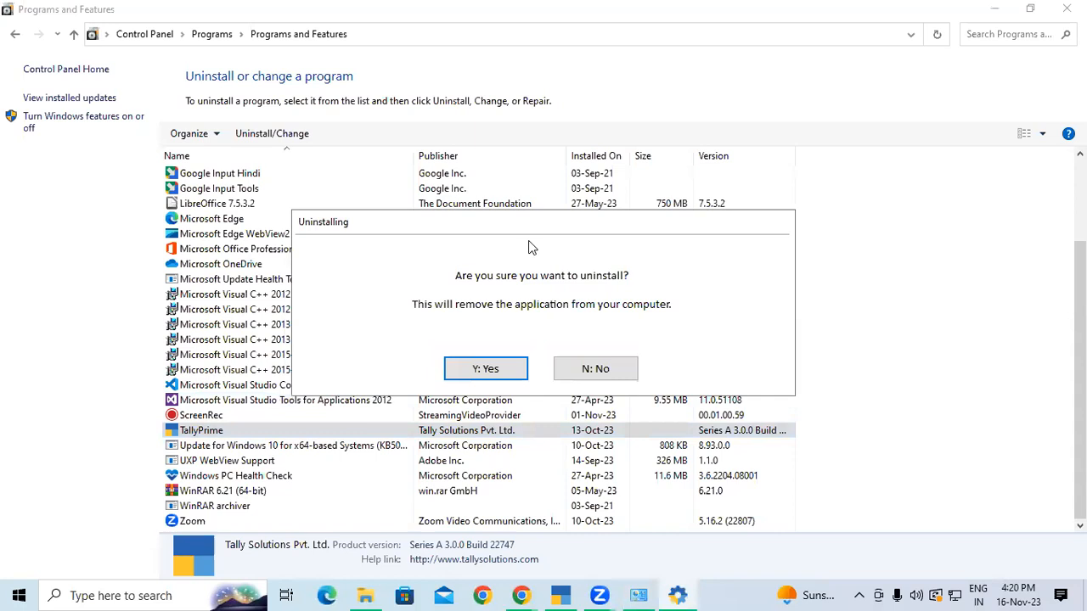
click(482, 371)
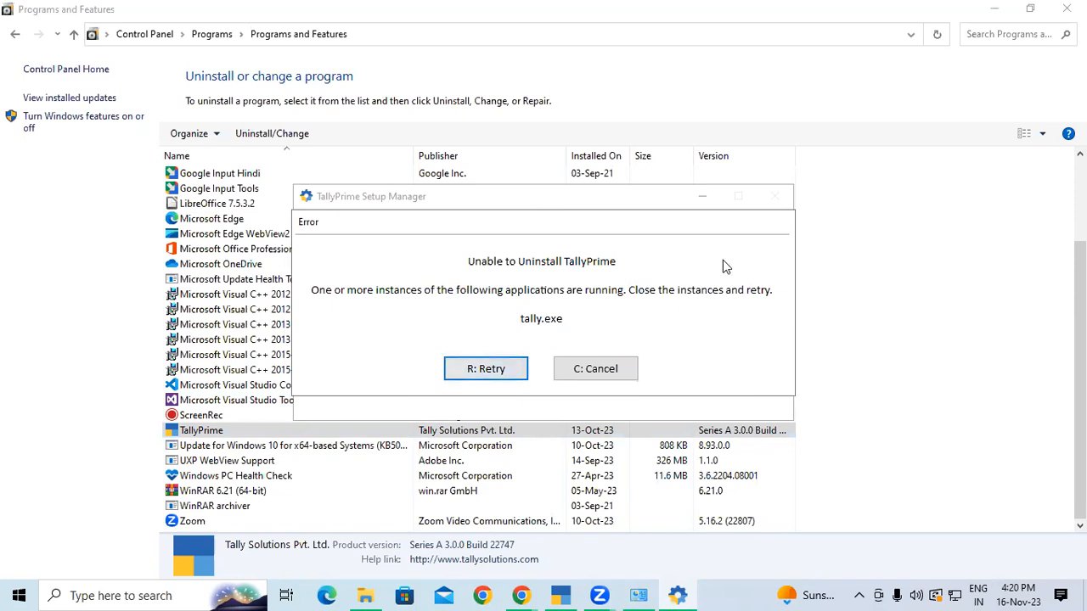
click(586, 374)
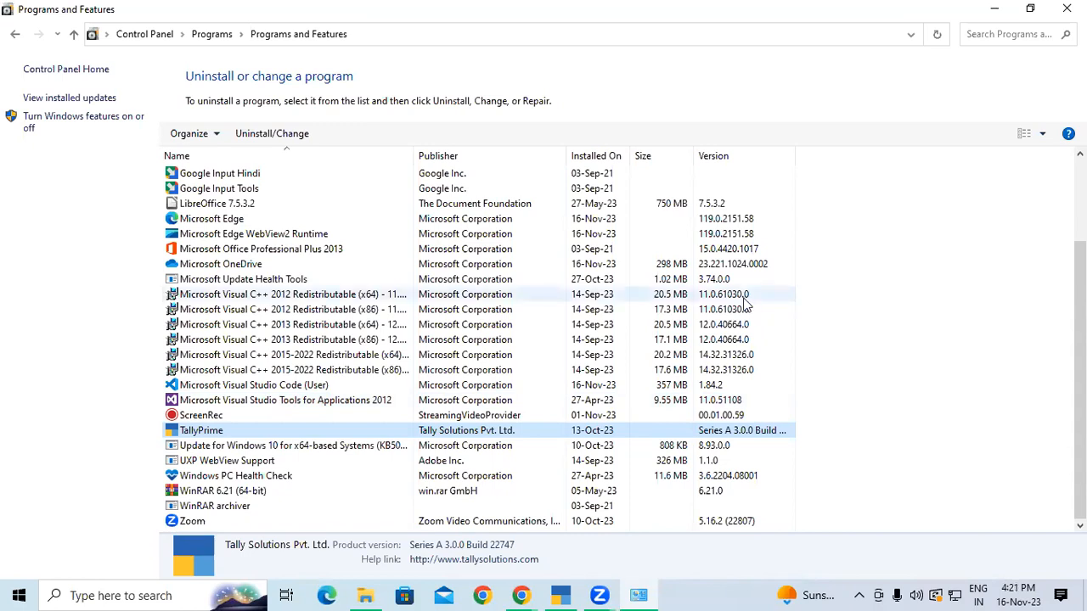
Leave the receipt voucher and quit TallyPrime from the Gateway of Tally
click(559, 595)
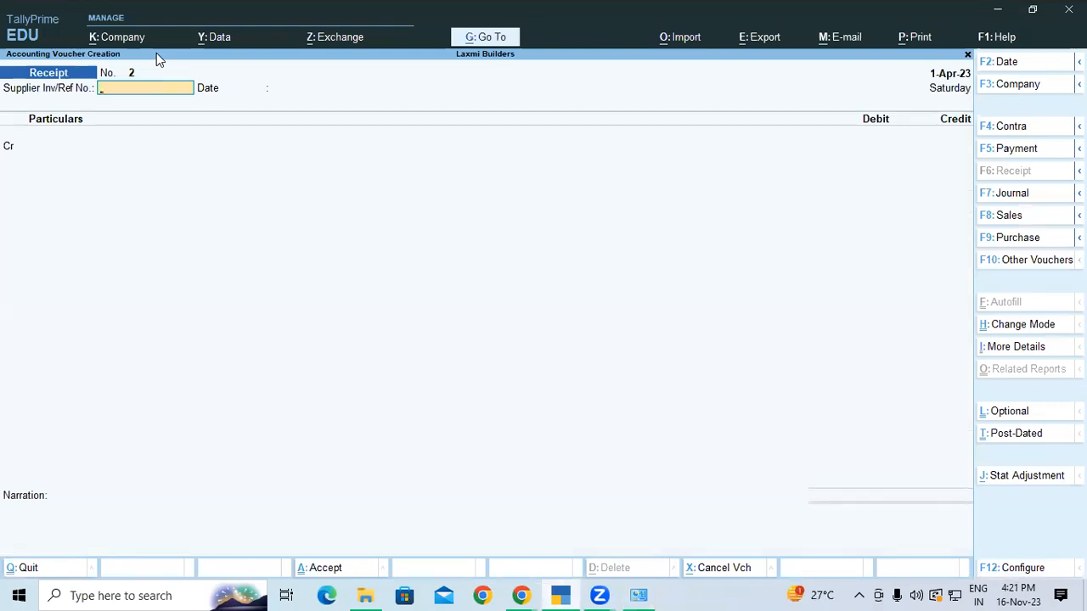
key(Escape)
key(y)
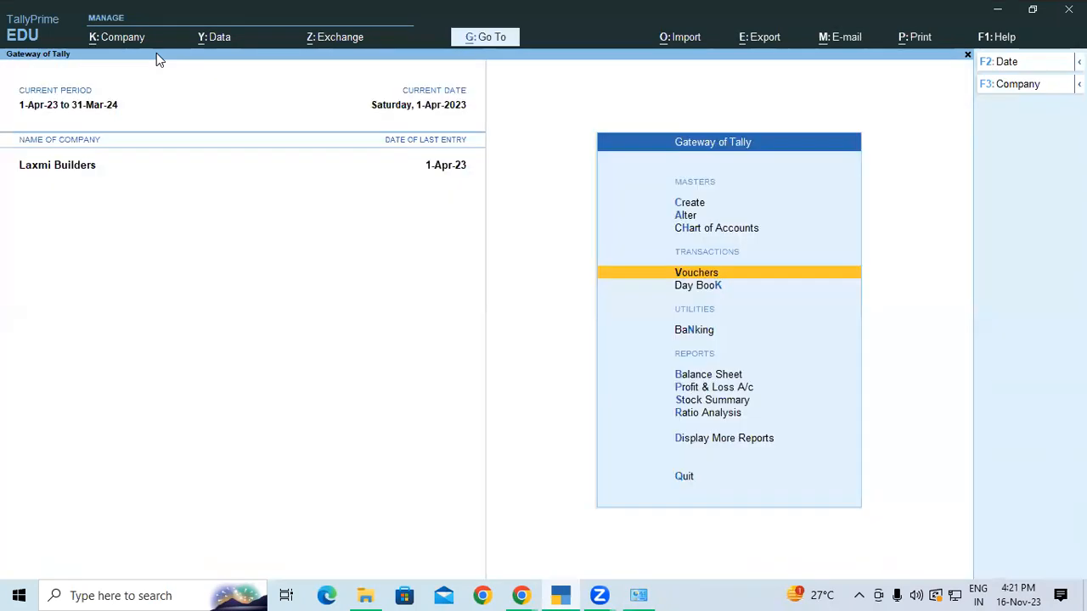
key(Escape)
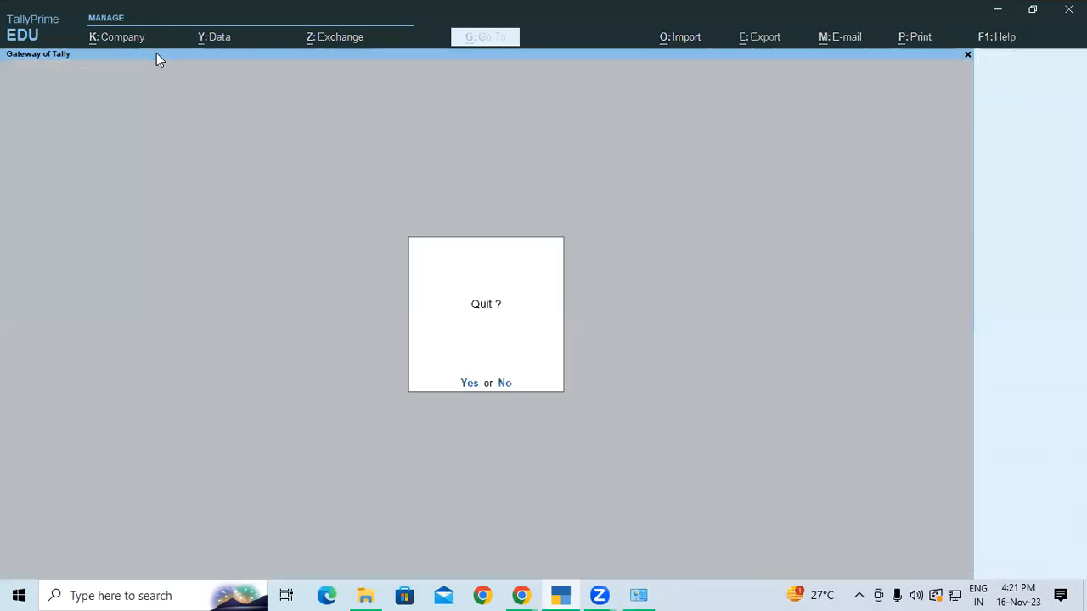
click(468, 384)
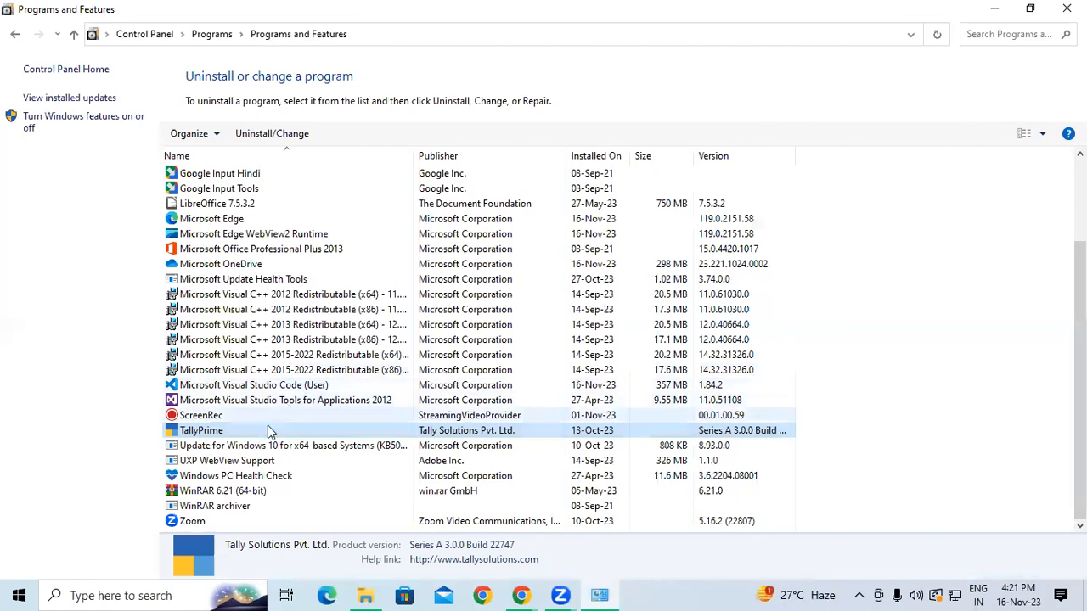
Uninstall TallyPrime again from Programs and Features
right_click(251, 435)
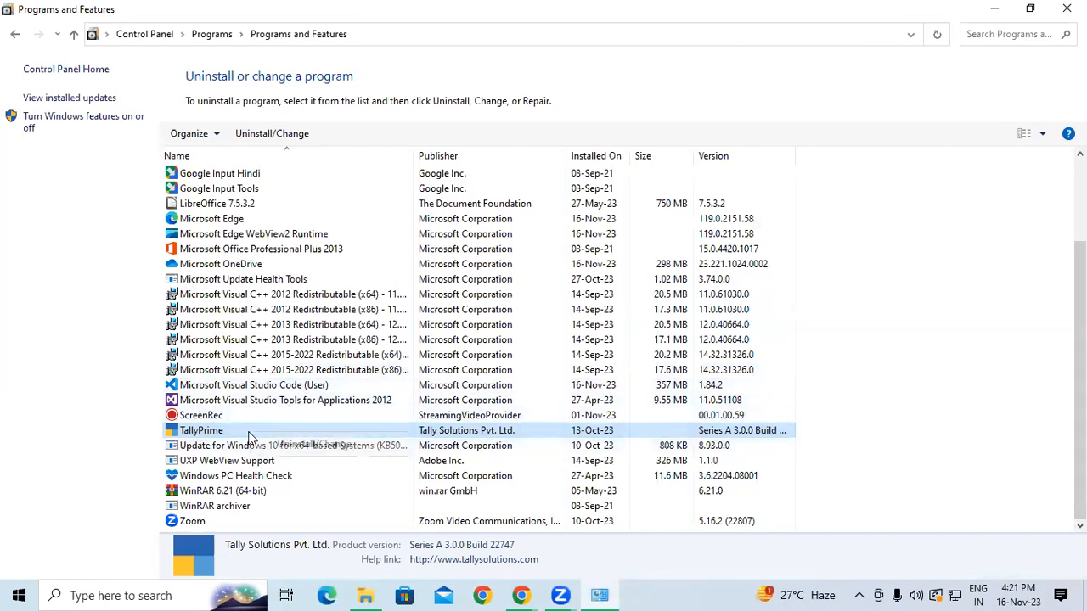
click(299, 448)
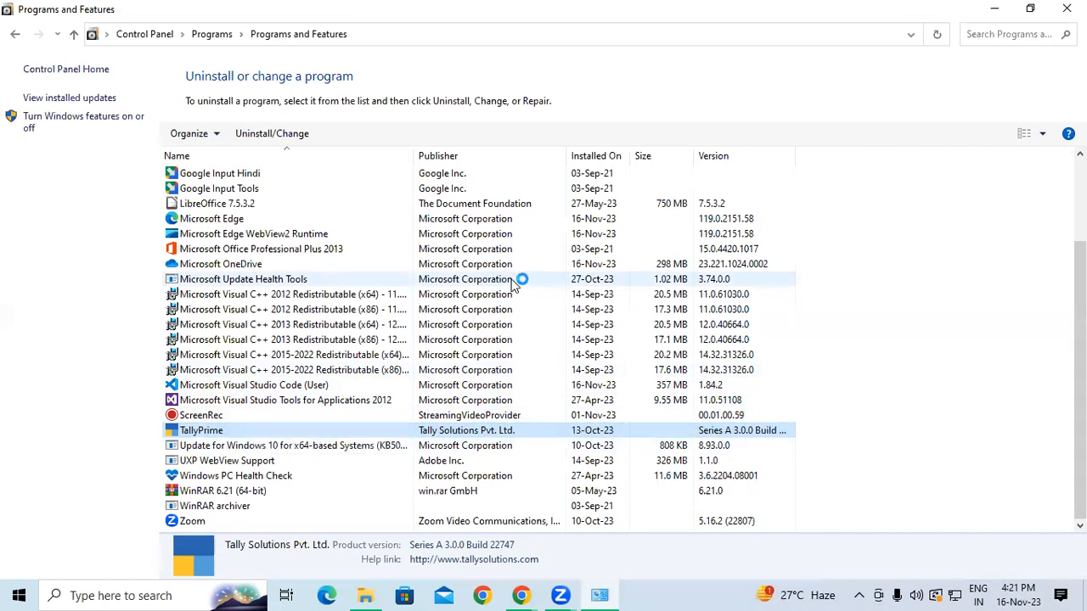
click(482, 369)
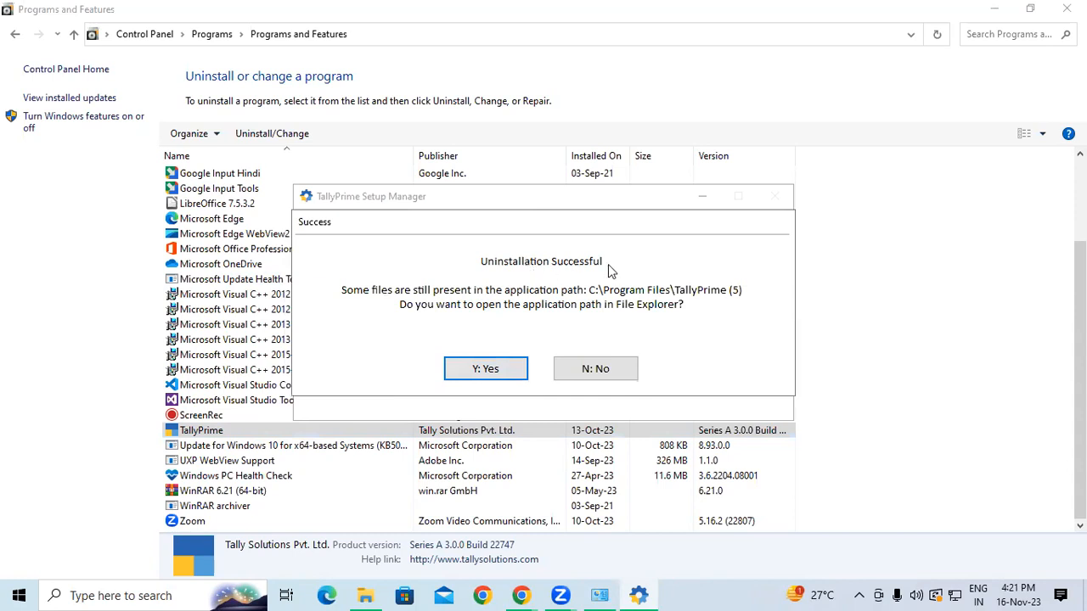
View the leftover TallyPrime folder, quit the Setup Manager, and close Programs and Features
click(476, 377)
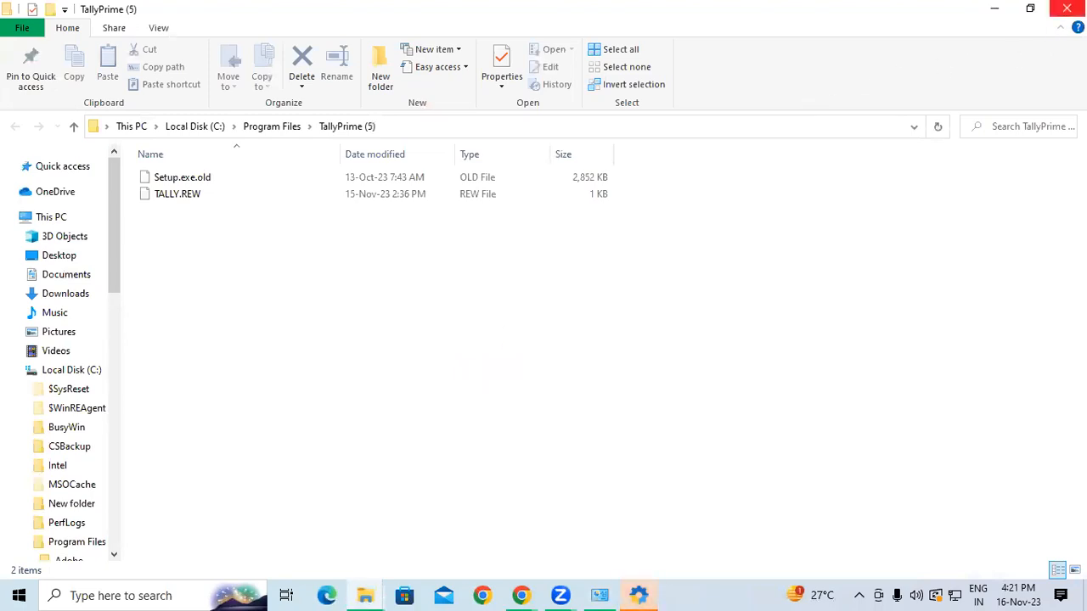
click(1066, 8)
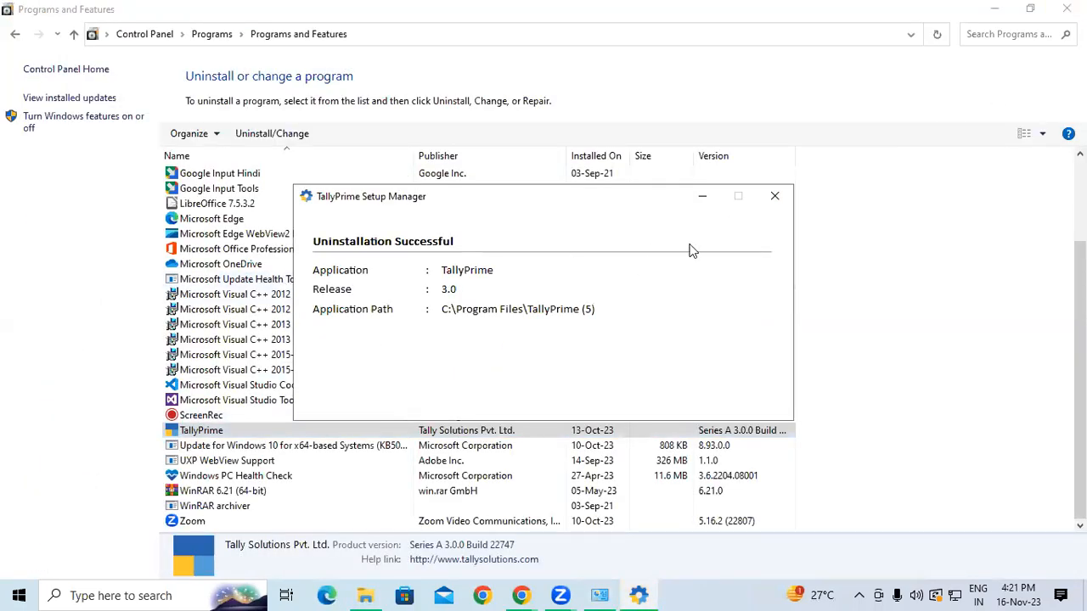
click(773, 197)
click(484, 342)
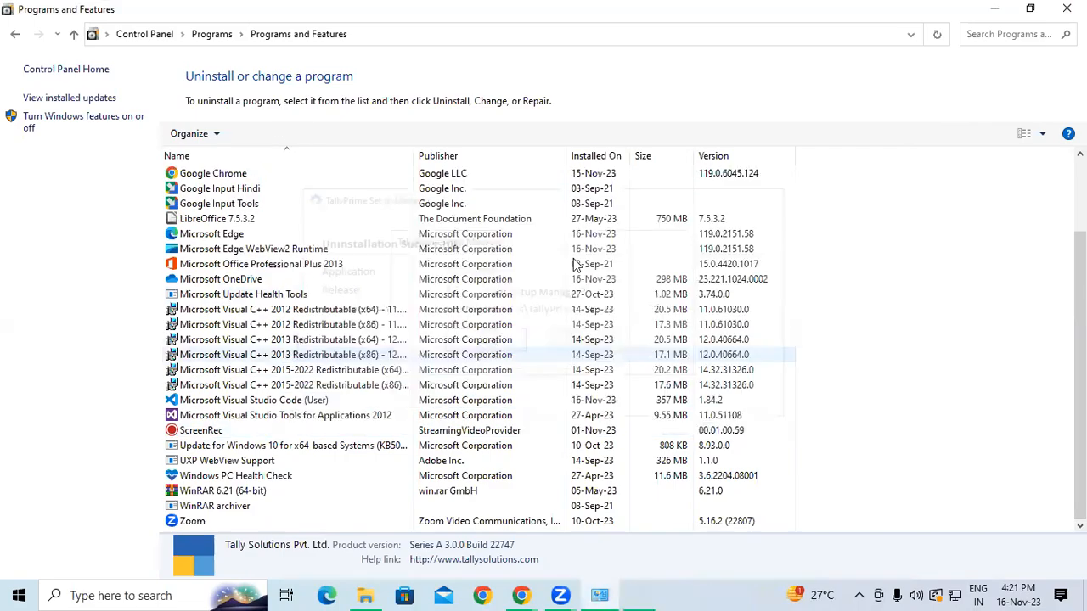
click(1066, 8)
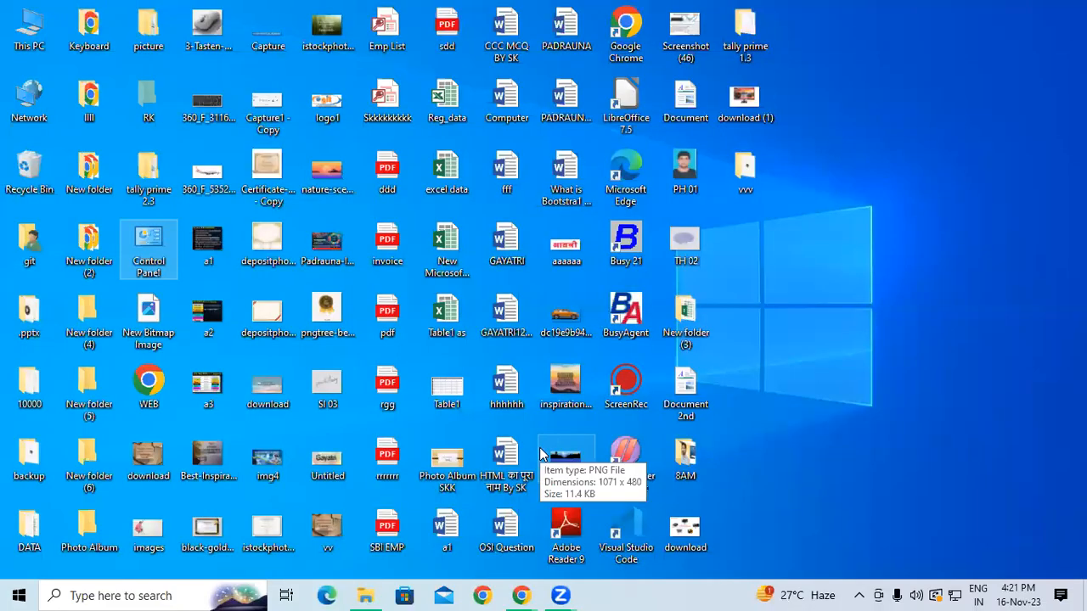
Refresh the desktop three times
right_click(922, 137)
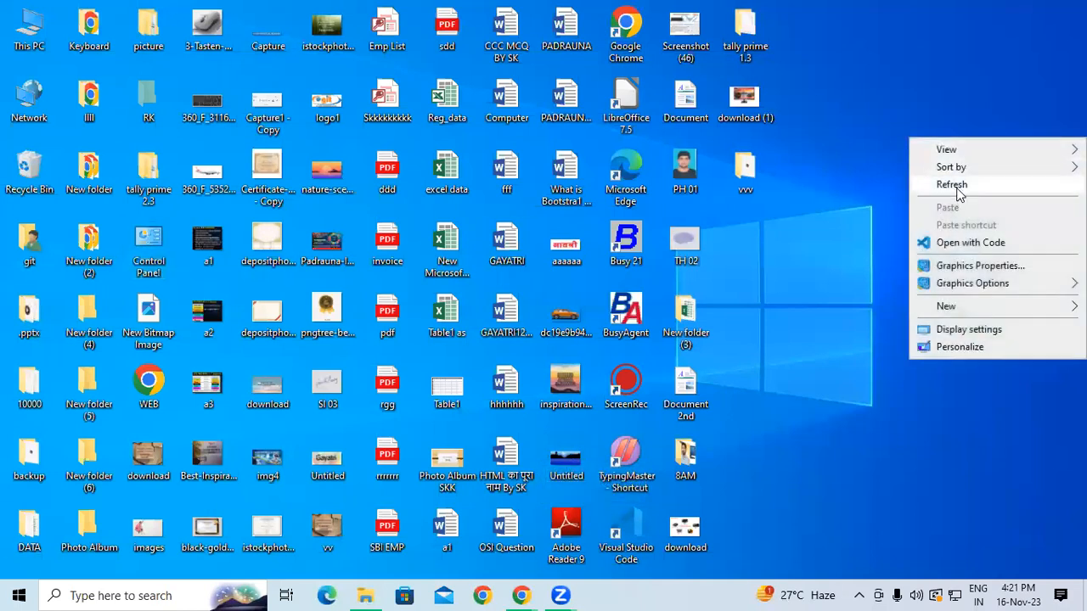
click(956, 185)
right_click(957, 190)
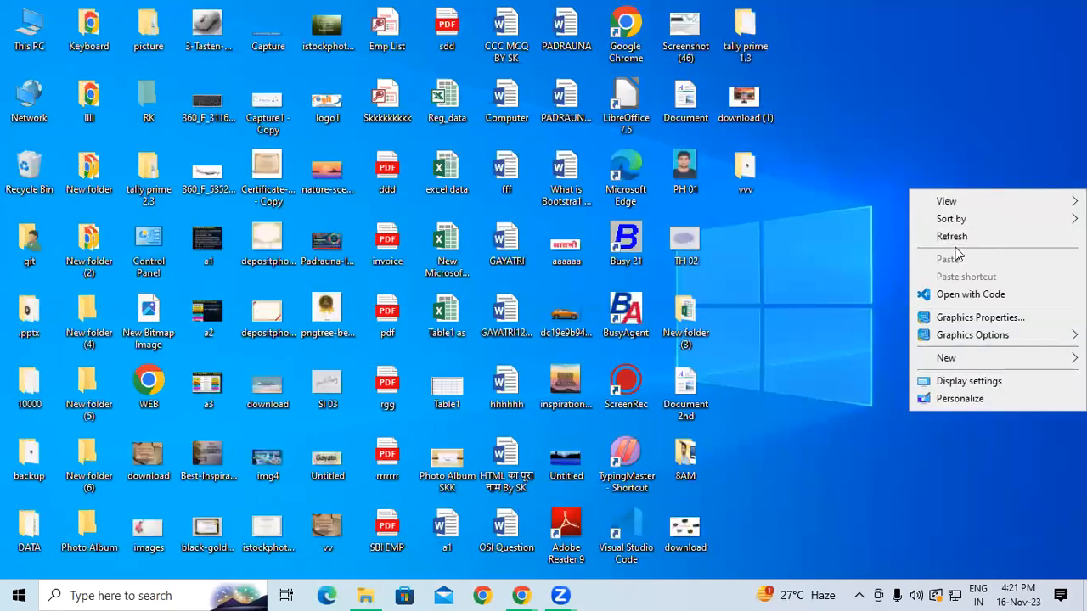
click(947, 238)
right_click(947, 242)
click(957, 286)
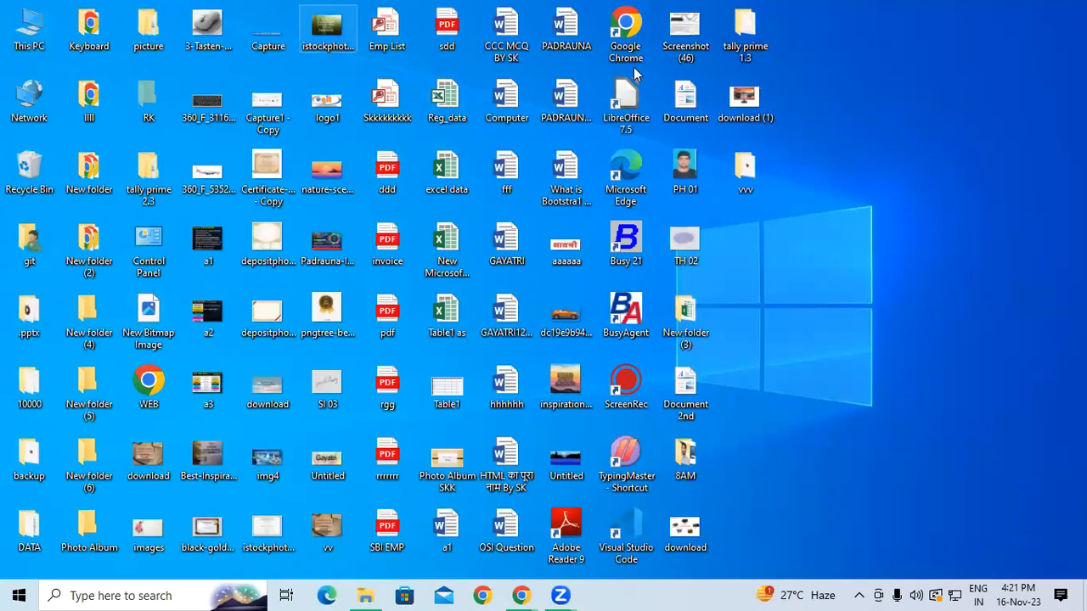
Select the setup (15) installer in the Downloads folder
key(super+e)
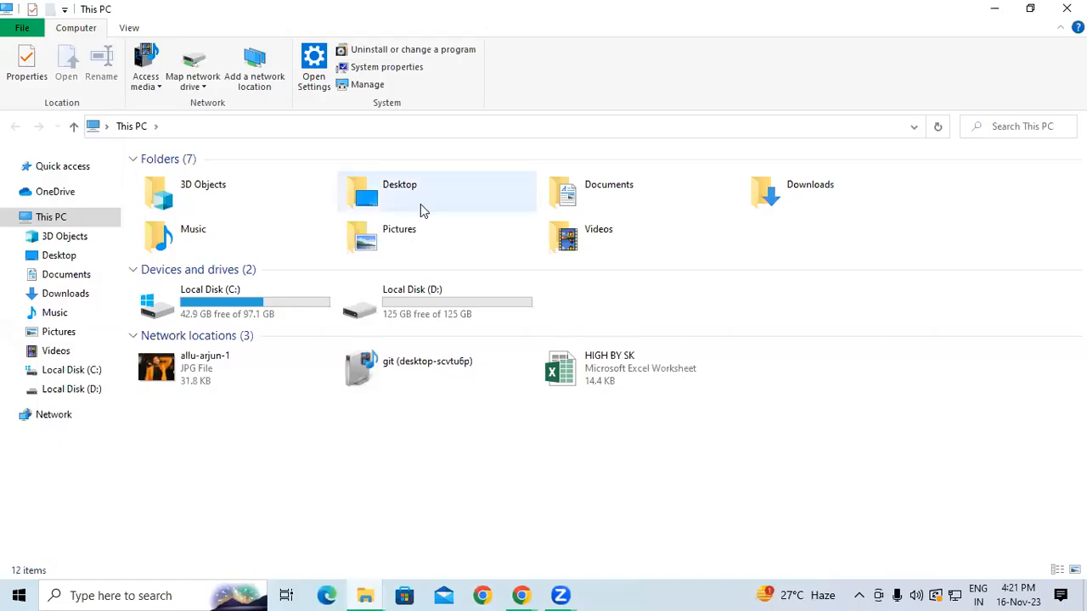
double_click(824, 204)
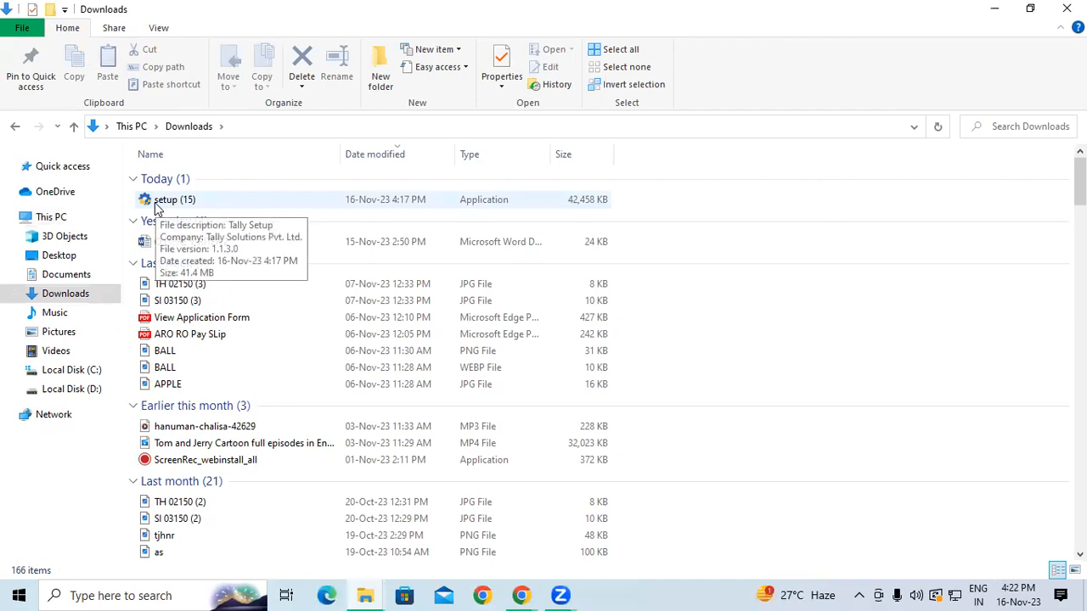
click(222, 202)
Run setup (15) and install TallyPrime 3.0.1 to C:\Program Files\TallyPrime (2)
double_click(222, 202)
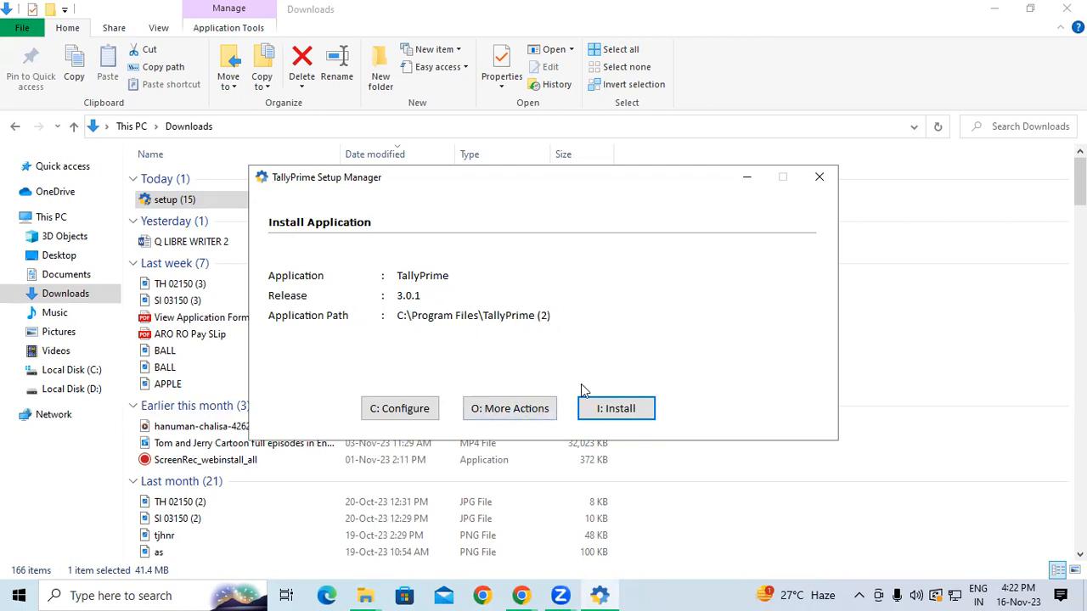
click(604, 411)
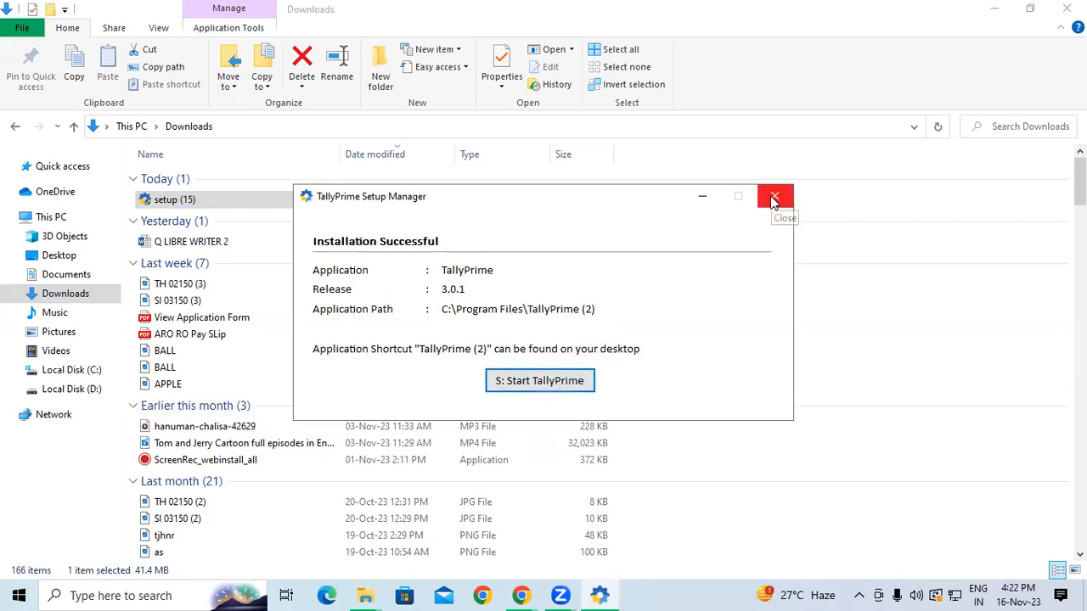
Start the newly installed TallyPrime 3.0.1 from the Setup Manager
click(530, 382)
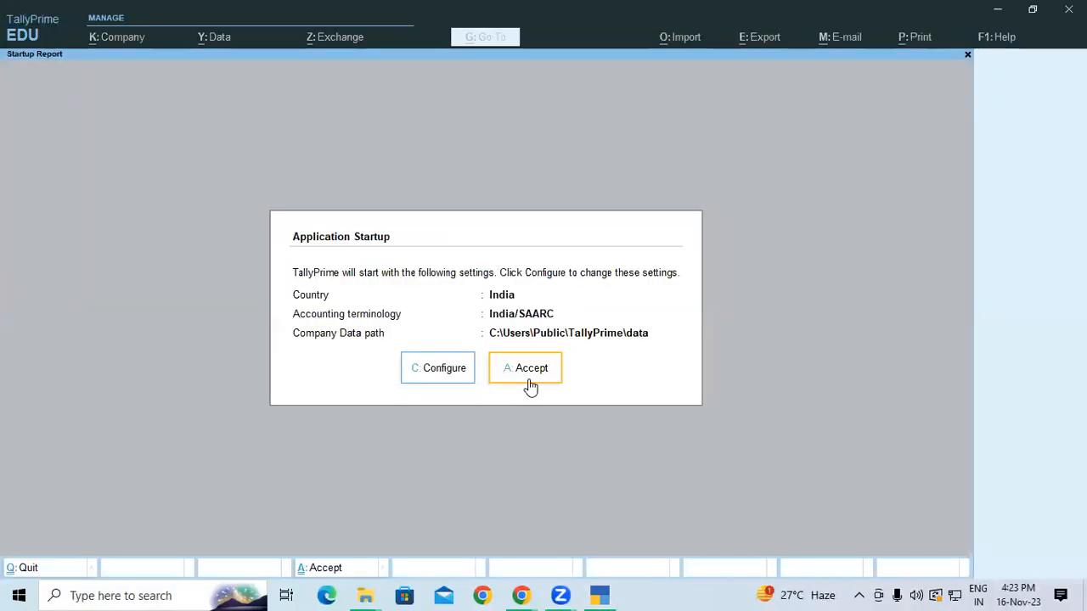
Accept the default startup settings so TallyPrime shows its licence options
click(507, 375)
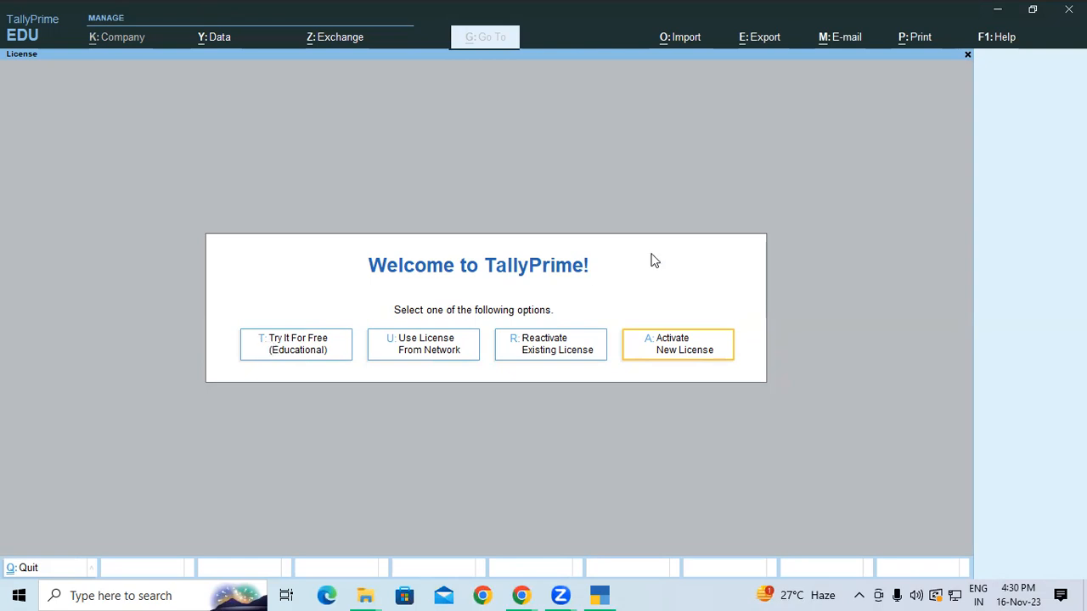
click(671, 348)
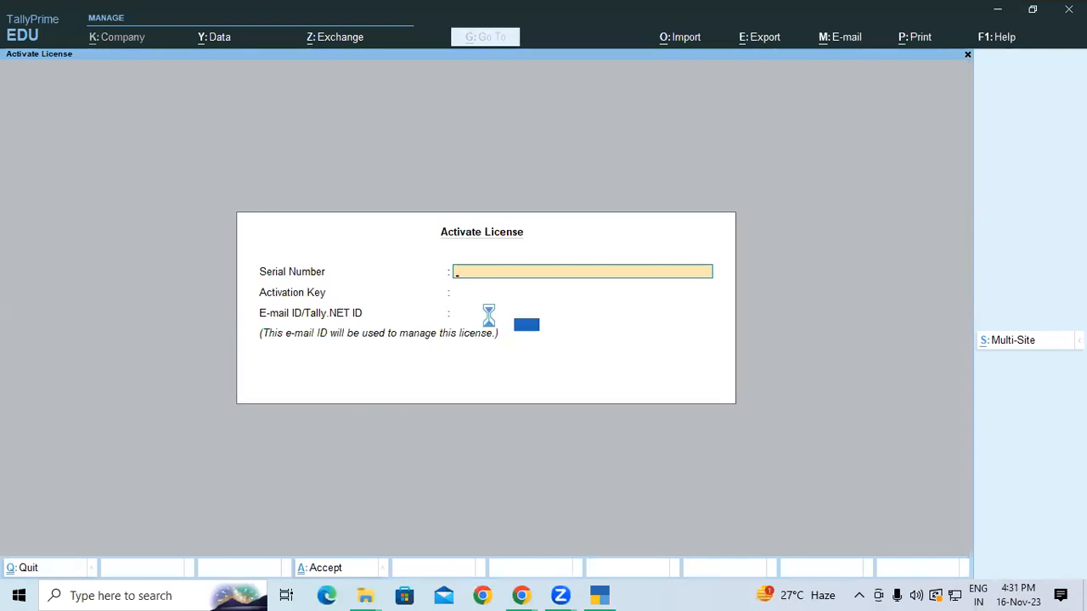
key(Escape)
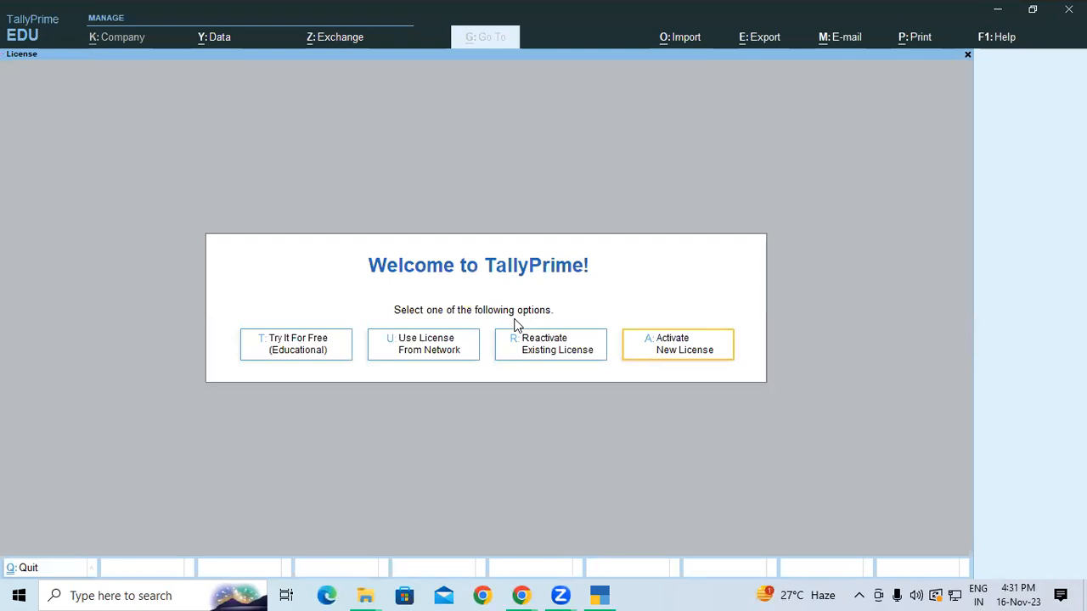
Leave the licence screen, confirm quitting, then choose Try It For Free (Educational)
key(Escape)
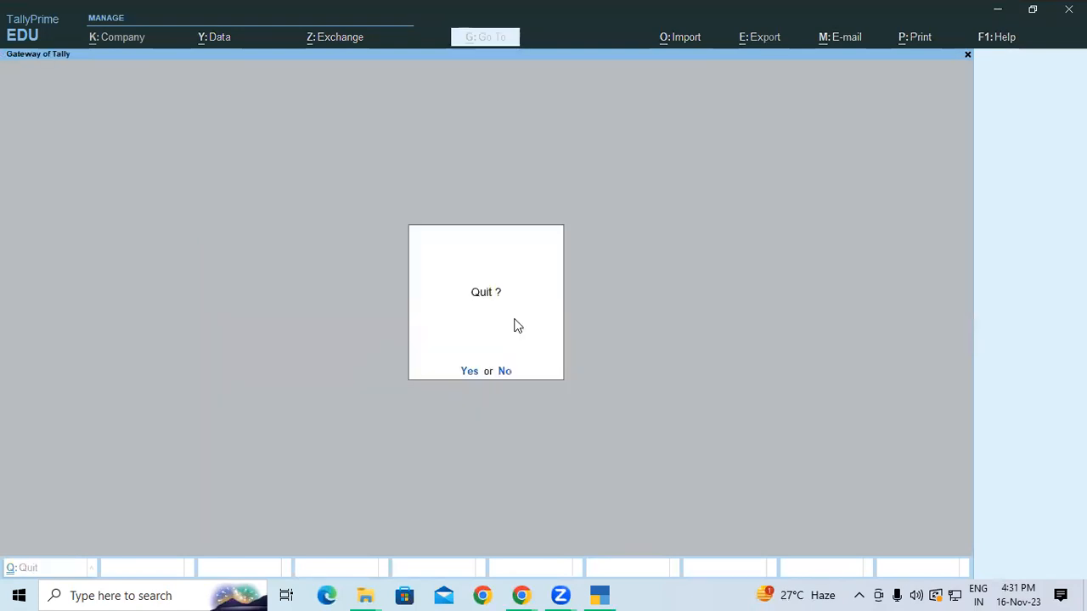
key(Return)
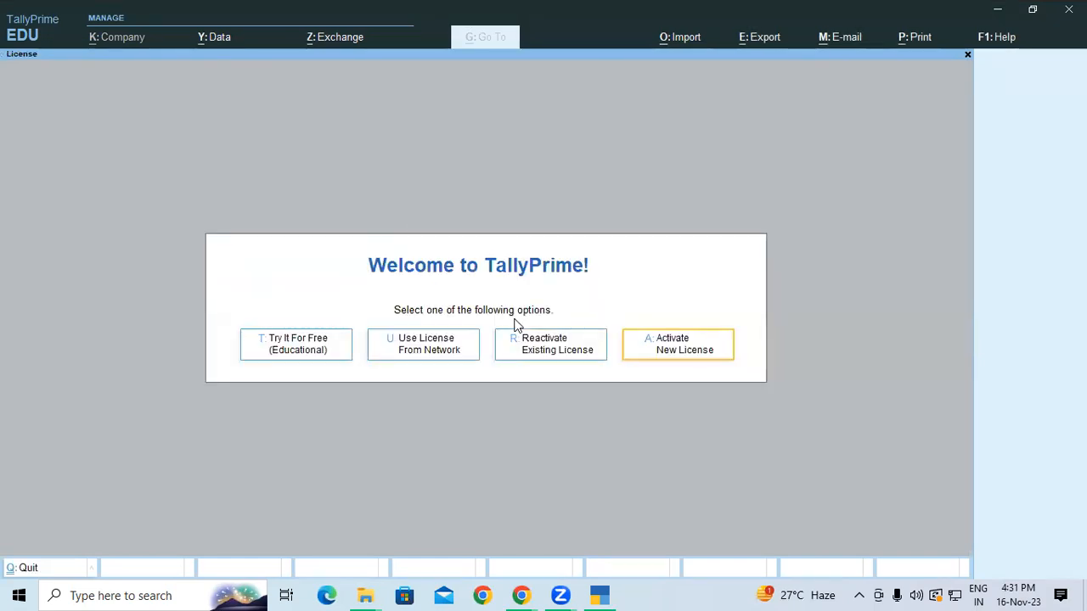
click(309, 350)
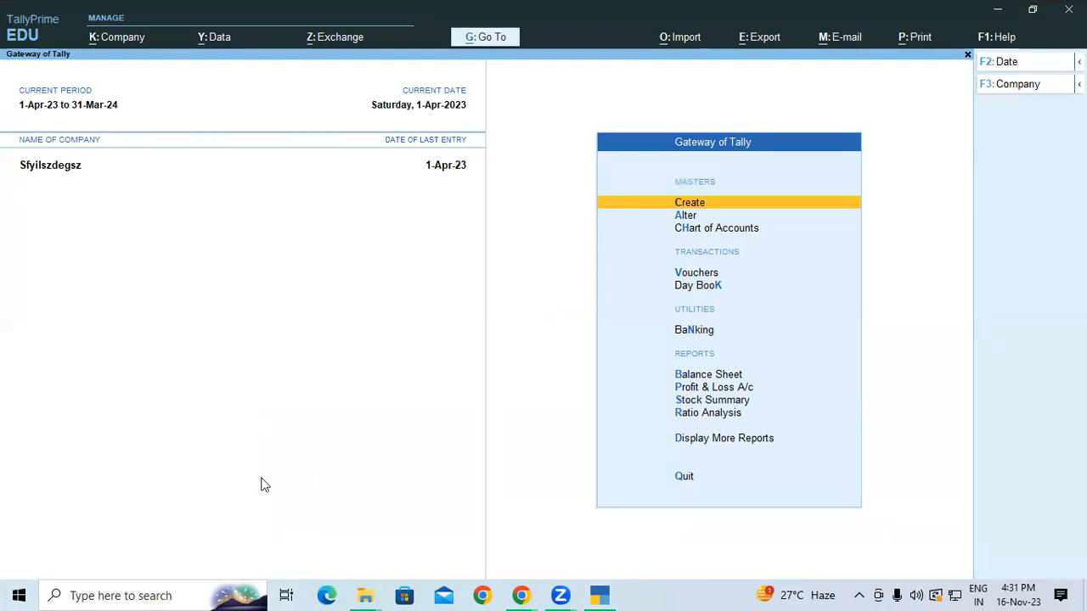
In a new tab of the attendance page's Chrome window, search Google for 'tally price list'
click(521, 595)
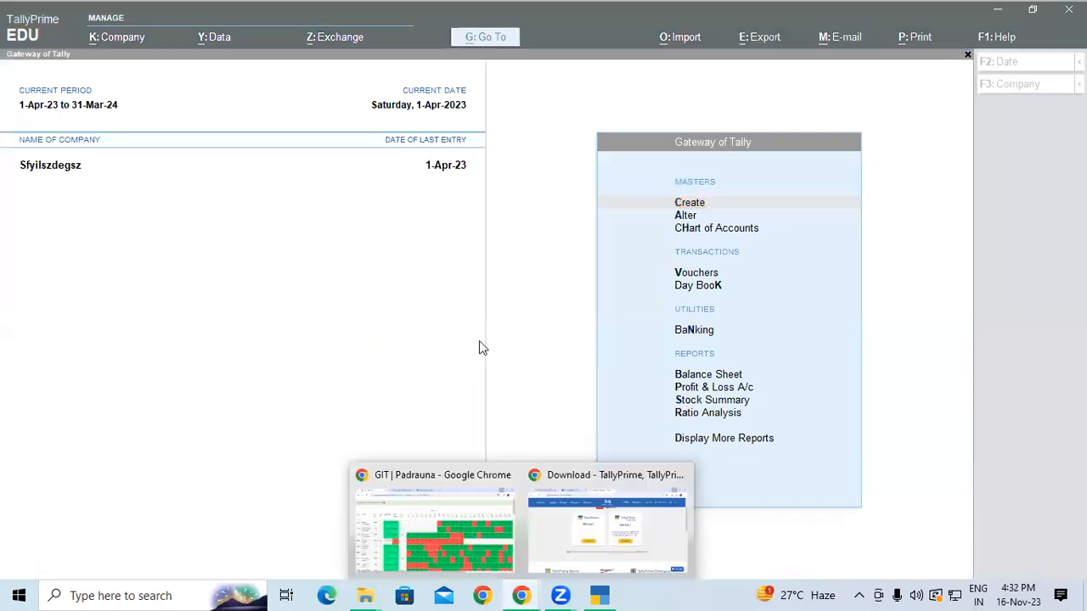
click(496, 518)
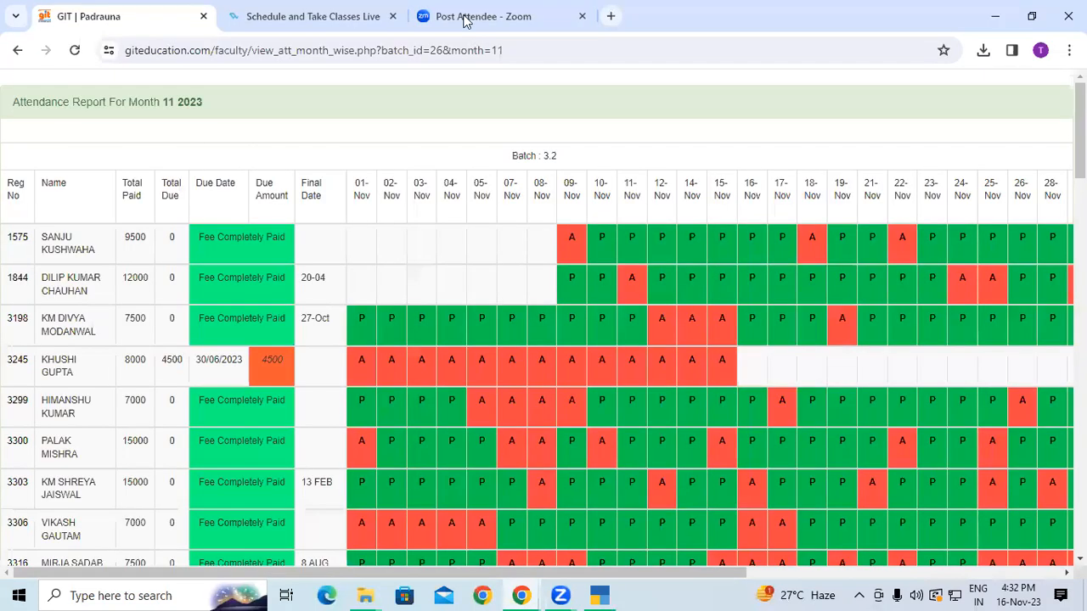
click(611, 16)
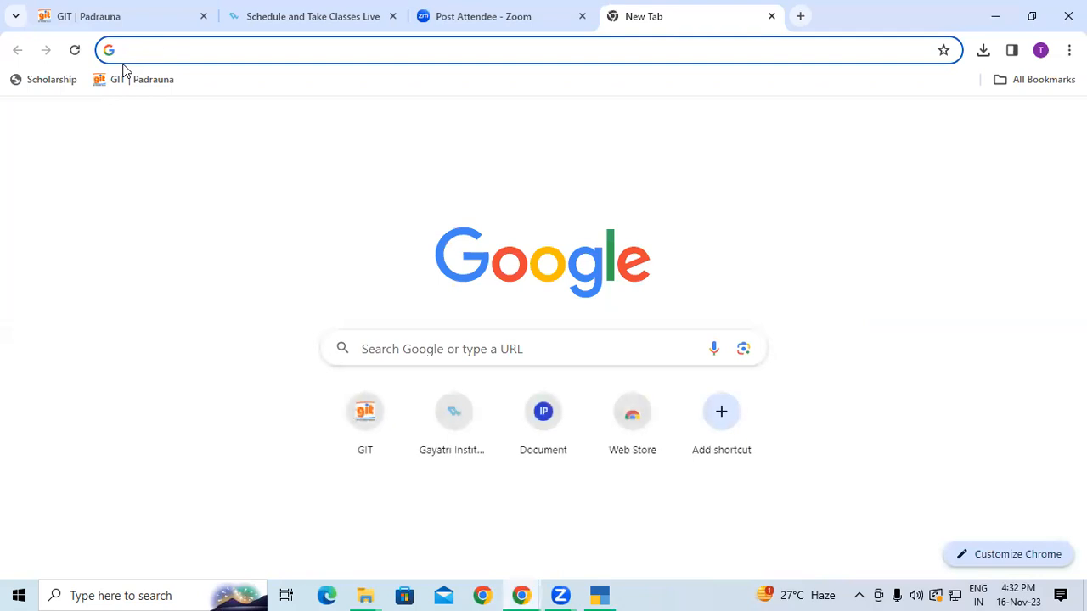
text(tappl)
key(BackSpace)
key(BackSpace)
key(BackSpace)
key(BackSpace)
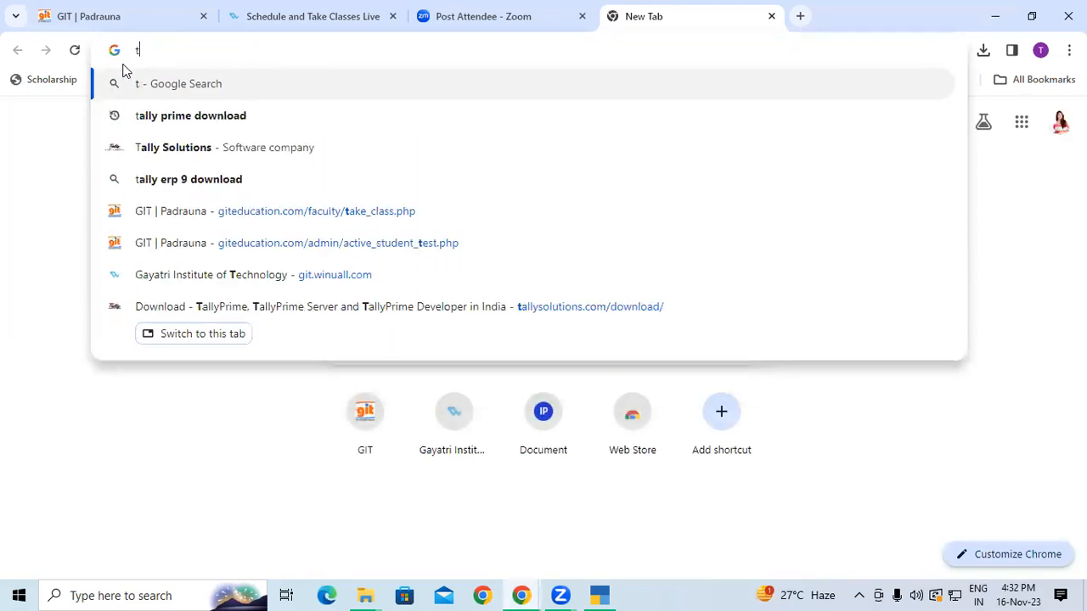
text(al)
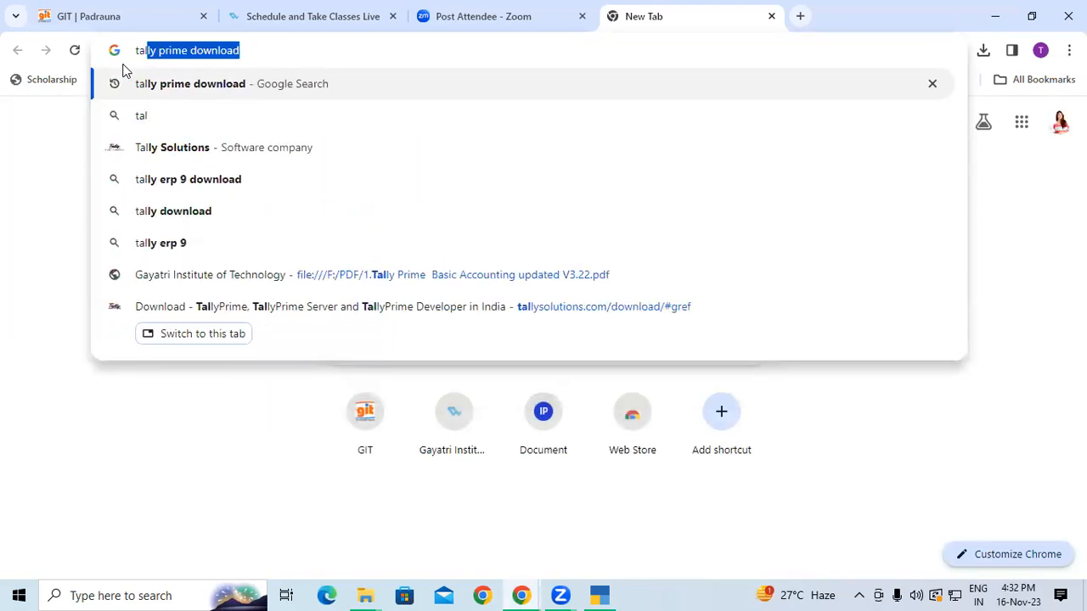
text(ly pri)
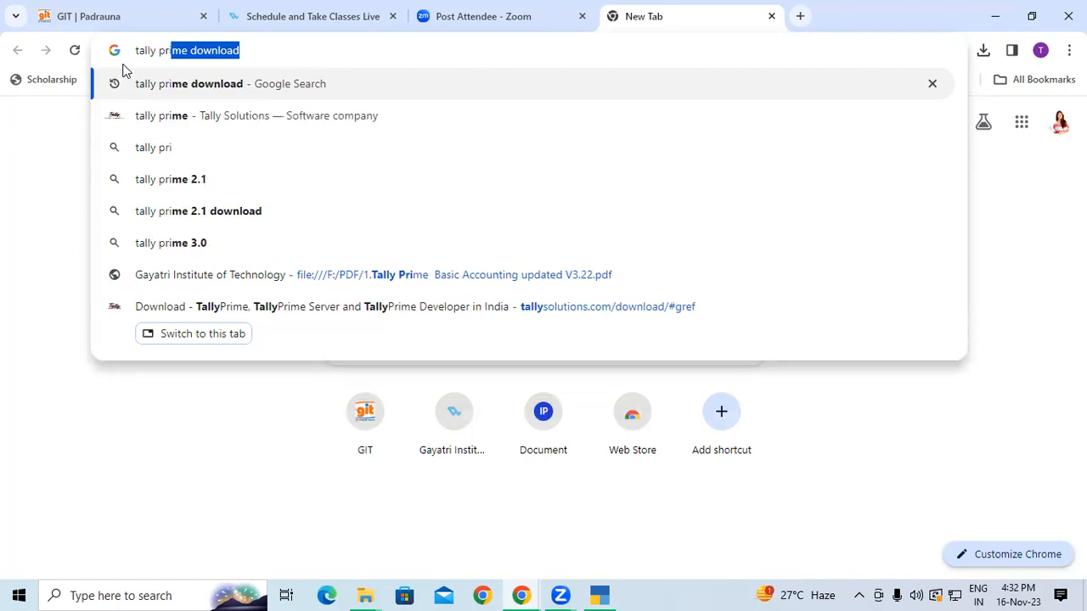
text(ce lis)
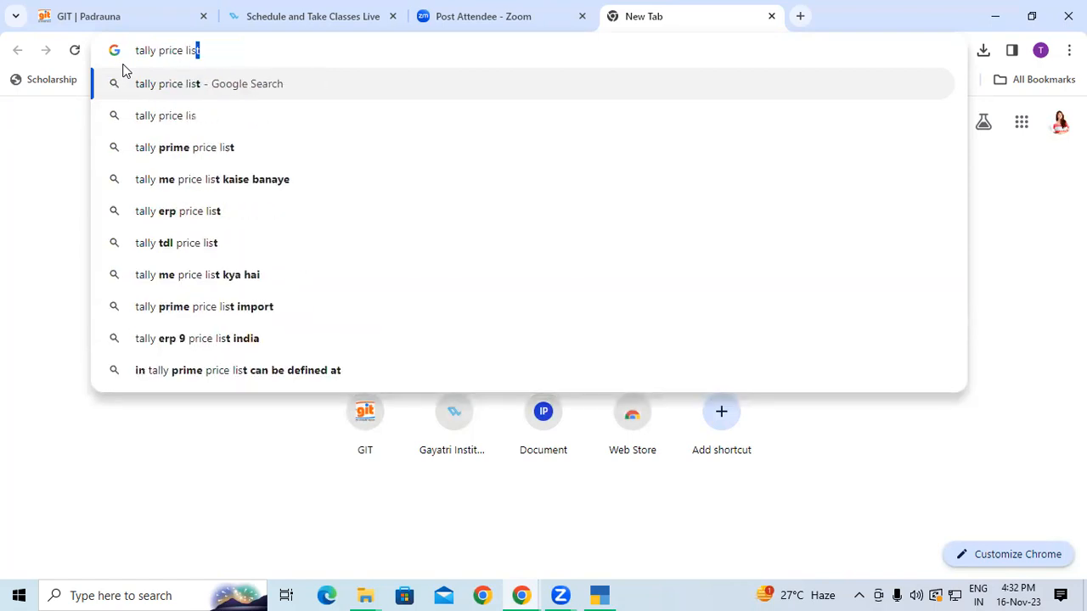
click(190, 98)
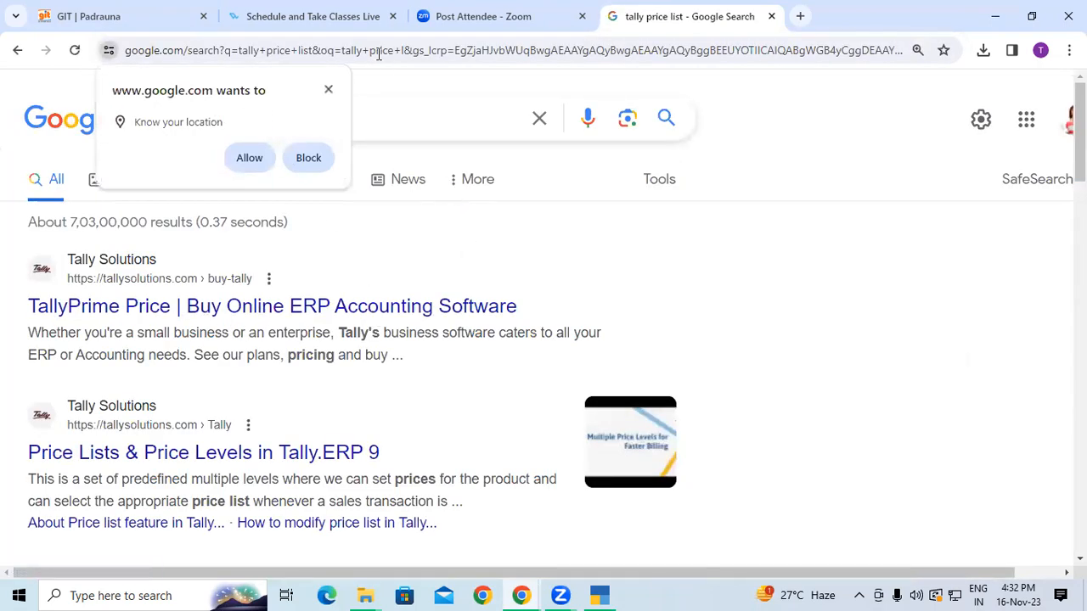
Open the TallyPrime Price result and highlight the Silver 18,000 and Gold 54,000 prices
click(321, 307)
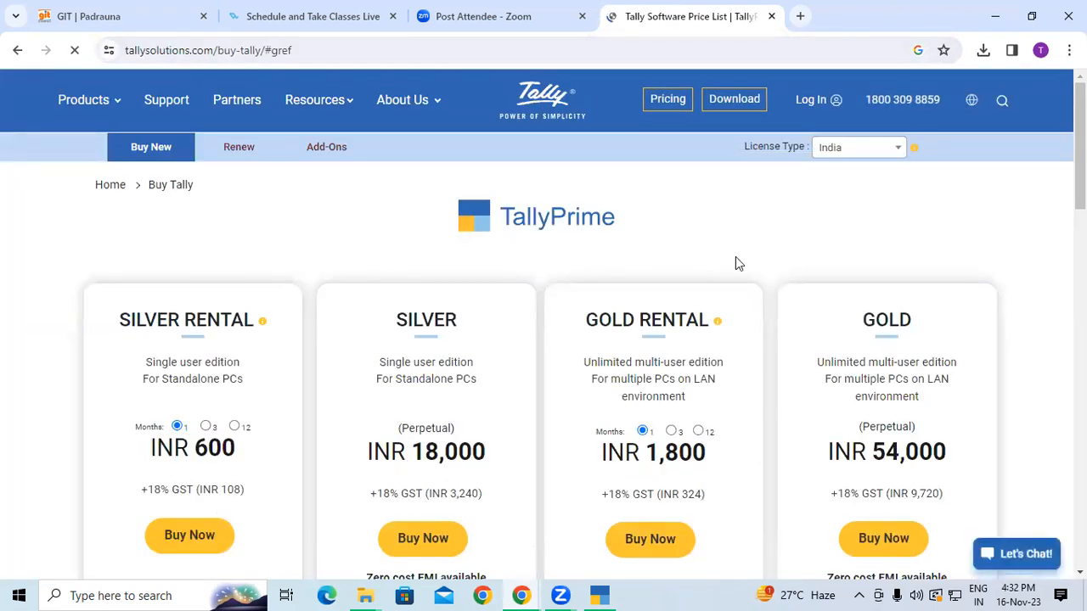
scroll(308, 394, down, 1)
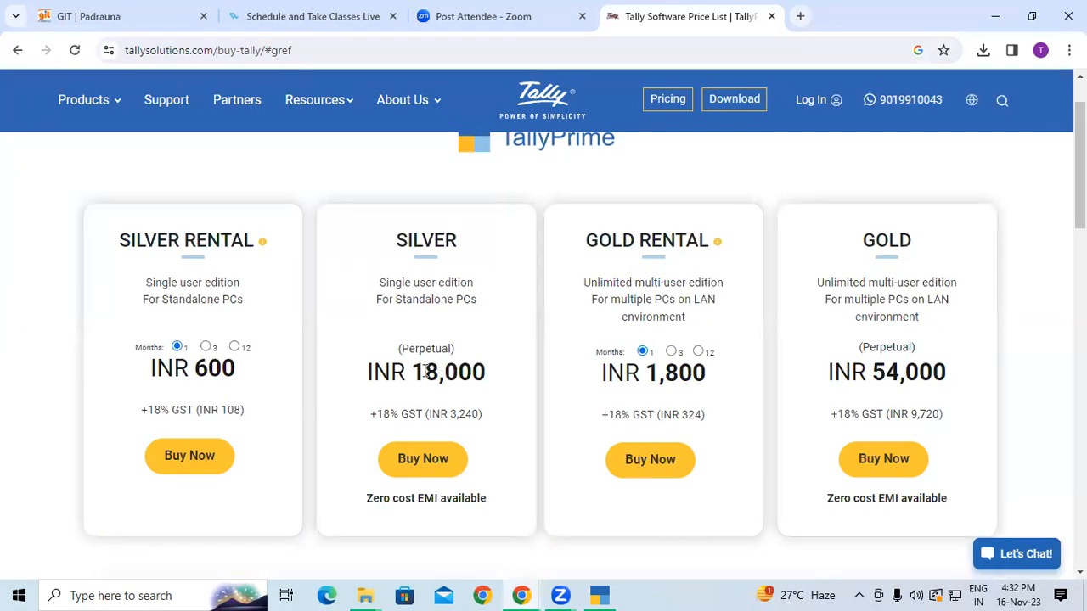
drag(422, 371, 488, 374)
click(489, 376)
drag(879, 372, 963, 378)
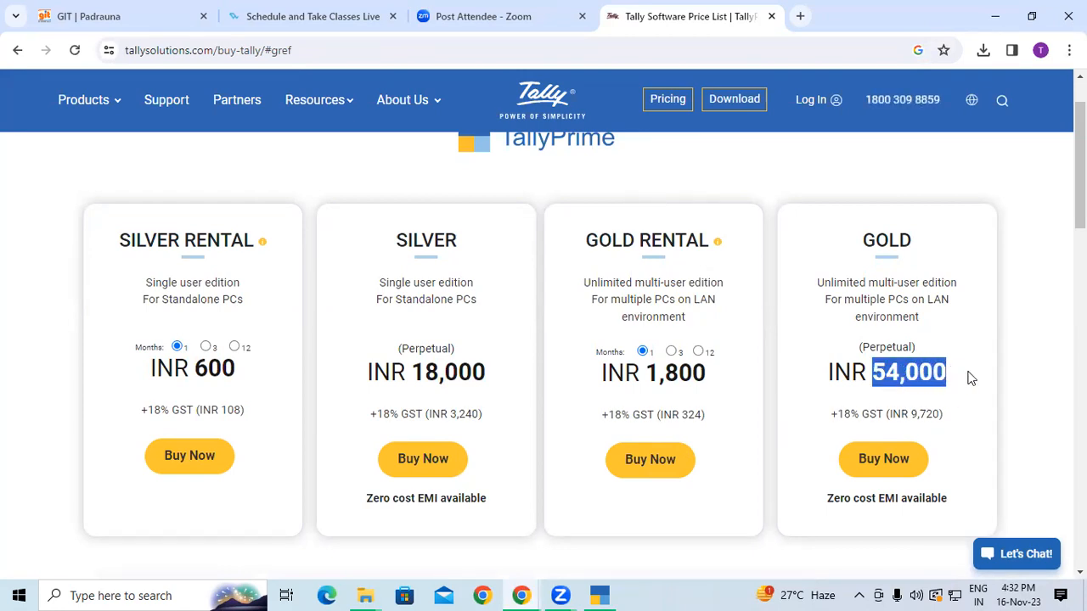
click(970, 378)
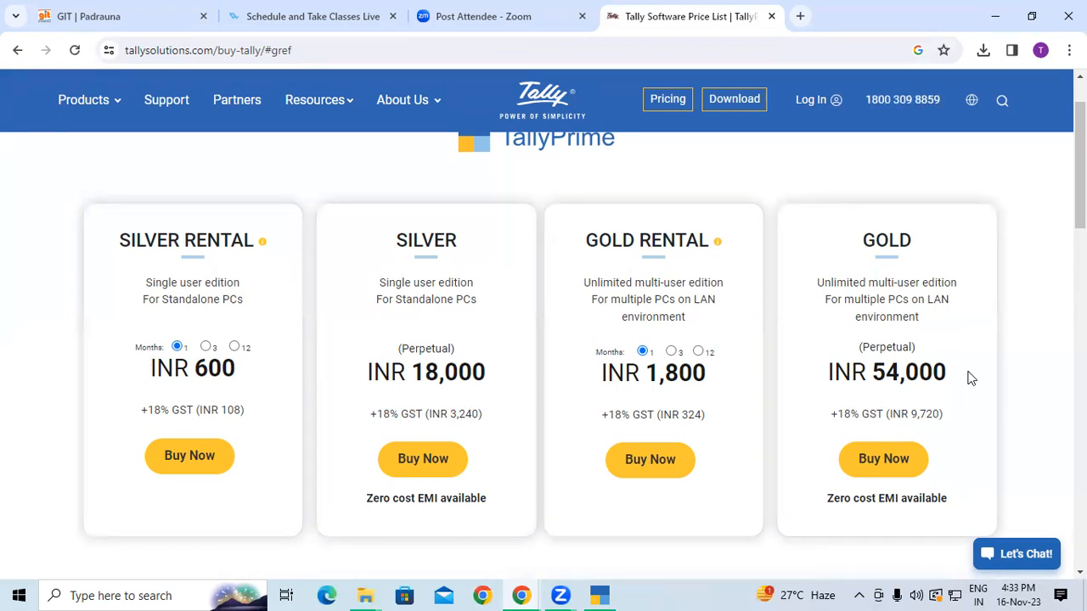
Highlight the SILVER, GOLD, SILVER RENTAL and GOLD RENTAL edition headings in turn
scroll(970, 379, down, 1)
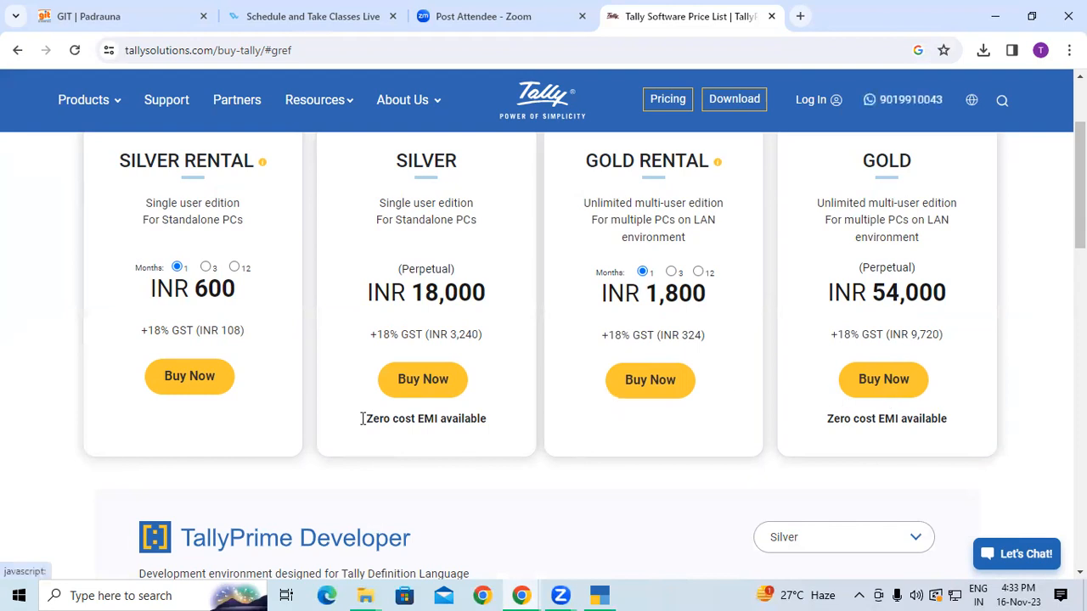
scroll(510, 353, up, 1)
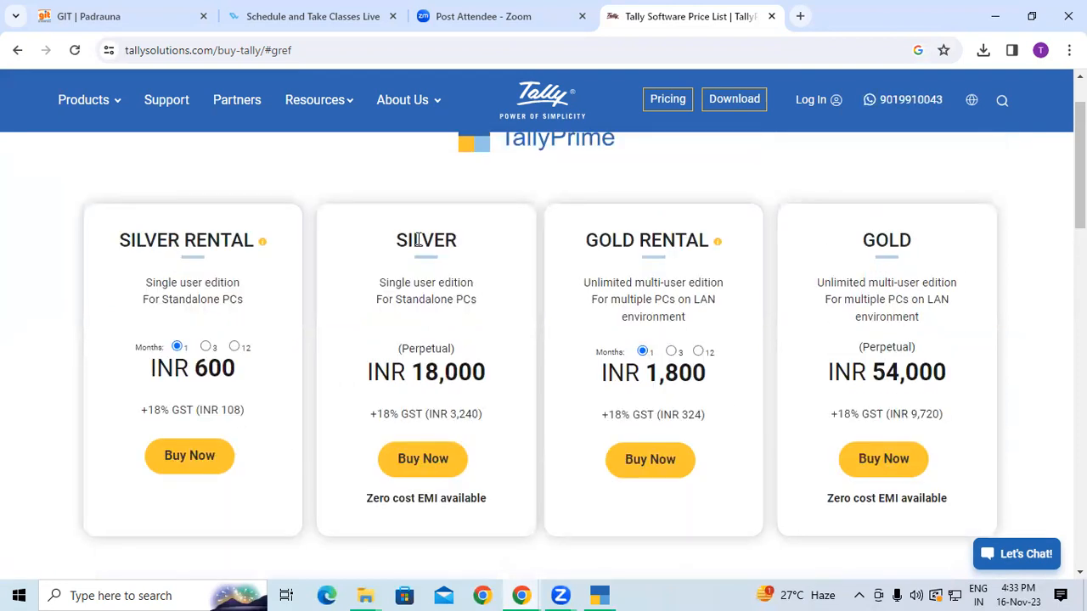
double_click(398, 239)
drag(860, 239, 936, 234)
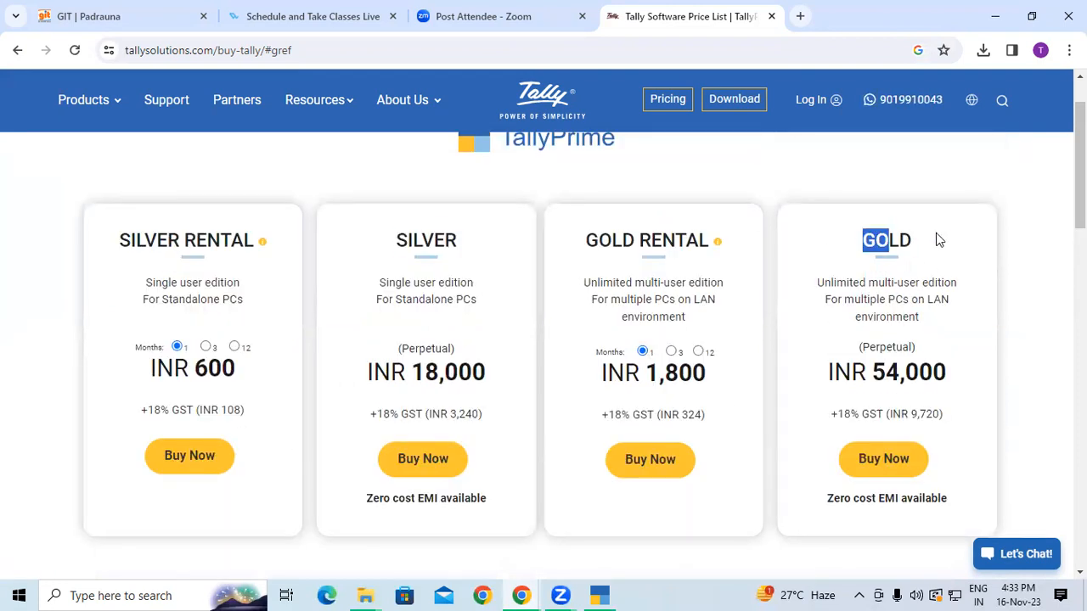
click(117, 249)
drag(116, 249, 251, 245)
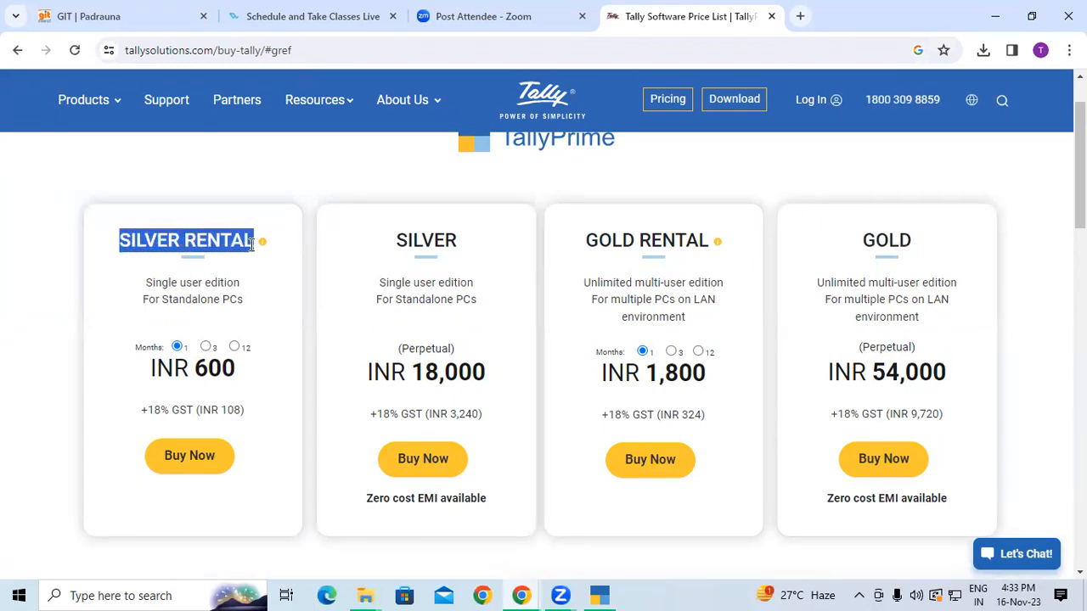
click(251, 245)
drag(119, 244, 229, 243)
drag(591, 236, 712, 242)
drag(118, 242, 265, 255)
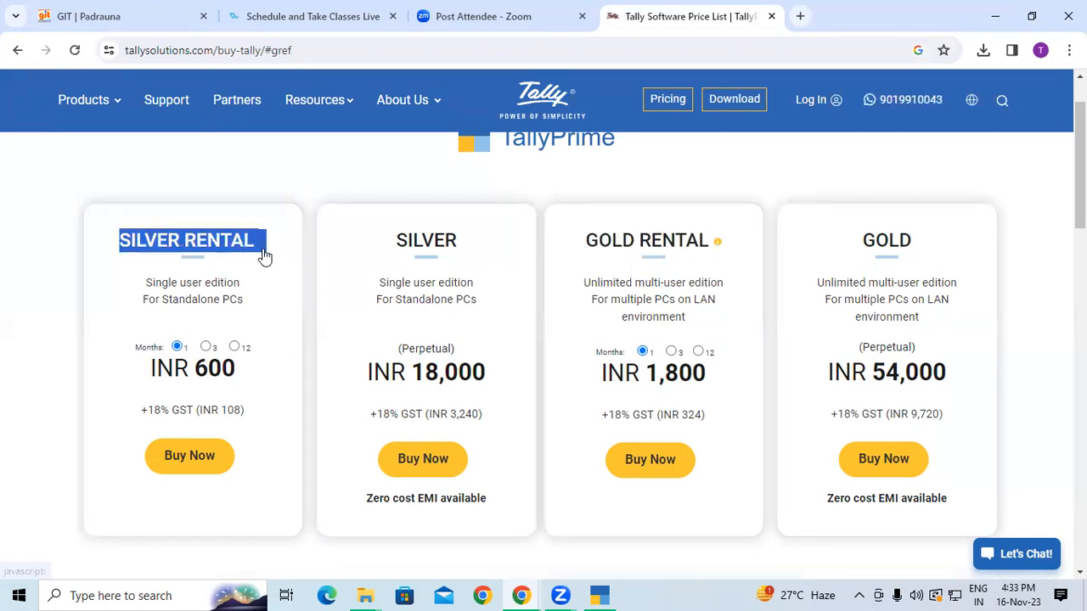
View and close the rental versus perpetual licence explanation, then scroll toward Buy Now
click(265, 253)
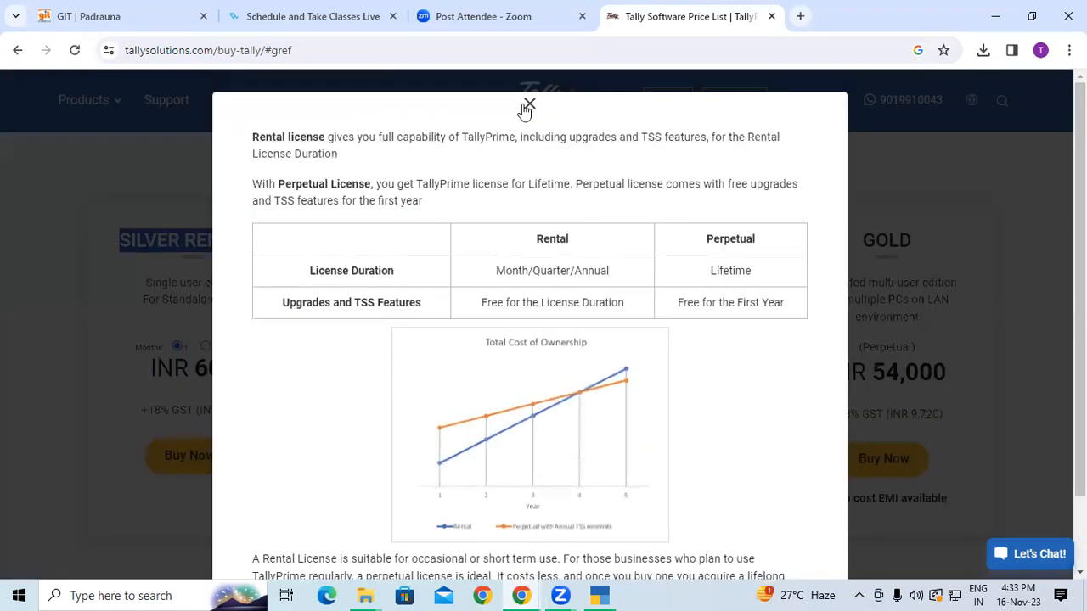
click(528, 105)
double_click(399, 242)
scroll(418, 305, down, 2)
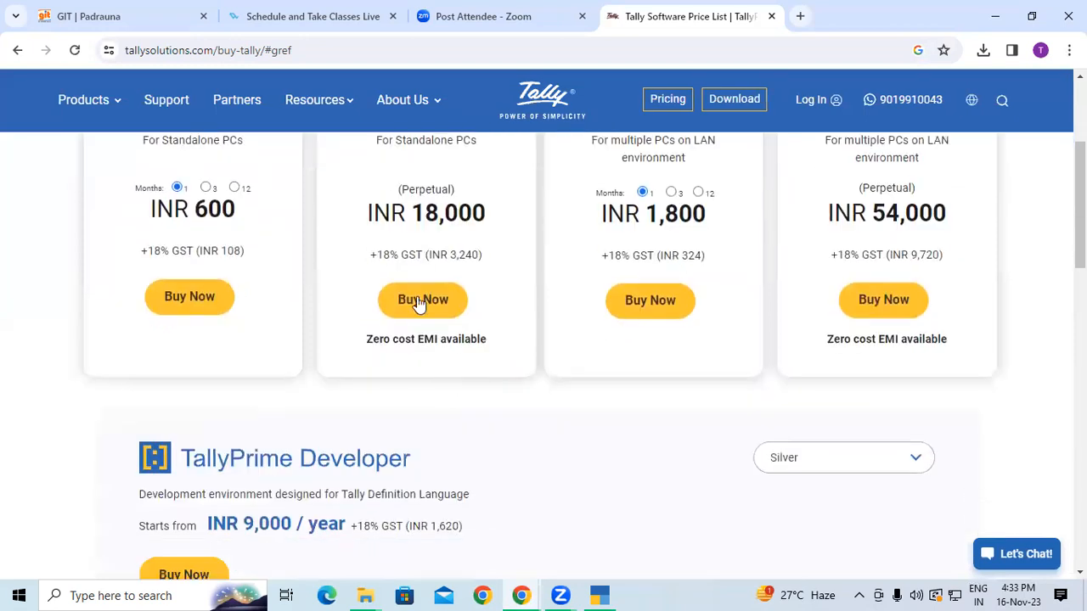
Start buying the TallyPrime Silver edition and review the INR 21,240 order total
click(420, 307)
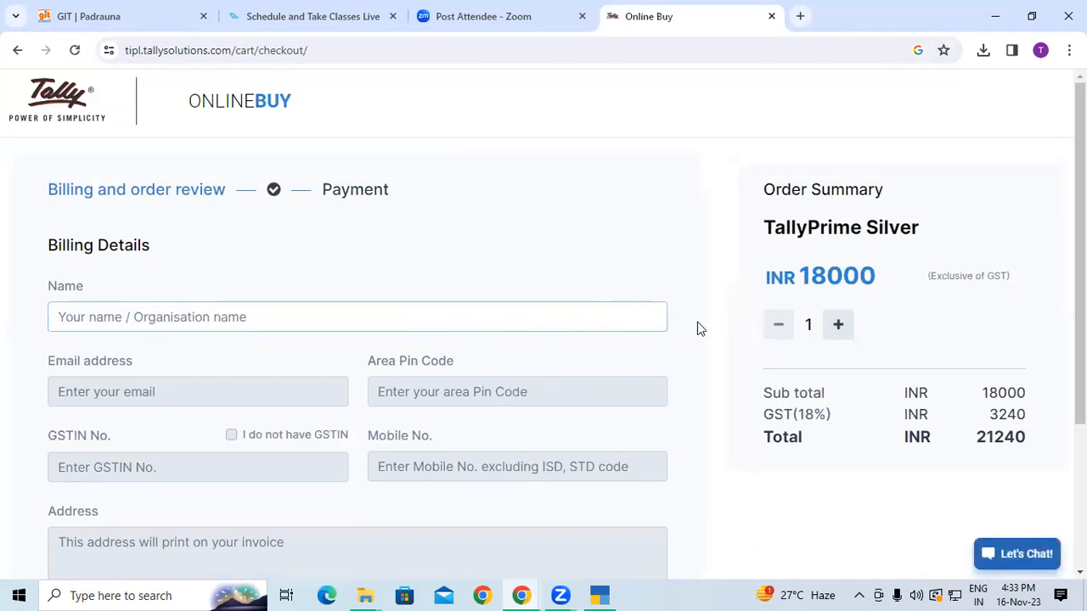
scroll(170, 343, down, 1)
scroll(171, 338, down, 1)
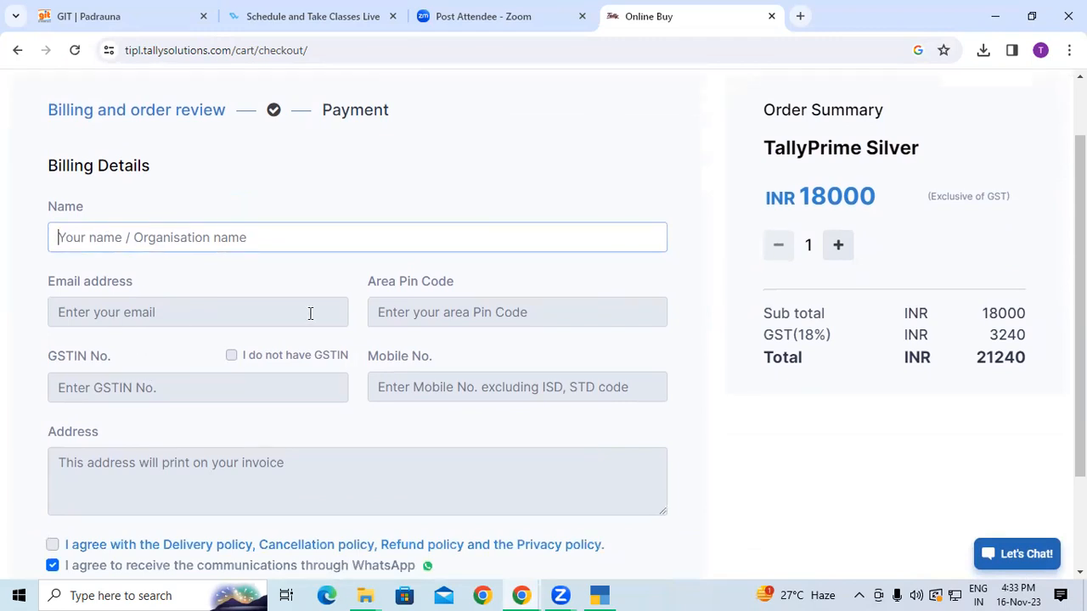
scroll(514, 315, down, 2)
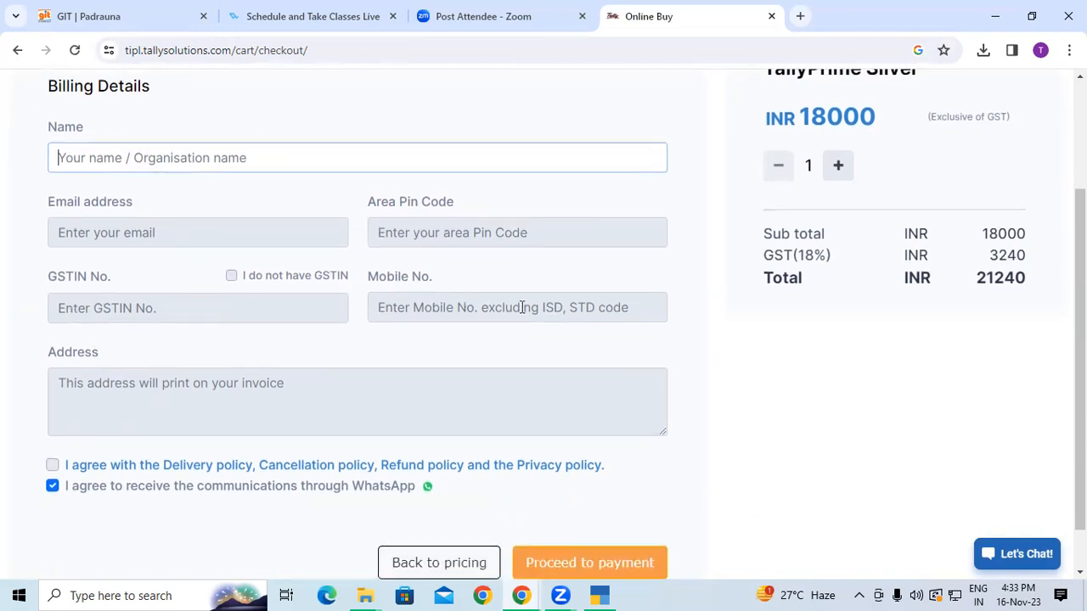
scroll(522, 308, down, 1)
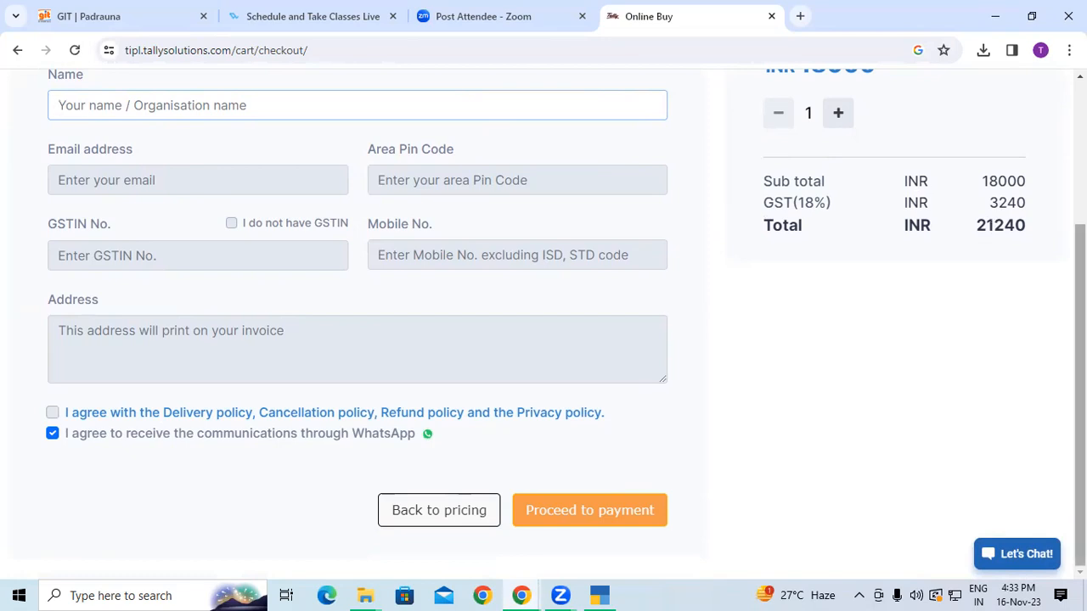
drag(976, 227, 1015, 227)
click(1042, 231)
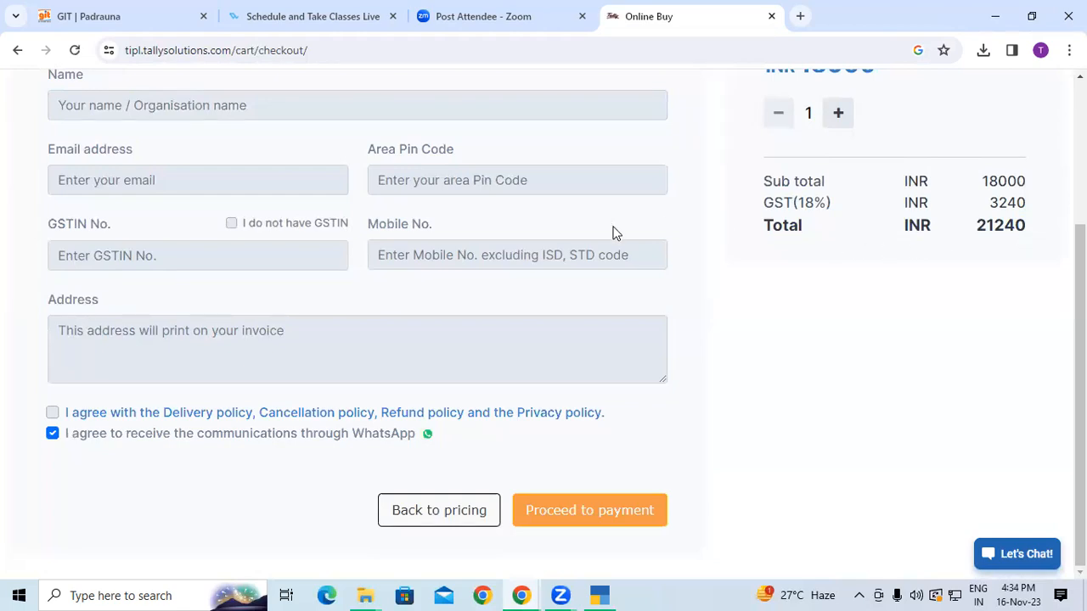
Try proceeding to payment, then close the Online Buy checkout tab
click(572, 506)
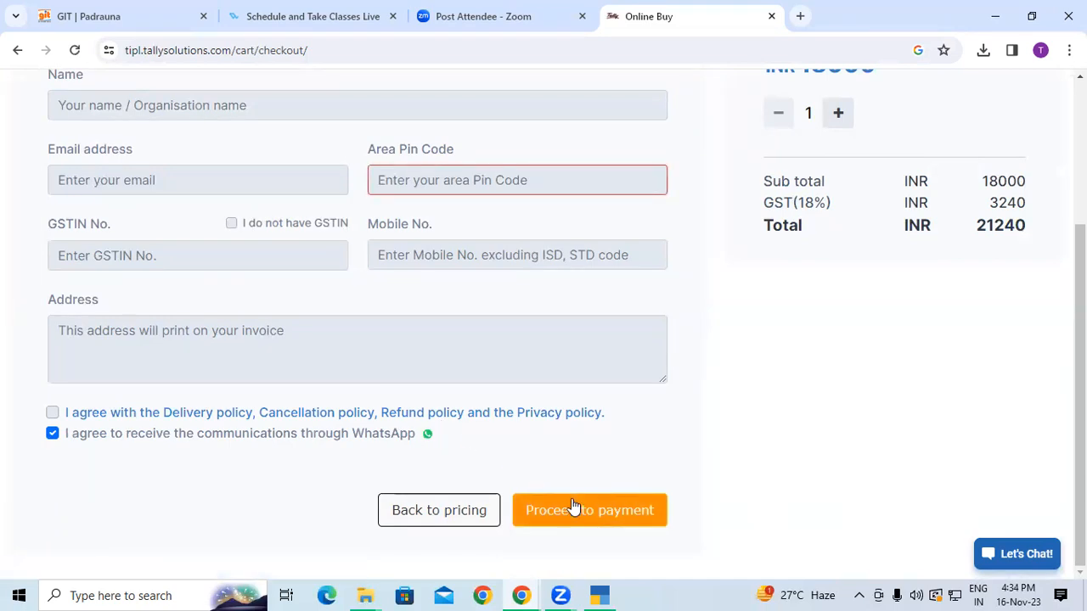
scroll(325, 267, down, 2)
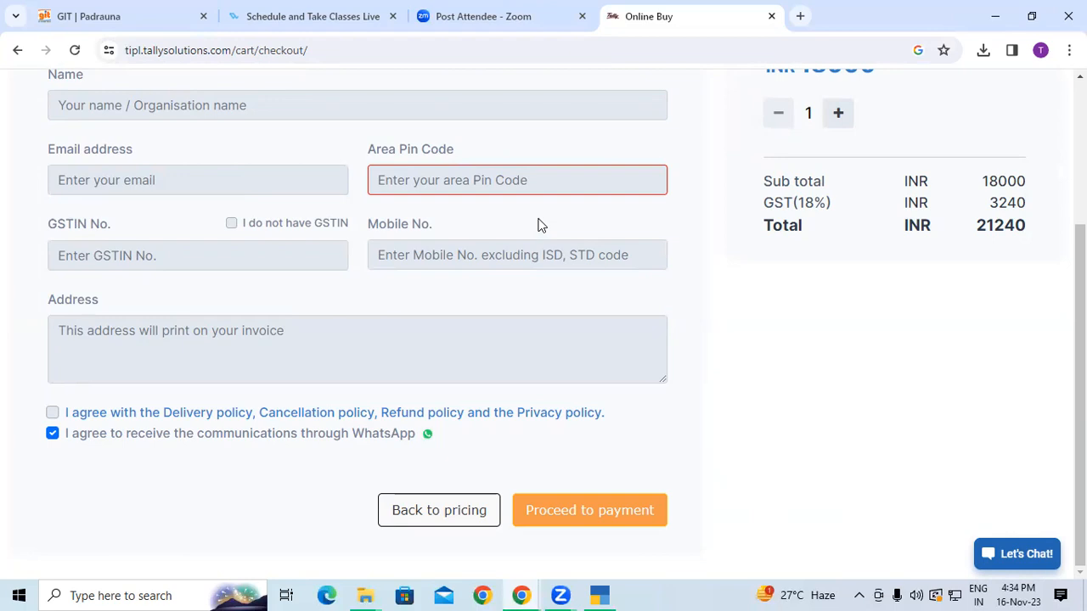
click(770, 16)
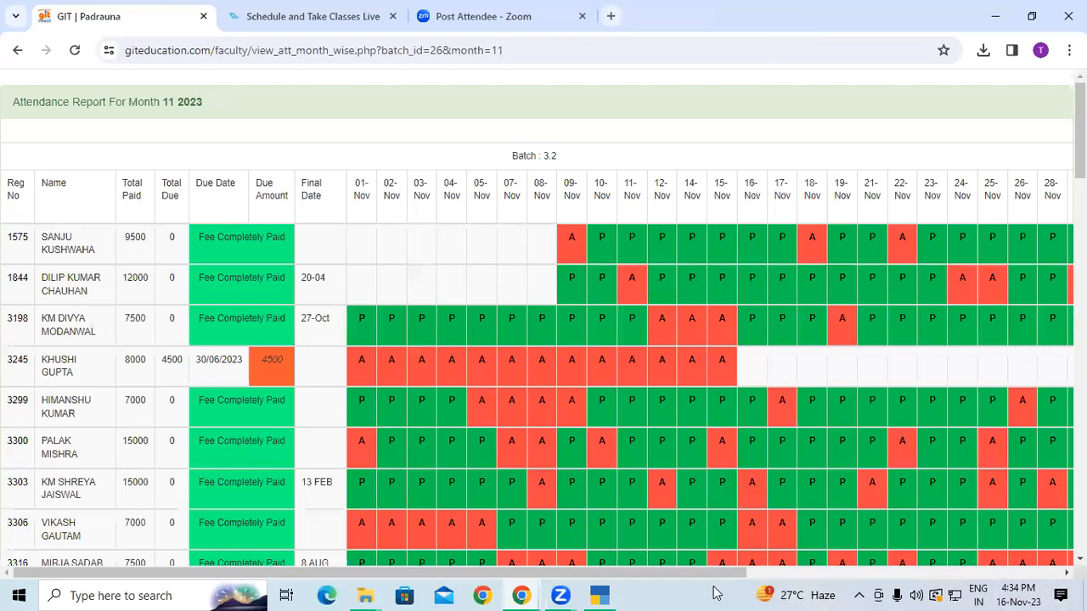
Switch to TallyPrime and confirm quitting it, then hide Chrome with Windows+D
click(600, 595)
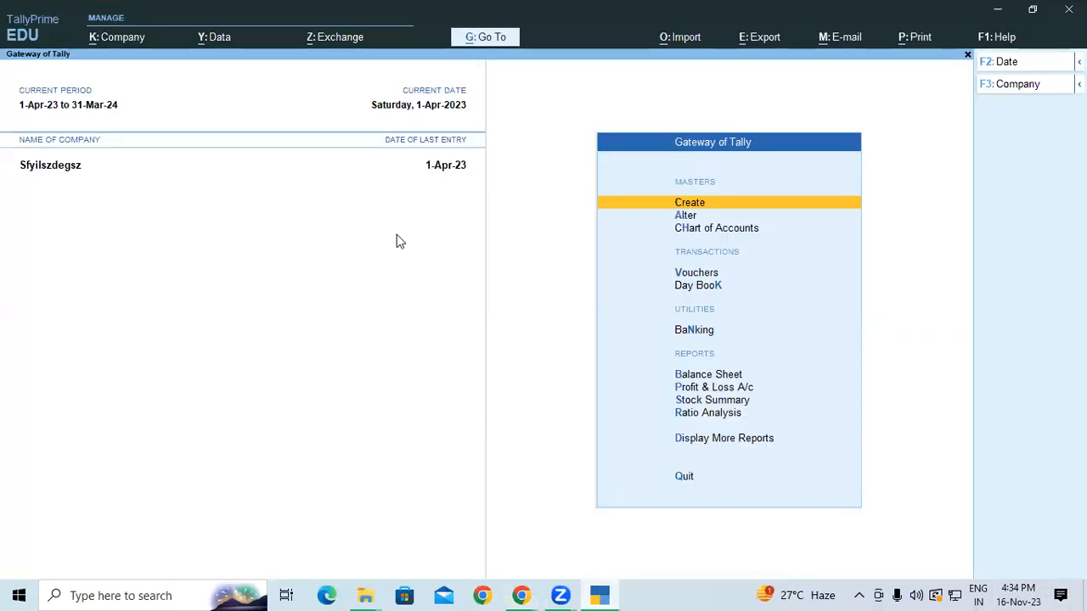
key(Escape)
click(468, 384)
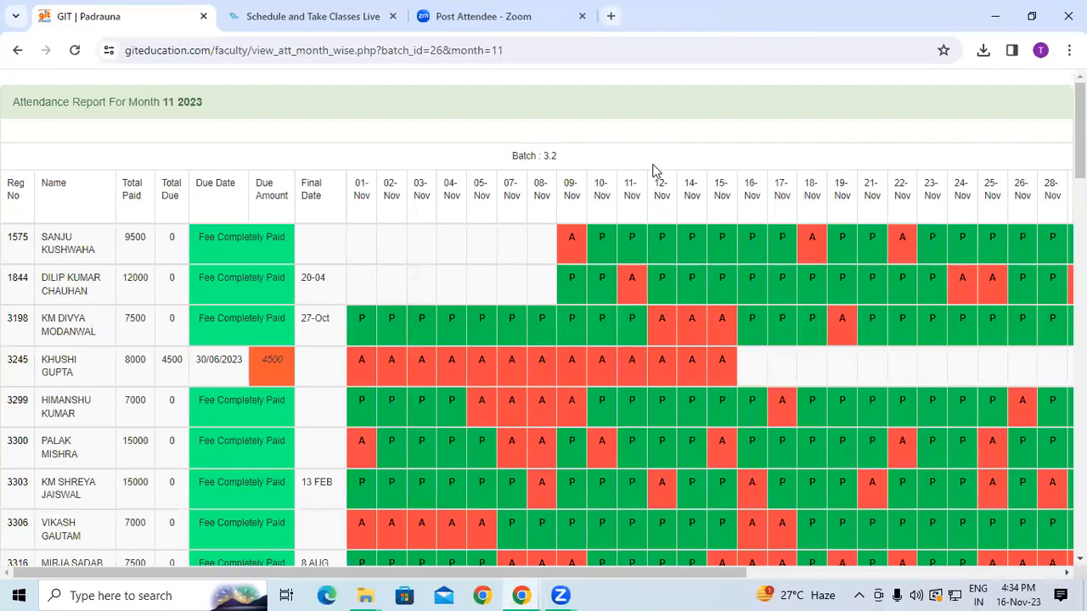
key(super+d)
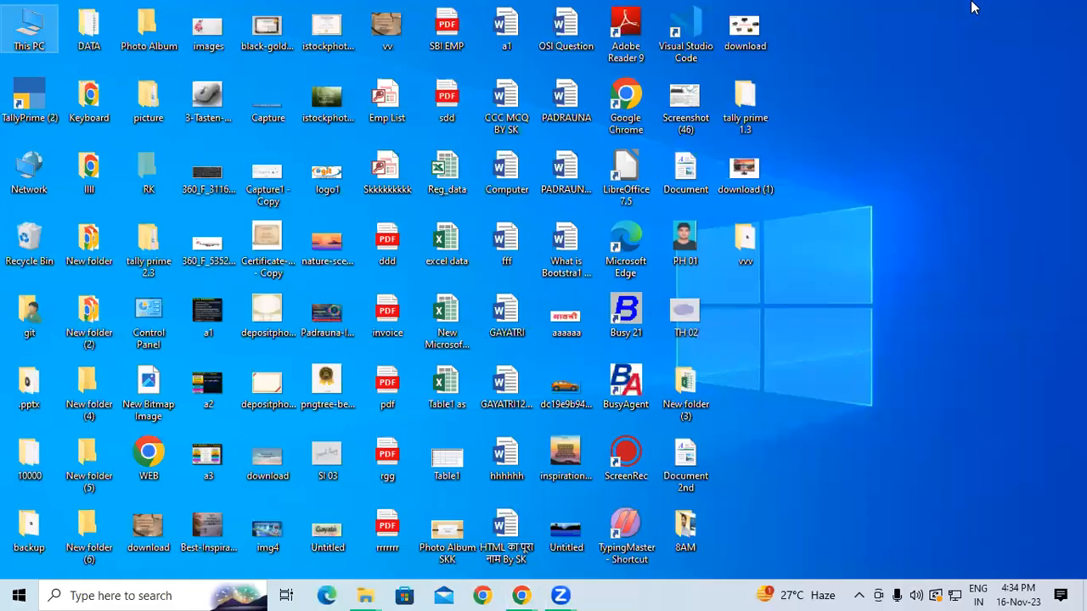
Refresh the desktop three times, then open the TallyPrime (2) shortcut
right_click(970, 5)
click(965, 49)
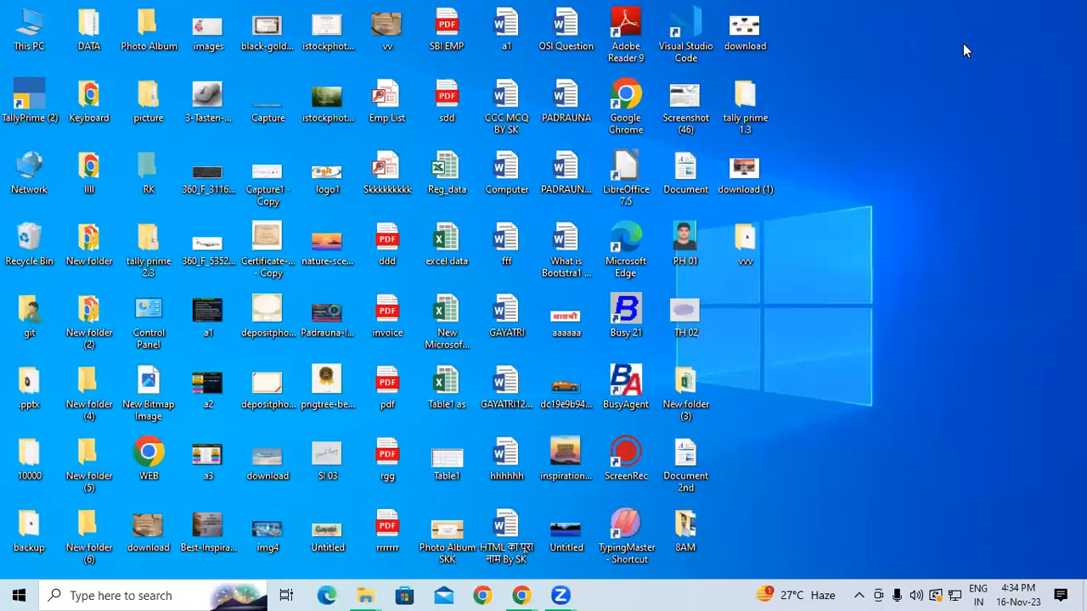
right_click(963, 44)
click(963, 93)
right_click(961, 99)
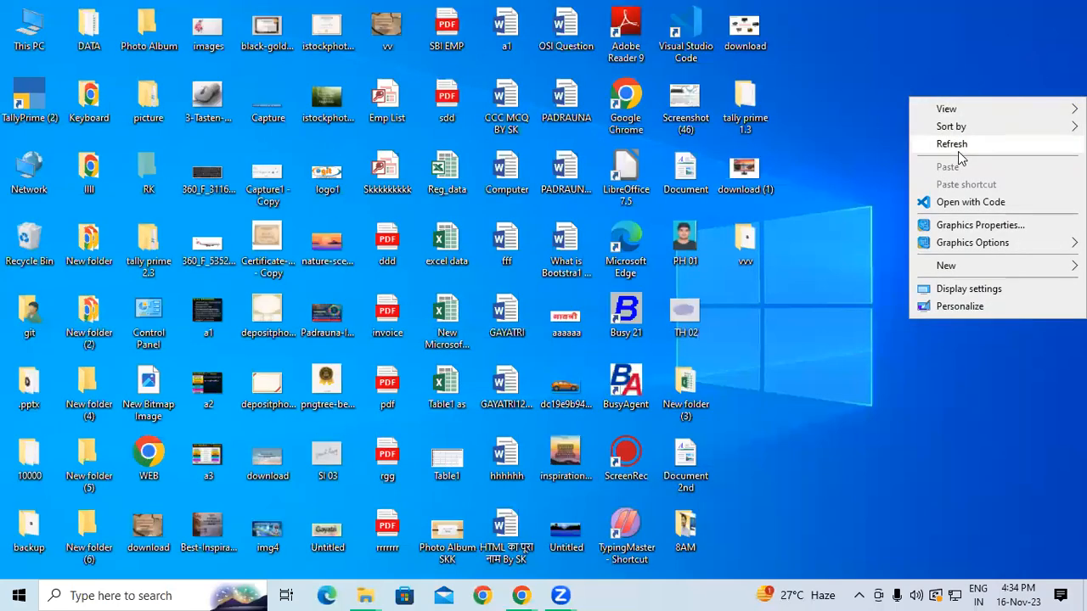
click(957, 146)
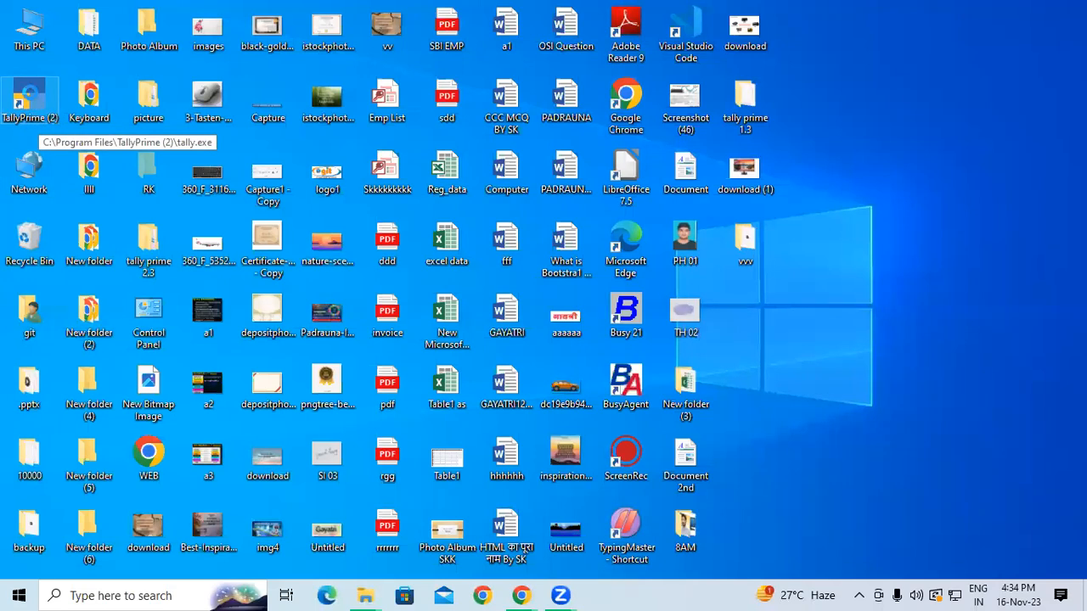
right_click(31, 100)
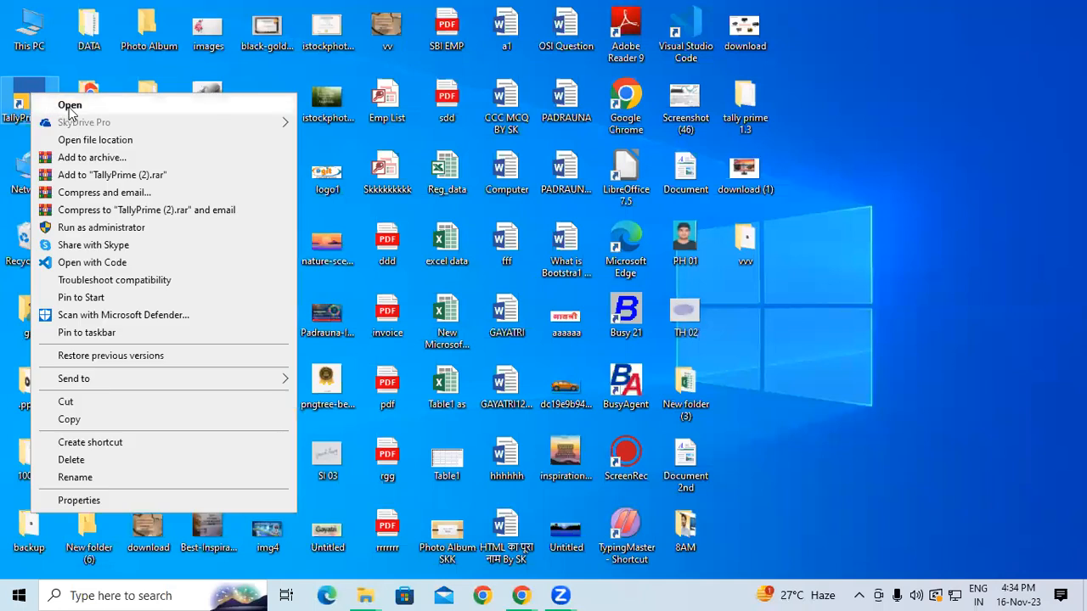
click(68, 107)
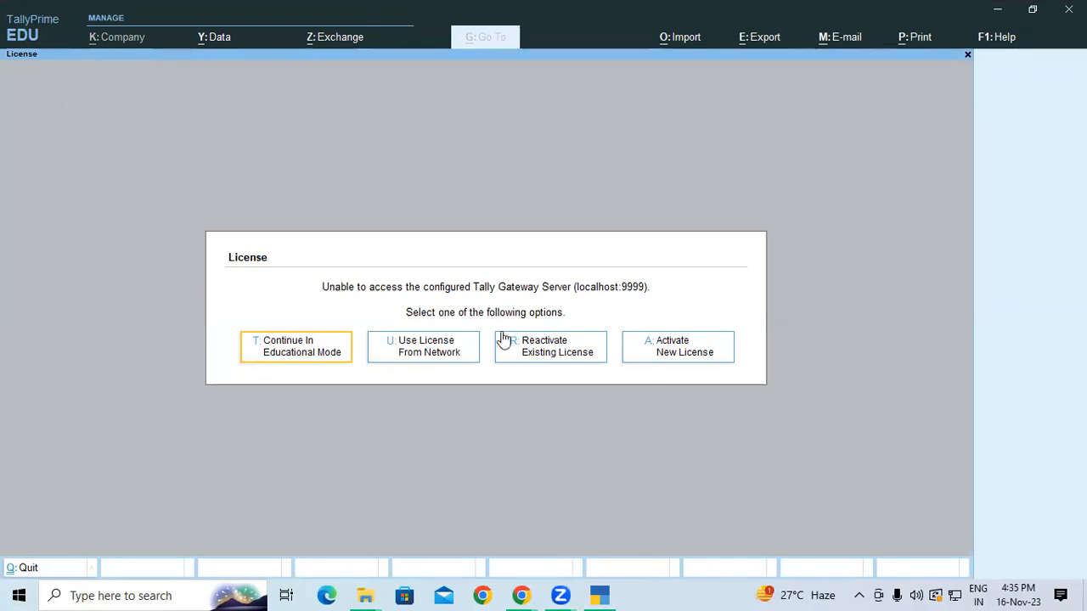
Choose T: Continue In Educational Mode in the License dialog
click(294, 351)
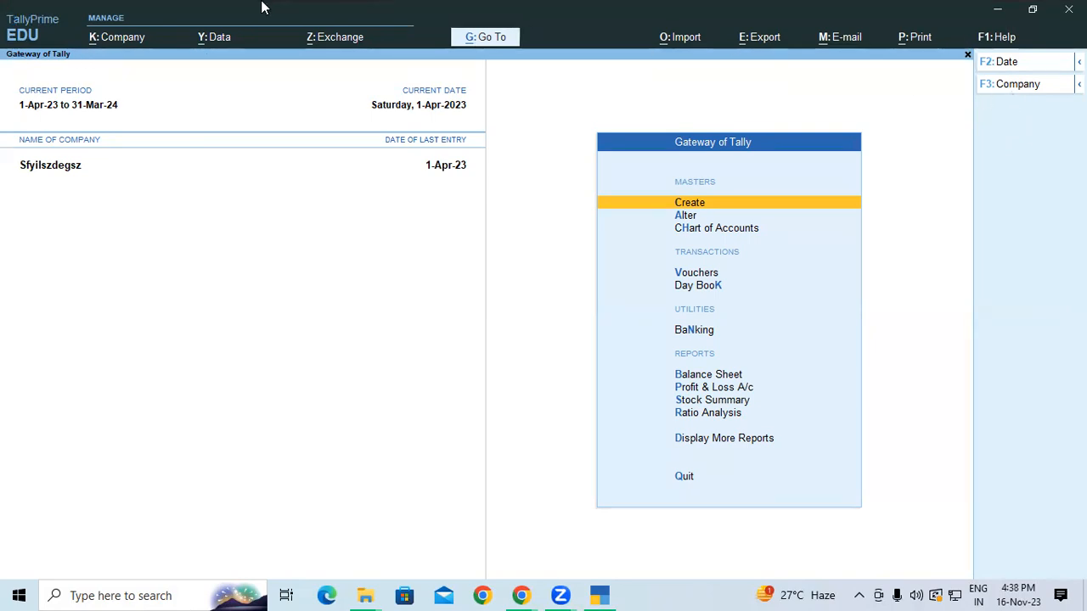
Open the K: Company menu to create a new company
click(113, 42)
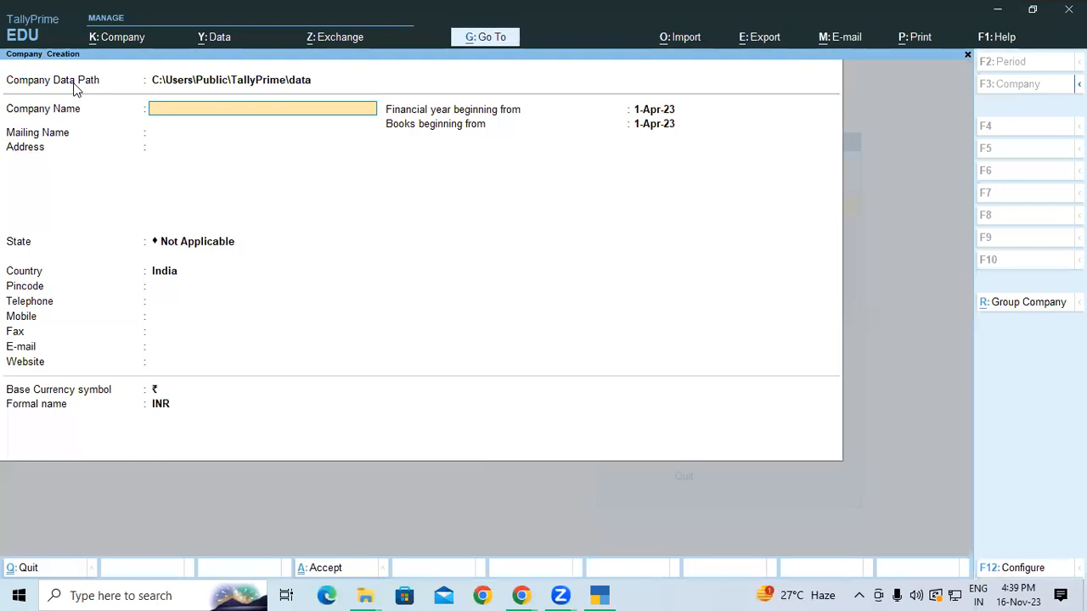
Minimise TallyPrime with Windows+D, leaving the blank Company Creation form behind
key(super+d)
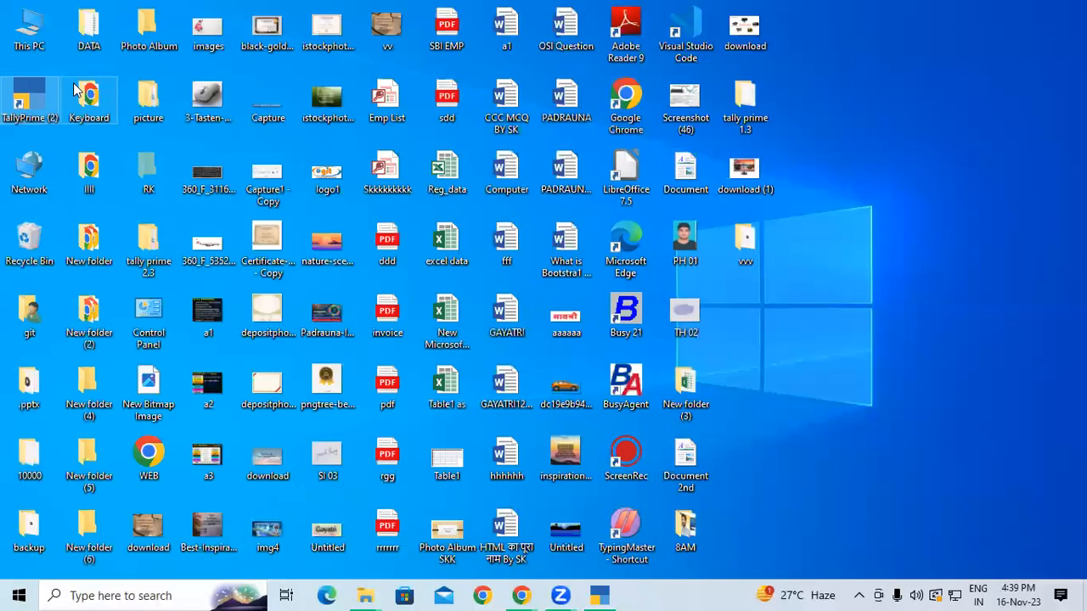
Open Local Disk (D:) from This PC in File Explorer
click(22, 25)
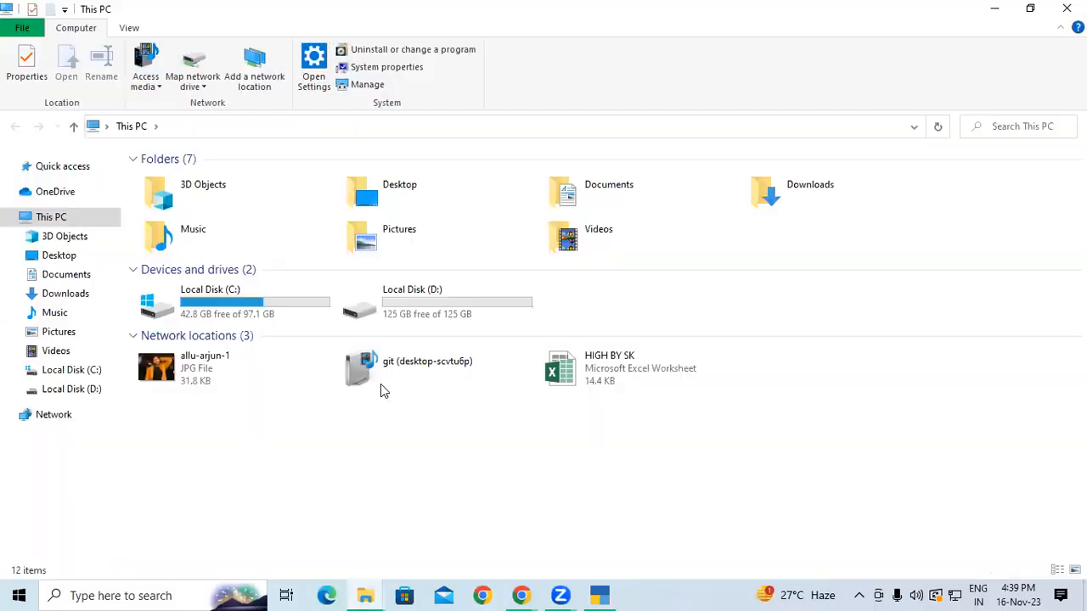
double_click(440, 288)
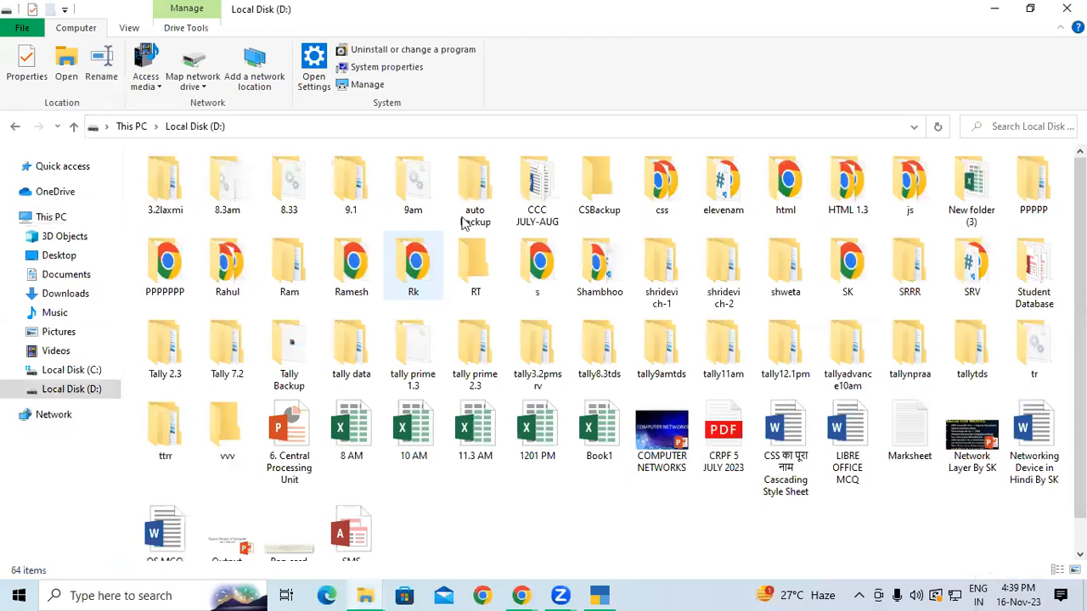
scroll(645, 298, down, 2)
Create a new folder on D: named '4PM Tally Prime' and close File Explorer
right_click(654, 477)
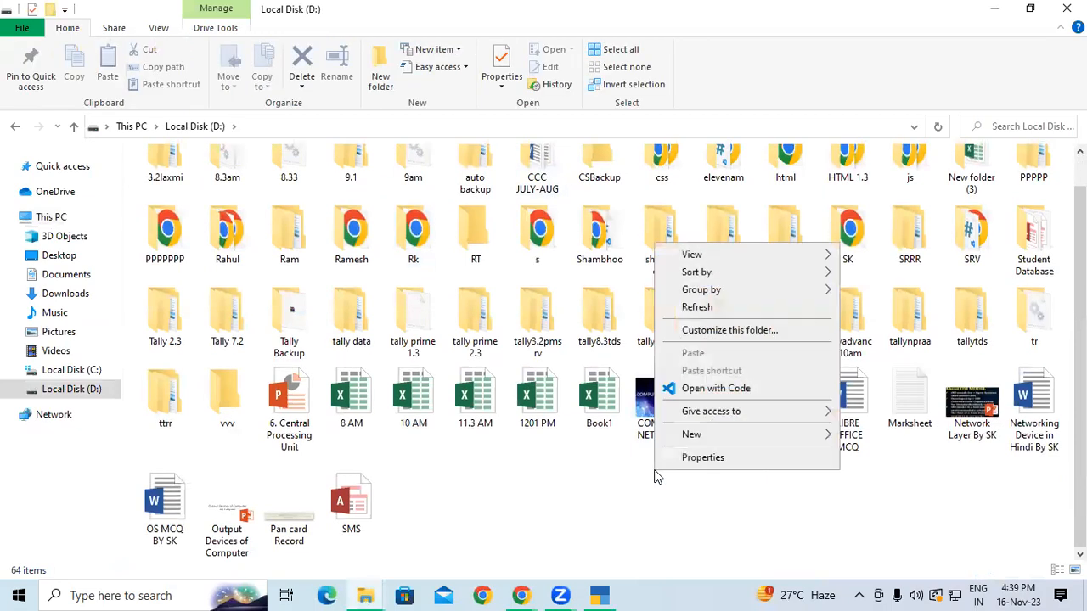
mouse_move(749, 435)
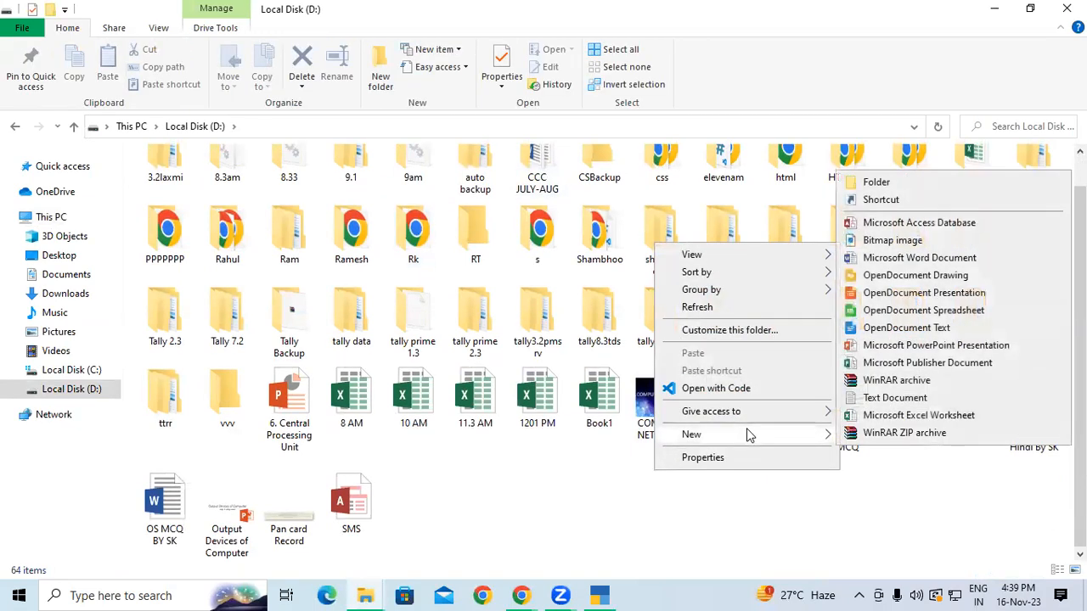
click(883, 182)
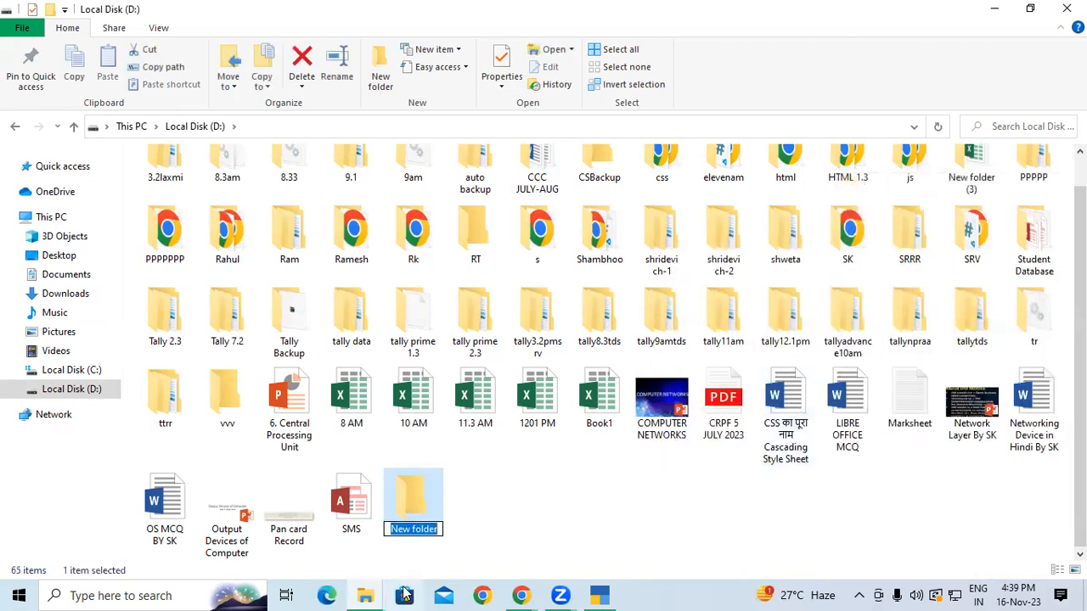
right_click(424, 505)
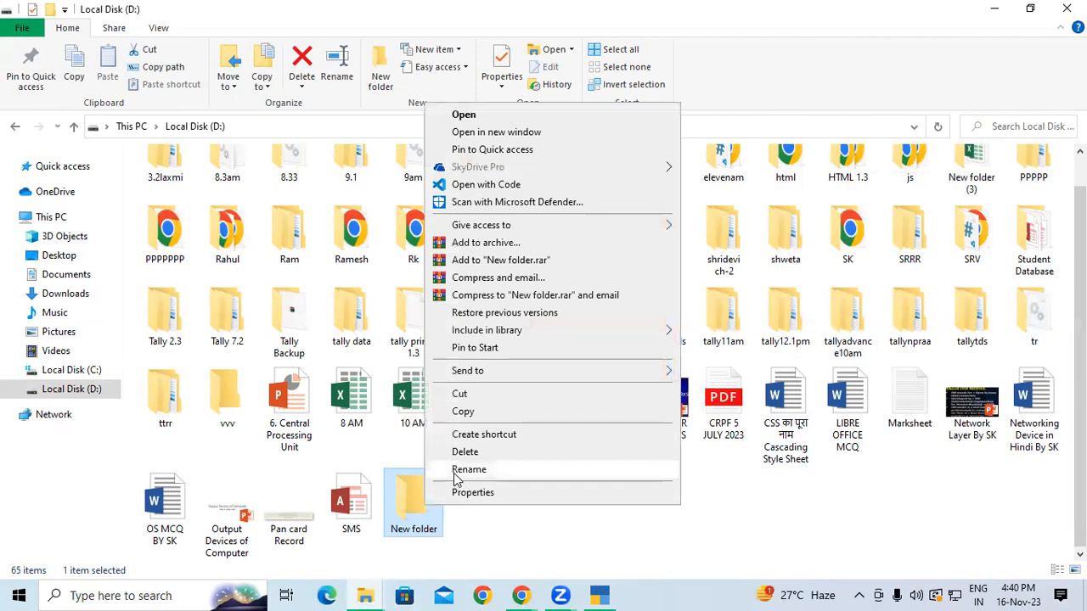
click(468, 470)
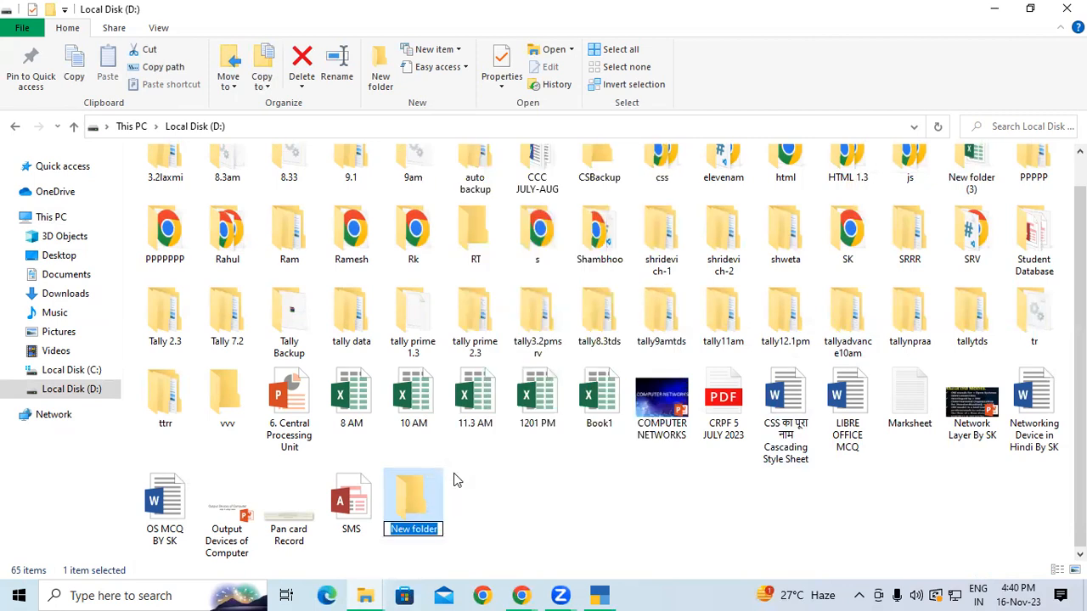
text(3)
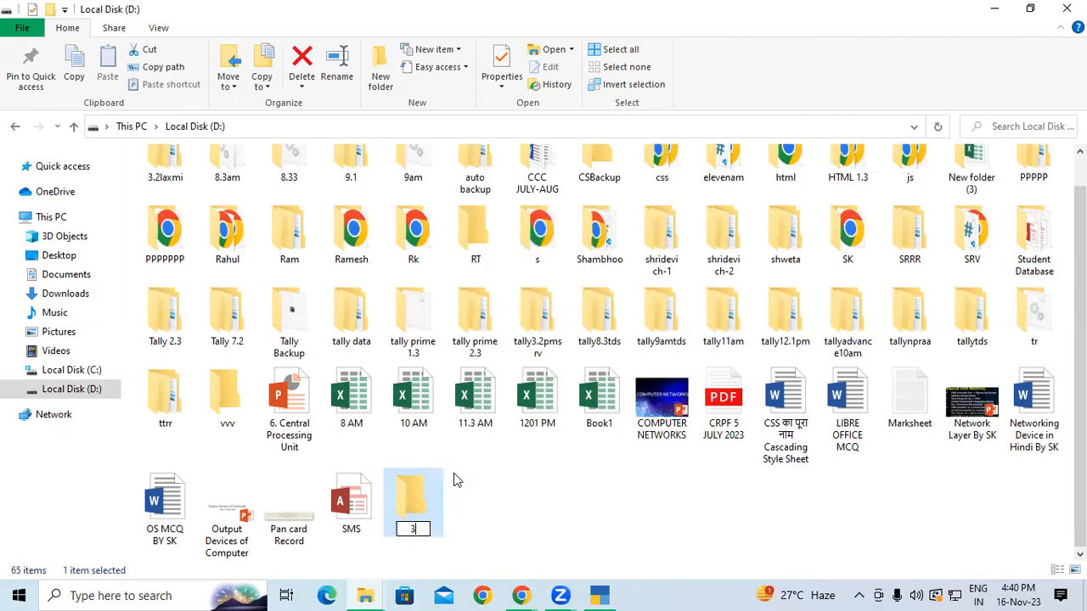
text(PM)
key(BackSpace)
key(BackSpace)
key(BackSpace)
key(BackSpace)
text(4PM Tally Prime)
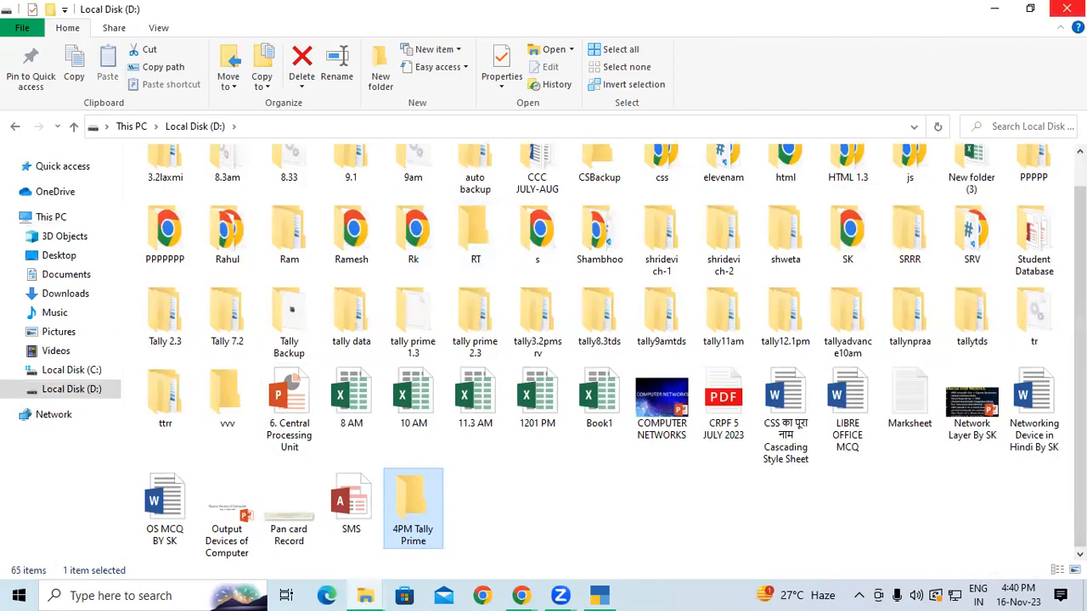
click(1066, 9)
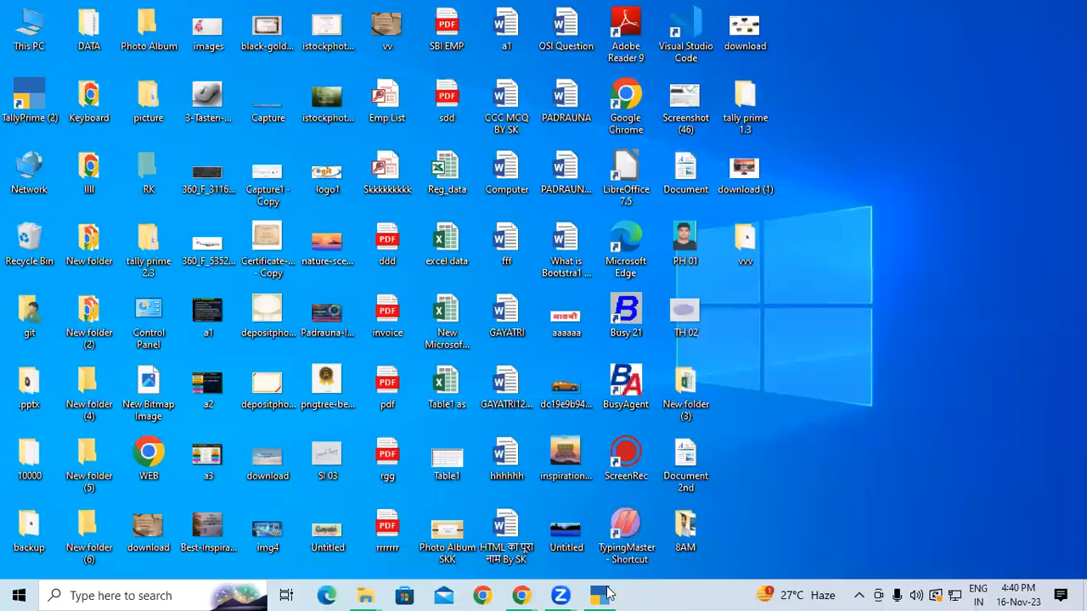
Bring TallyPrime's Company Creation form forward and move to the Company Data Path field
click(601, 594)
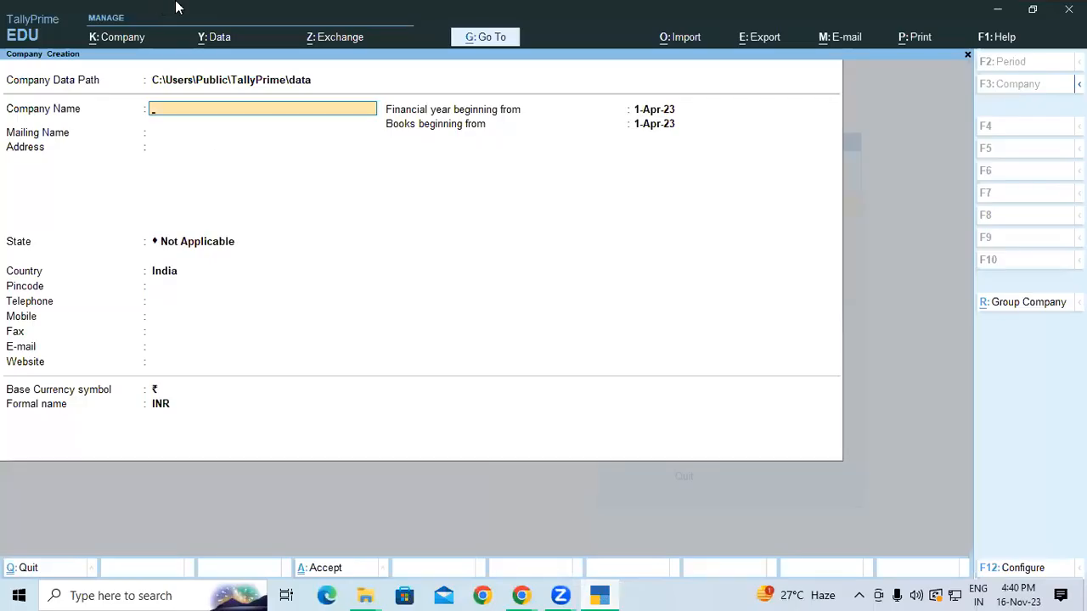
click(252, 83)
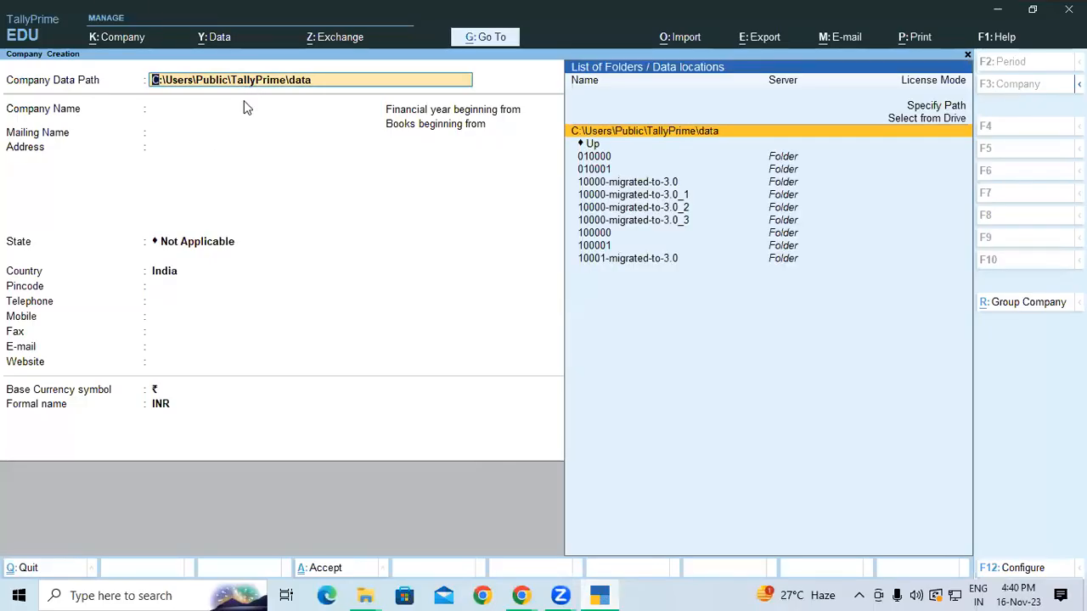
click(223, 117)
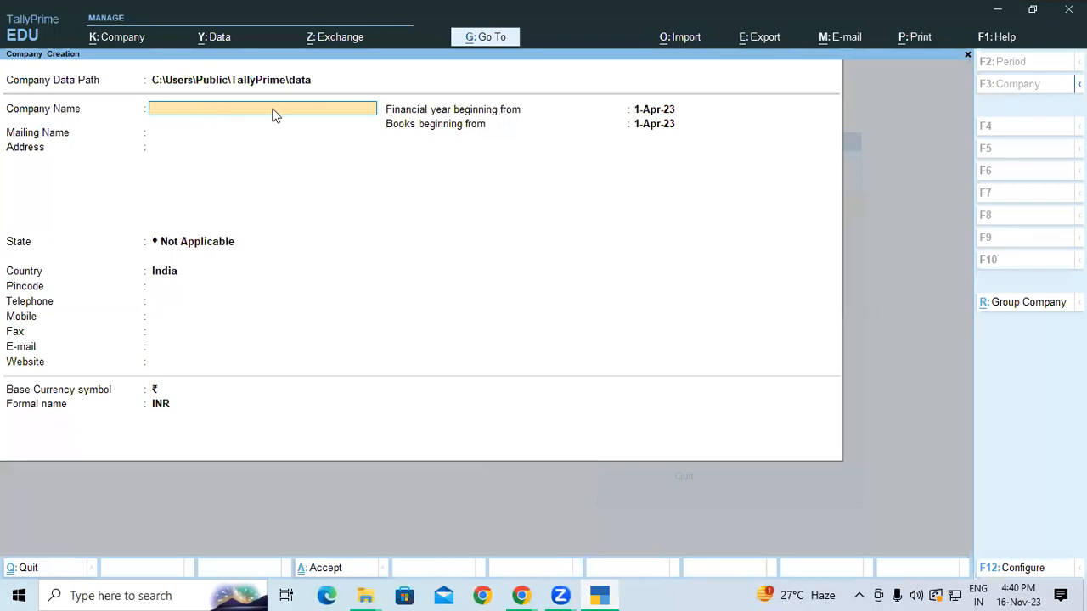
key(BackSpace)
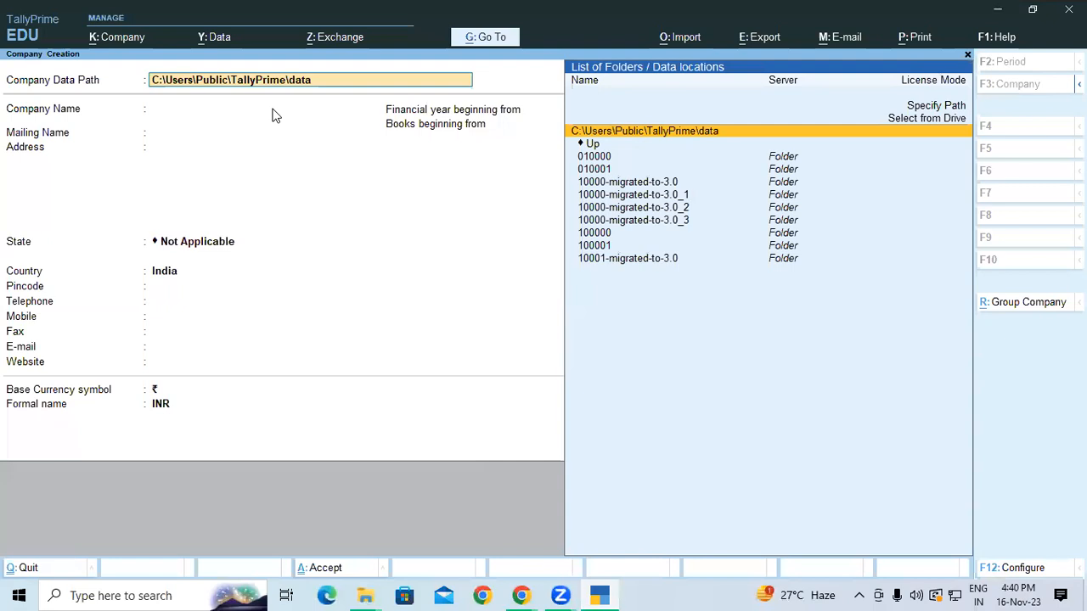
click(247, 108)
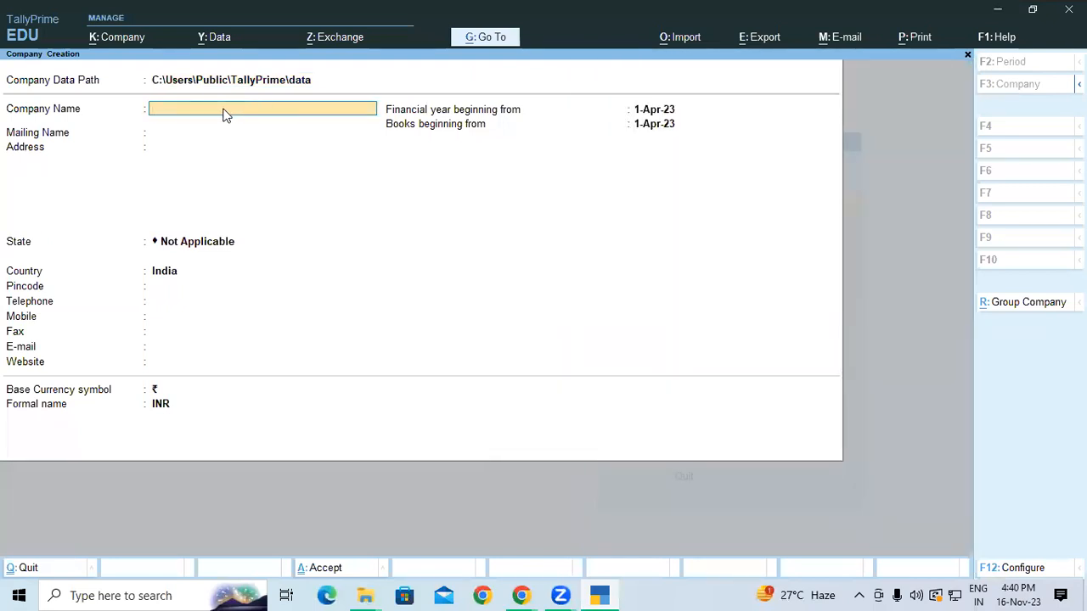
key(BackSpace)
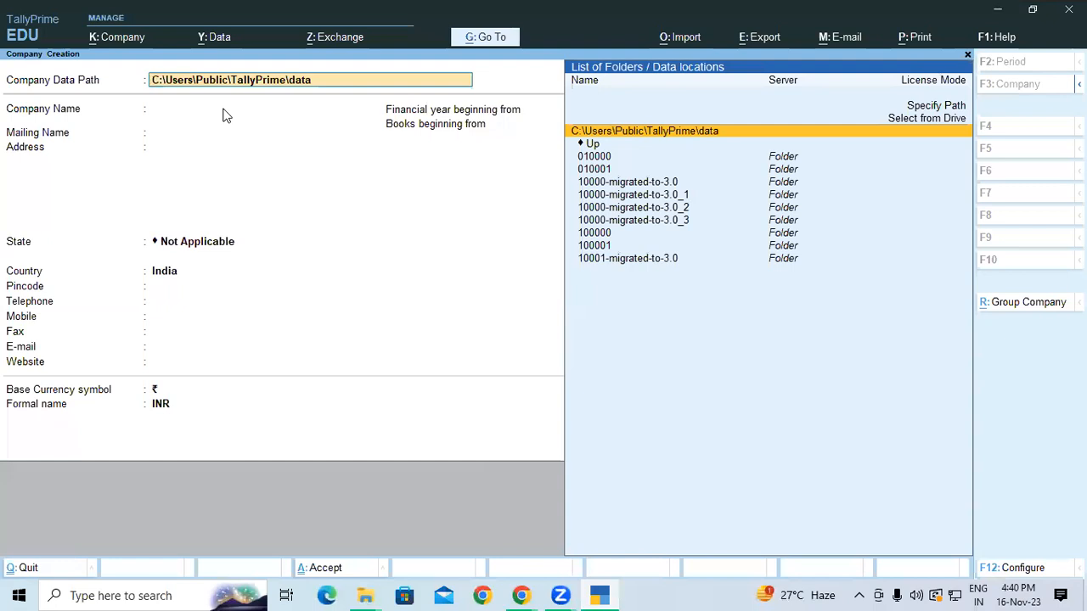
Set the Company Data Path to D:\4PM Tally Prime using Select from Drive
click(923, 119)
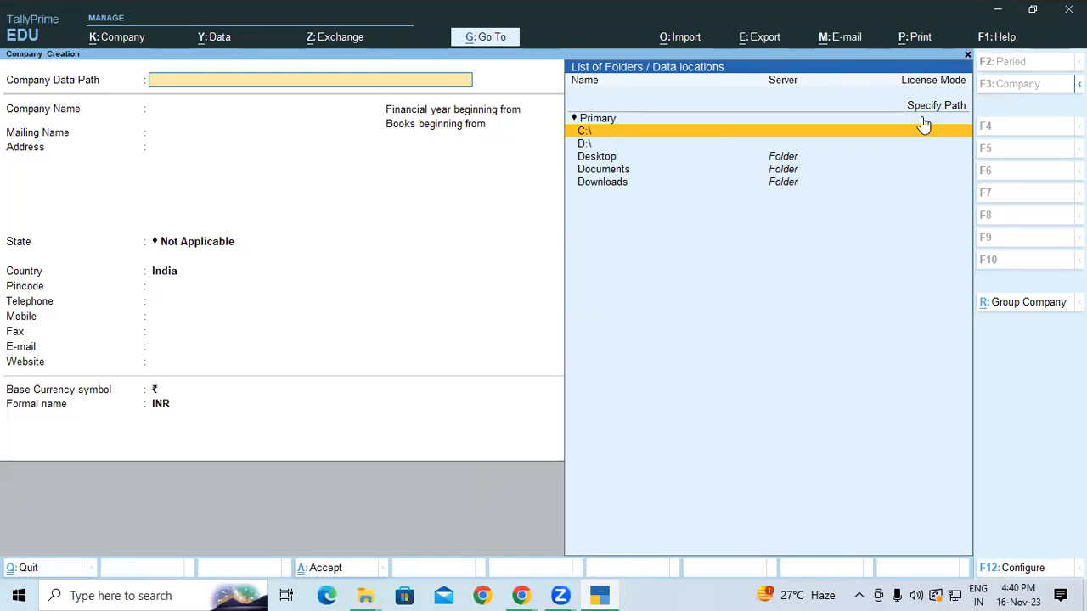
key(Down)
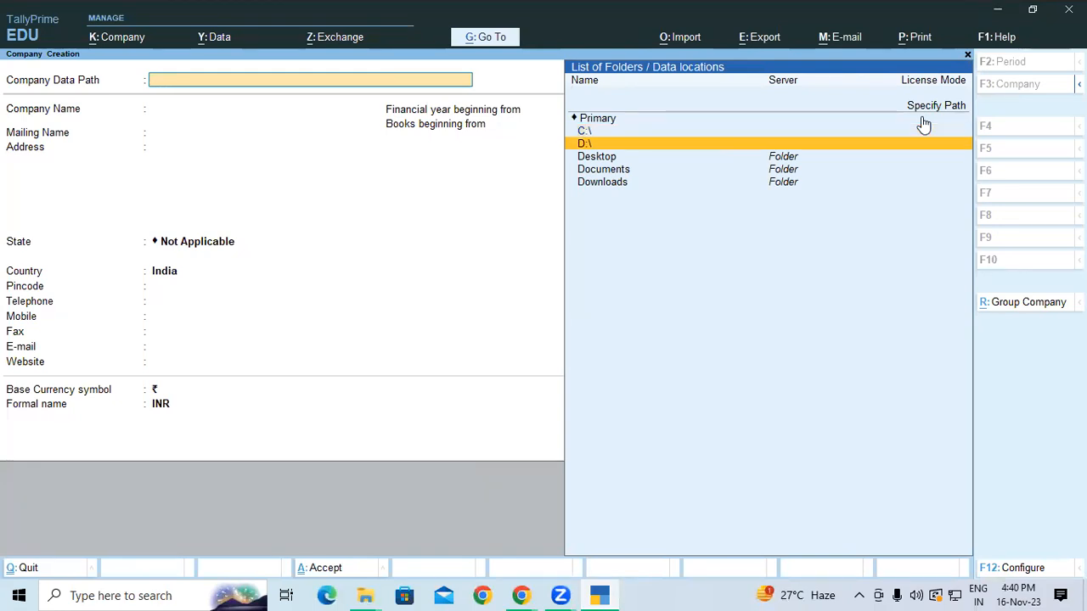
key(Return)
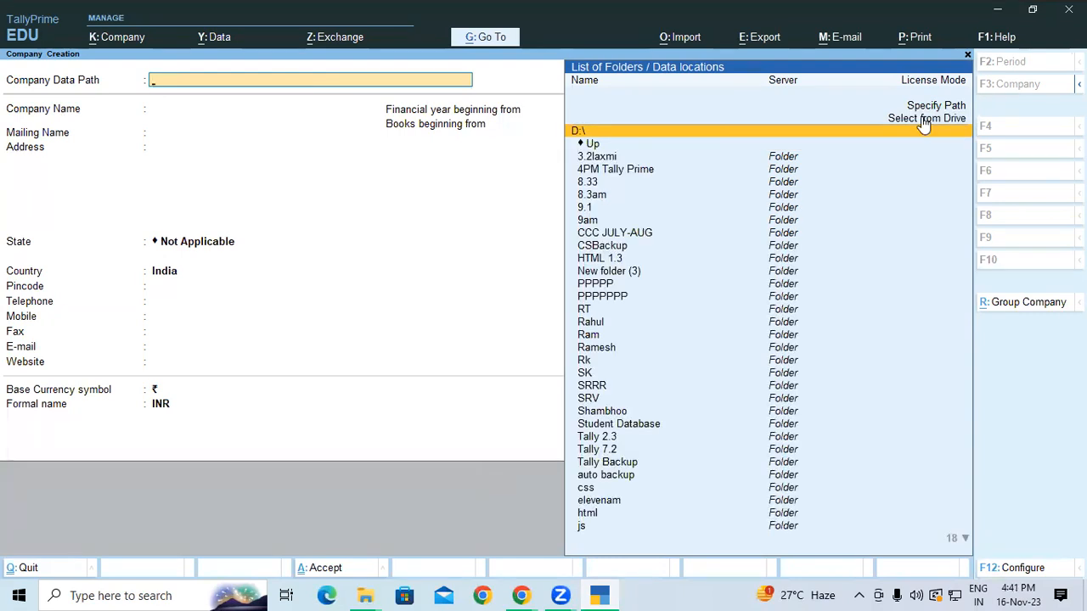
text(4)
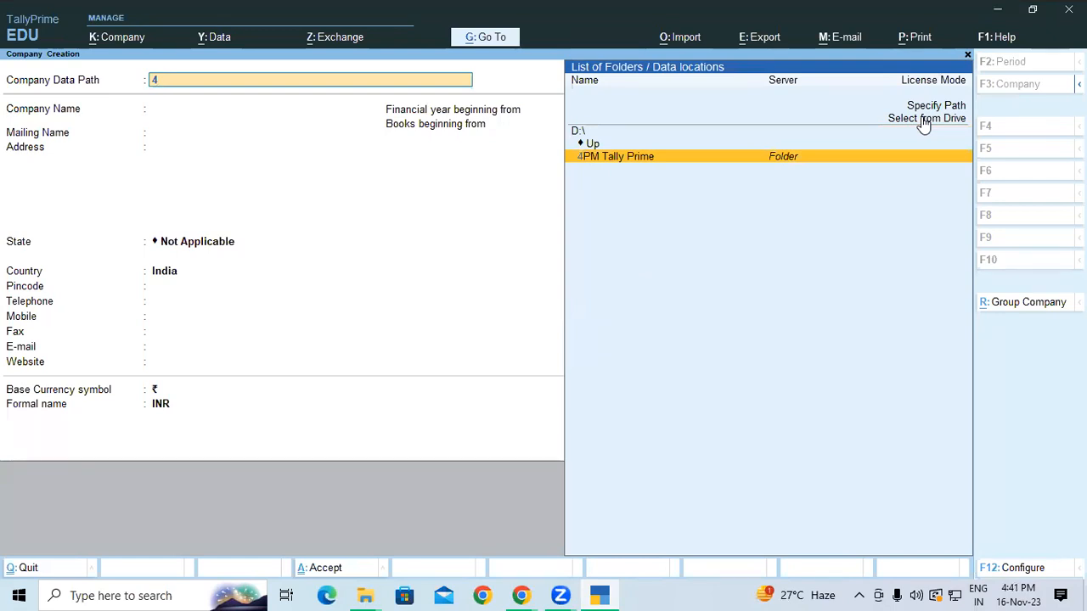
key(Return)
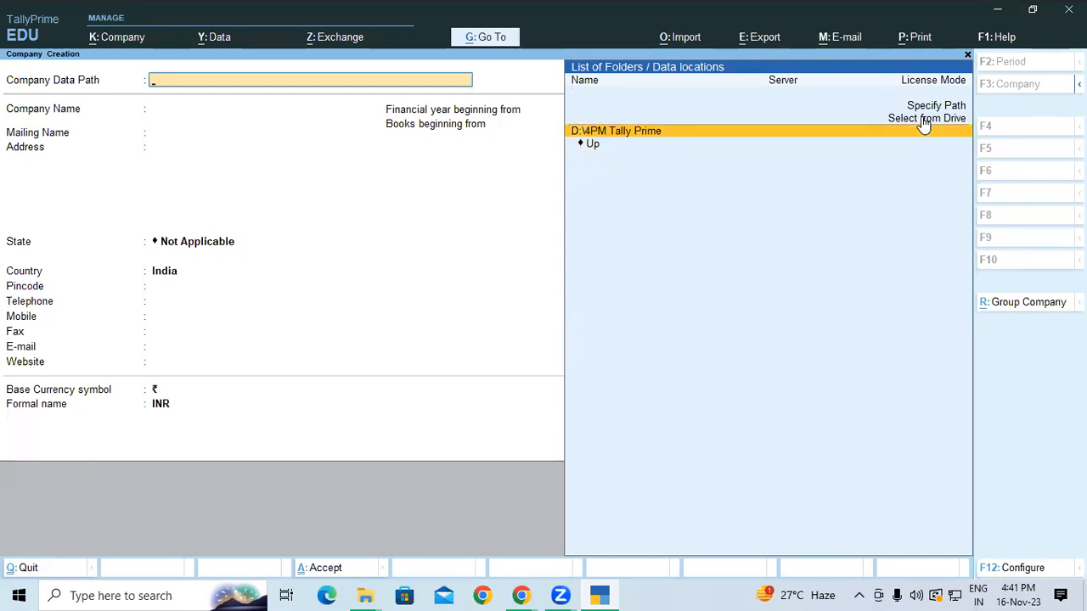
key(Return)
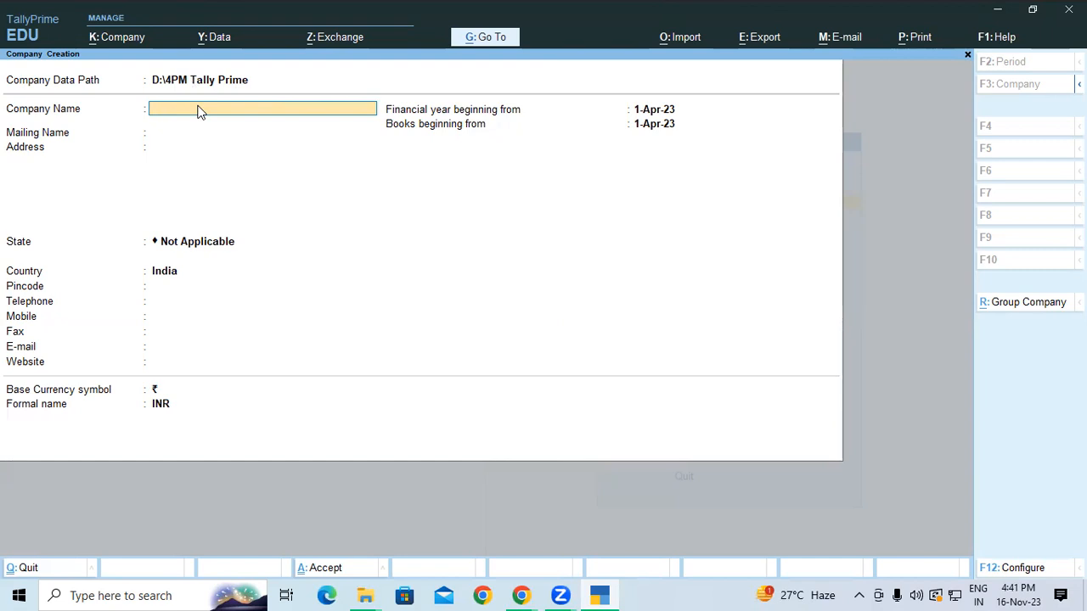
Name the company 'Gayatri Computer Pvt.Ltd' and keep it as the mailing name
text(C)
key(BackSpace)
text(Gaa)
key(BackSpace)
text(yatri Computer Pvt.Ltd)
key(Return)
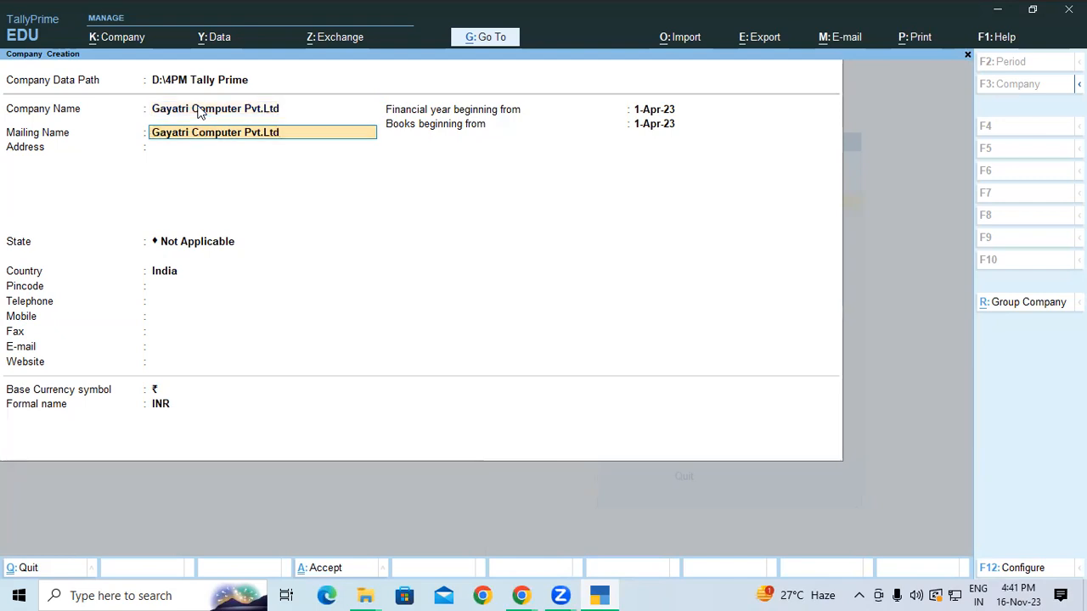
key(Return)
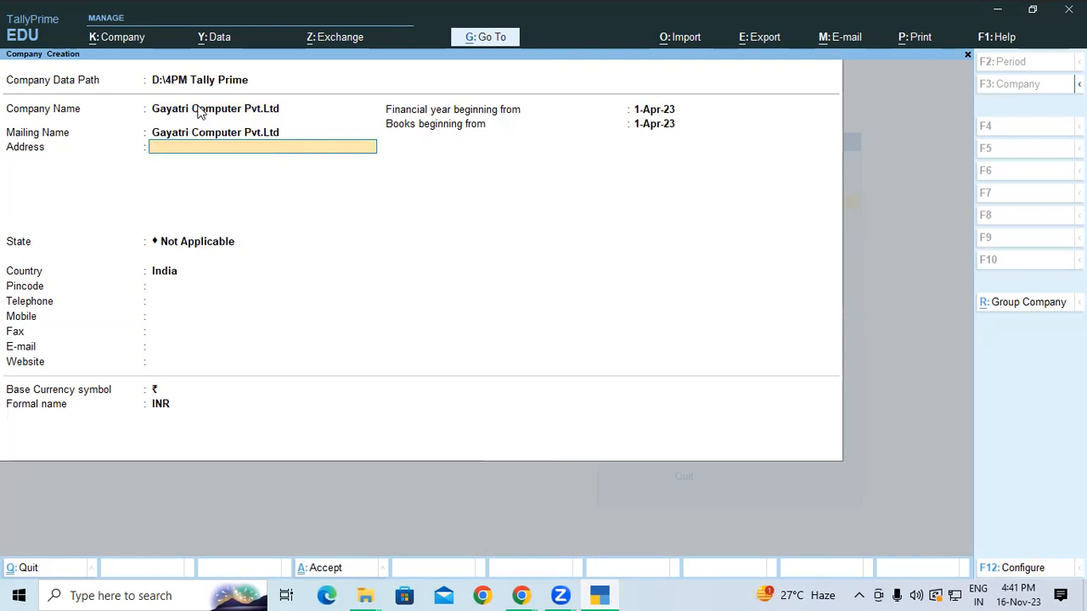
Enter the company's two-line street and town address, then move on to the State field
text(Railway Station Road P)
key(BackSpace)
key(BackSpace)
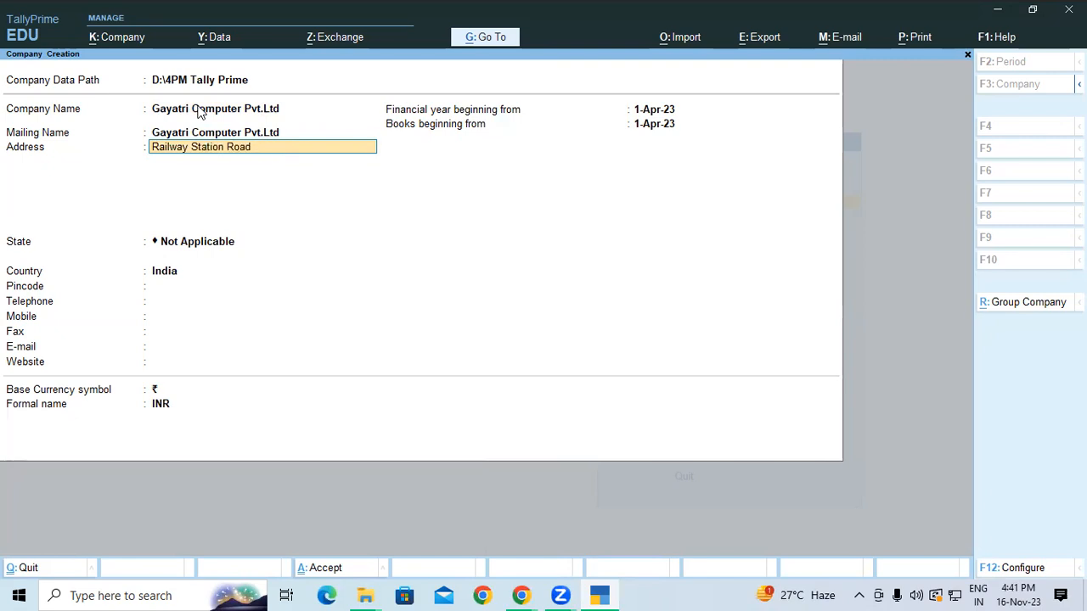
key(Return)
text(Padrauna Kushinga)
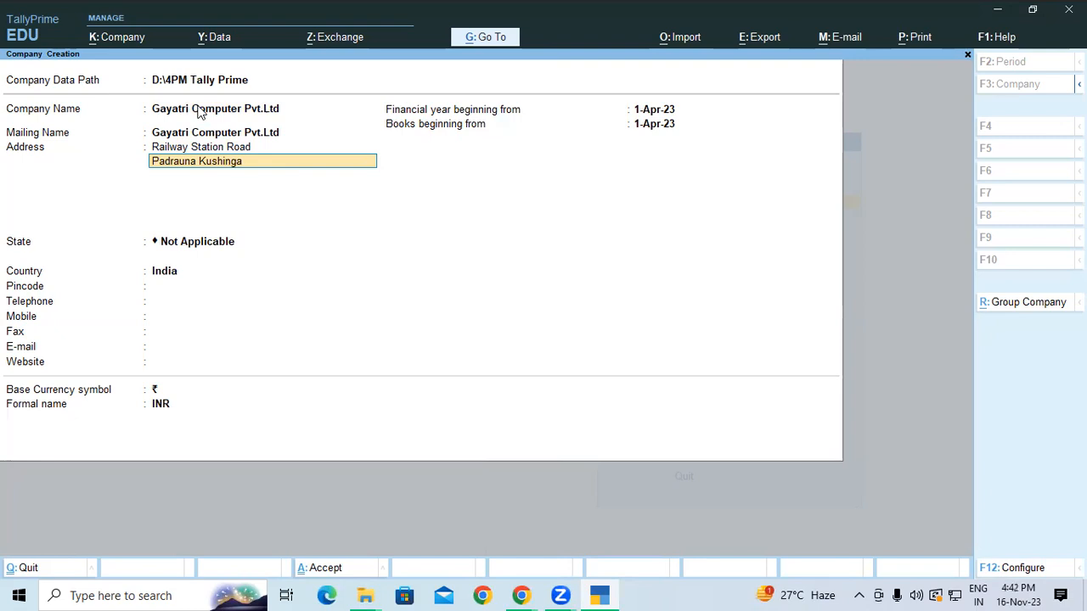
key(BackSpace)
key(BackSpace)
text(agar)
key(Return)
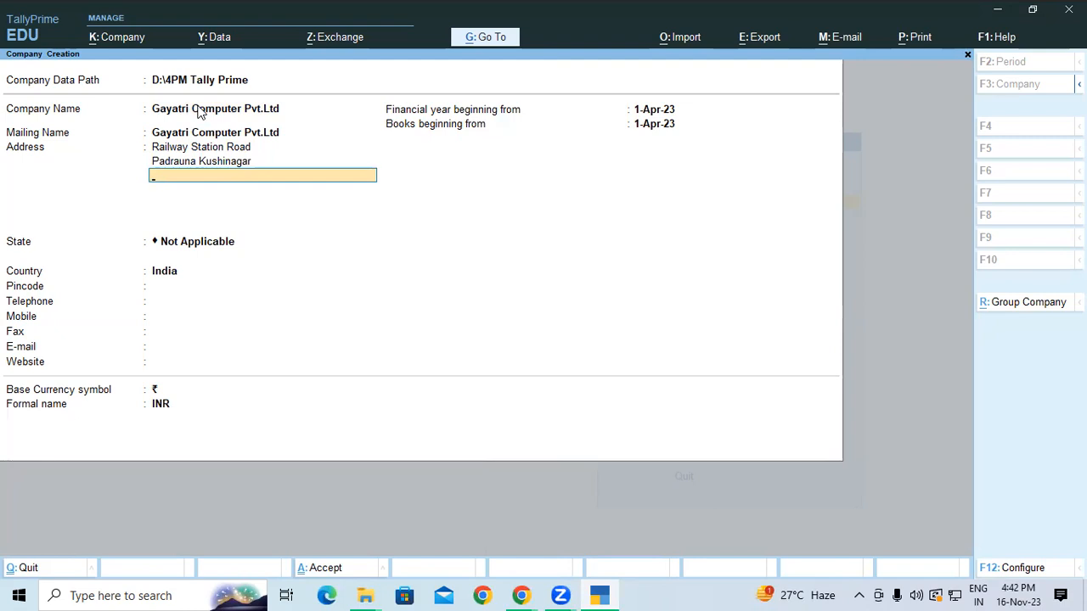
key(Return)
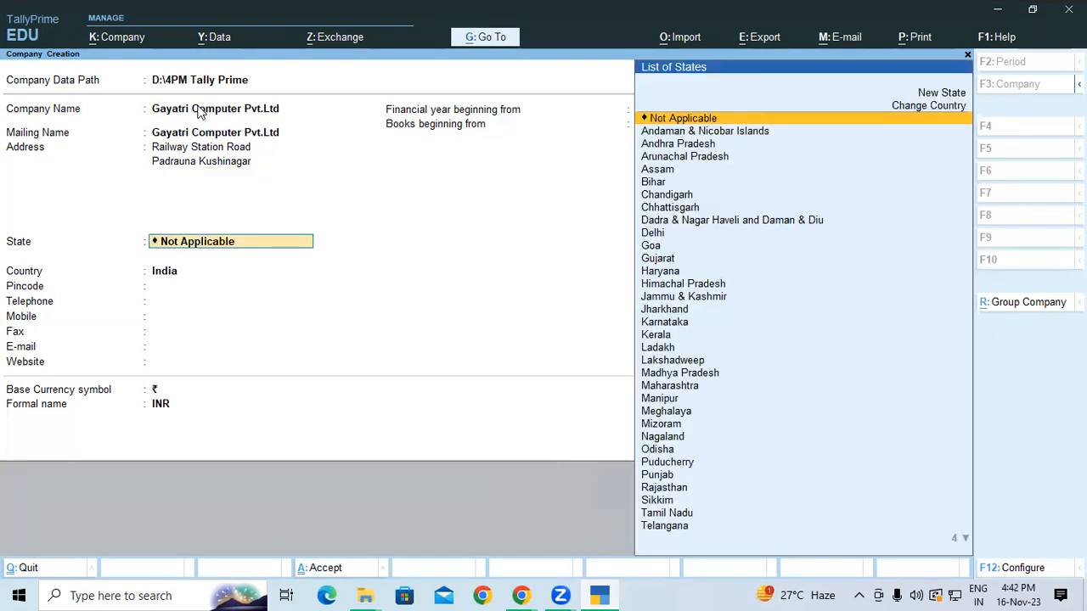
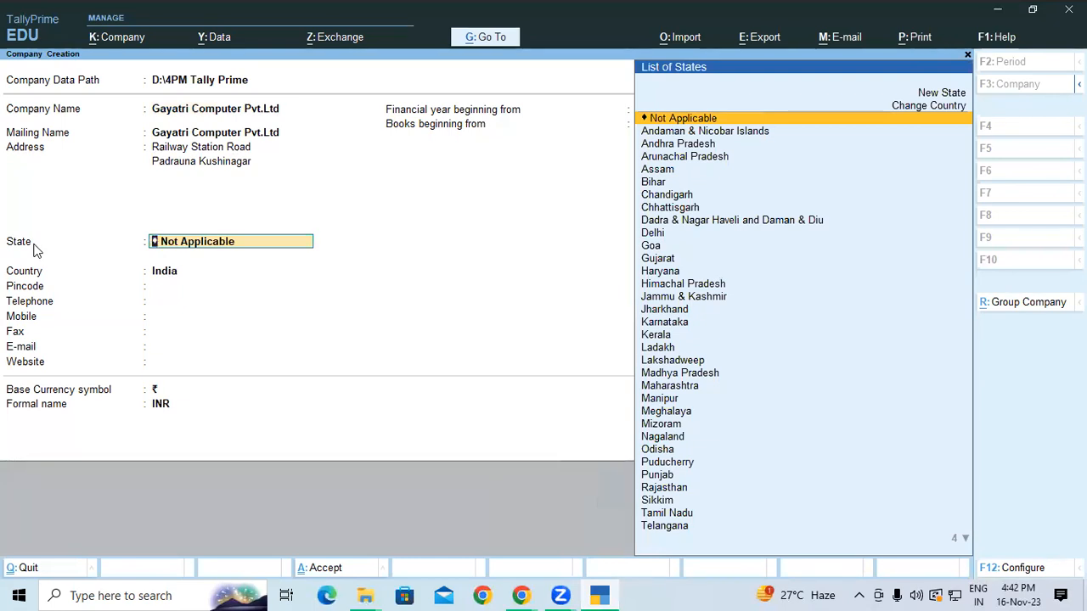
Choose Uttar Pradesh as the company's state, then step back to the Country field
text(U)
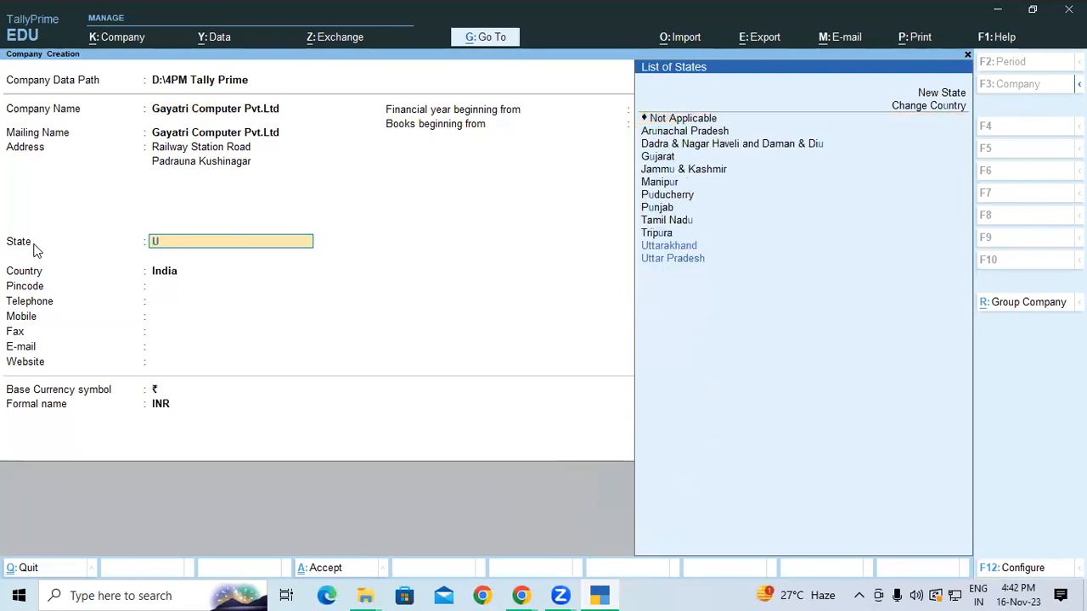
key(Down)
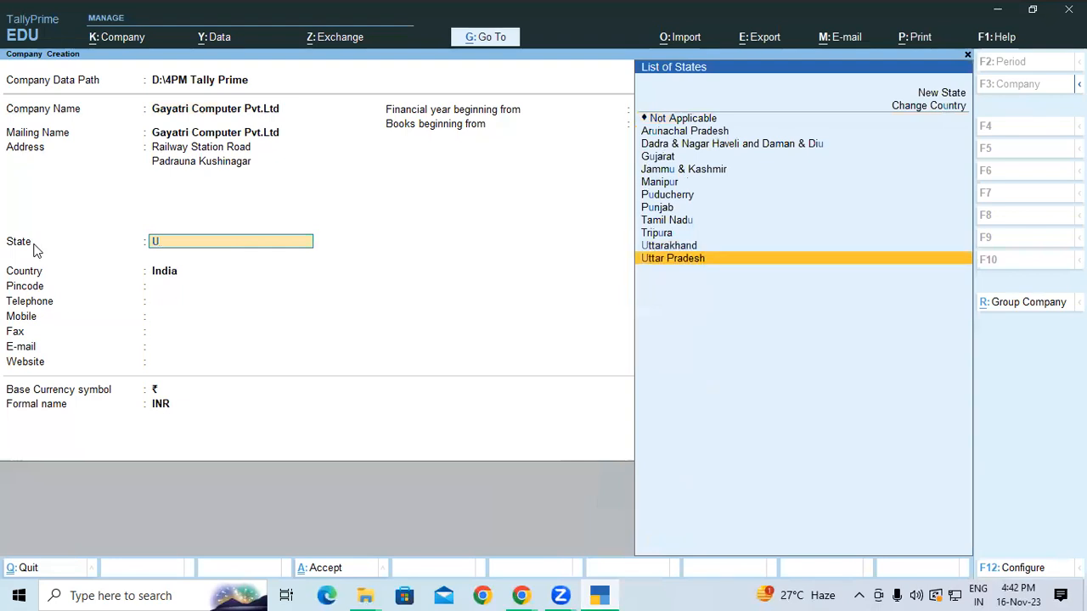
key(Return)
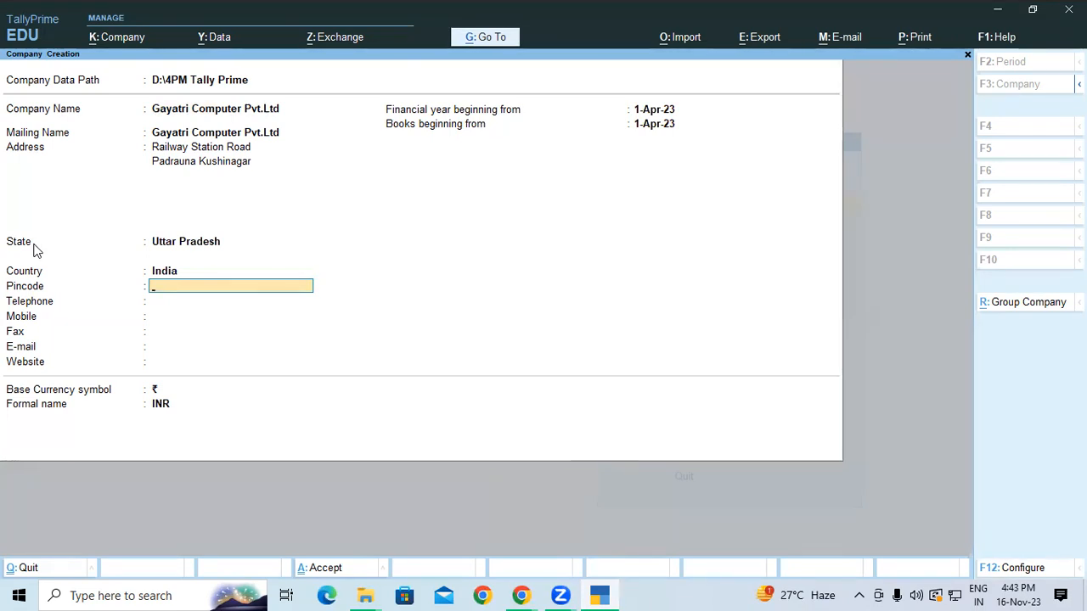
key(BackSpace)
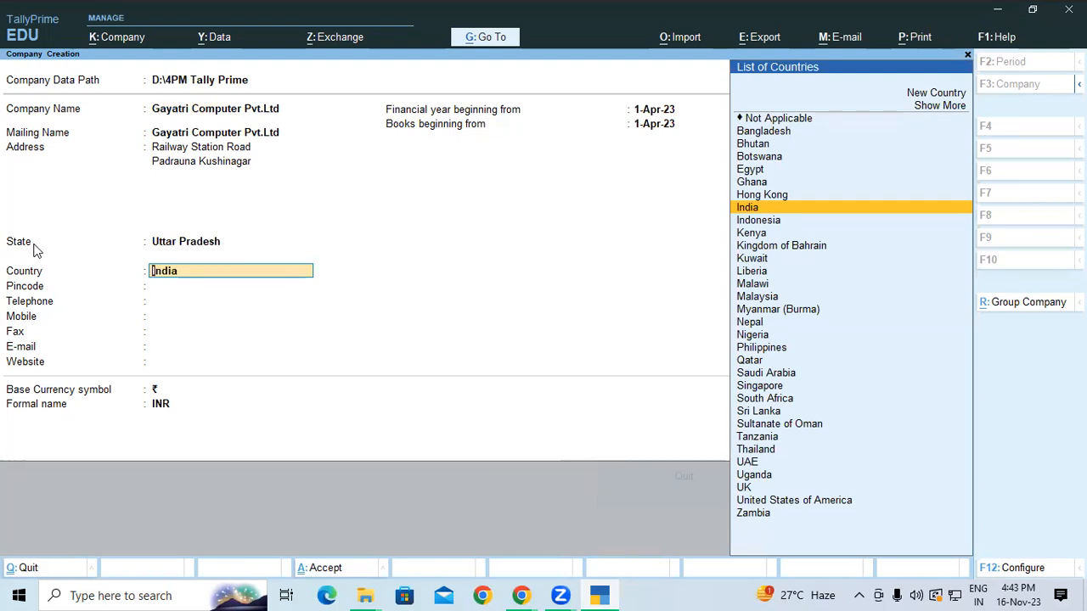
Change the country to United States of America, which switches the currency to Dollar
text(I)
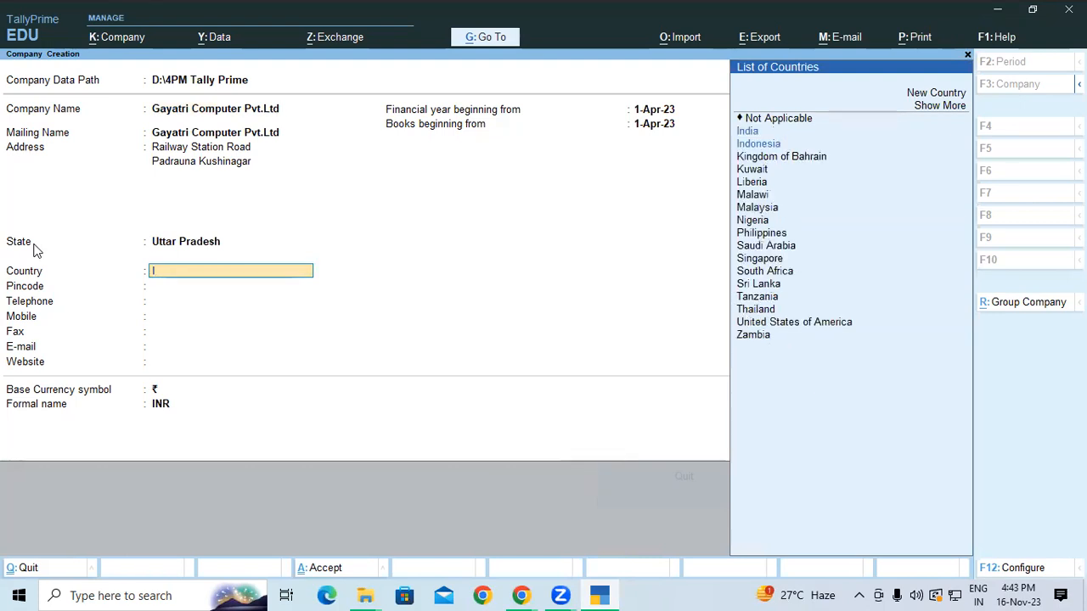
text(u)
key(BackSpace)
key(BackSpace)
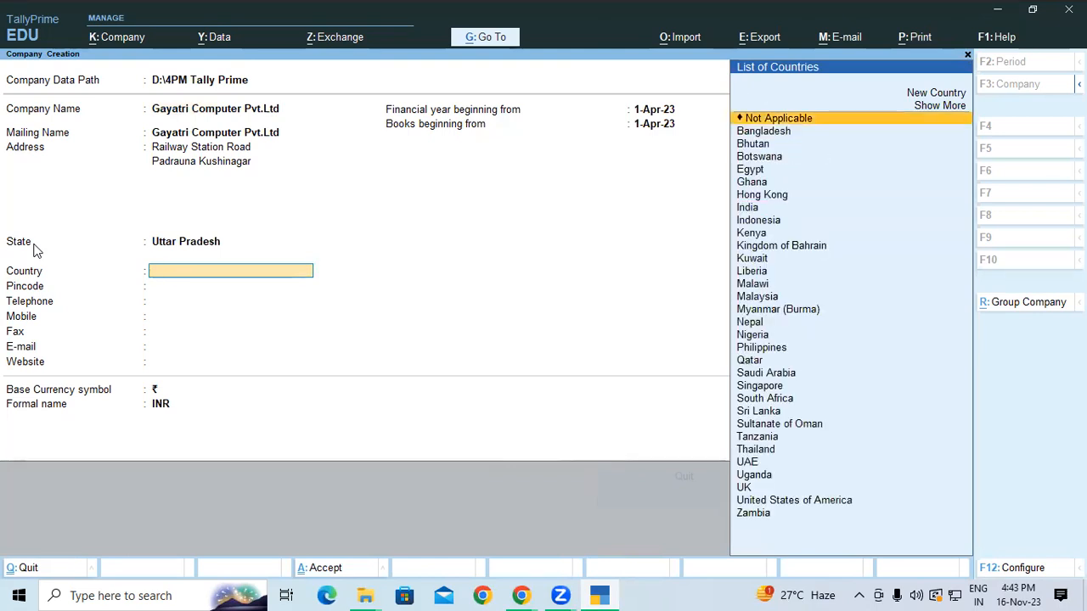
key(BackSpace)
text(U)
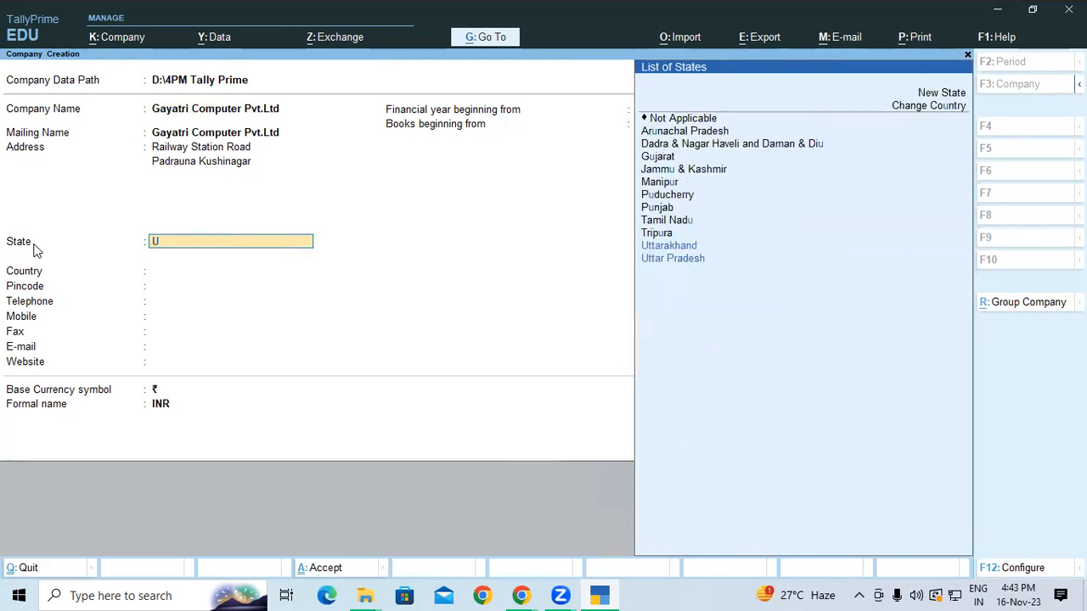
text(ni)
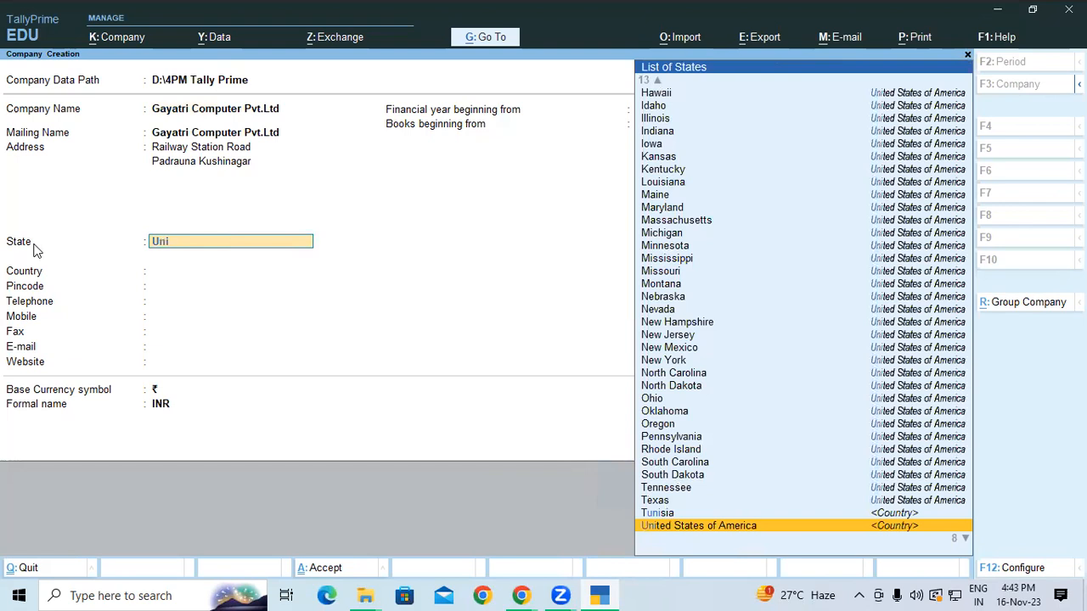
key(Return)
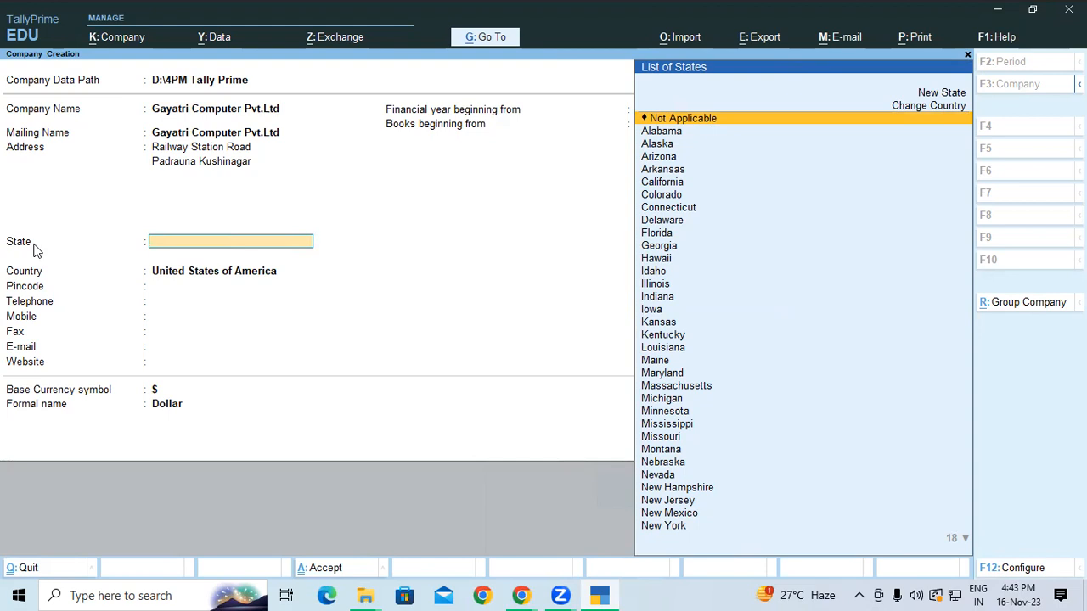
Pick New York as the state, then go back to the Country field
text(Ne)
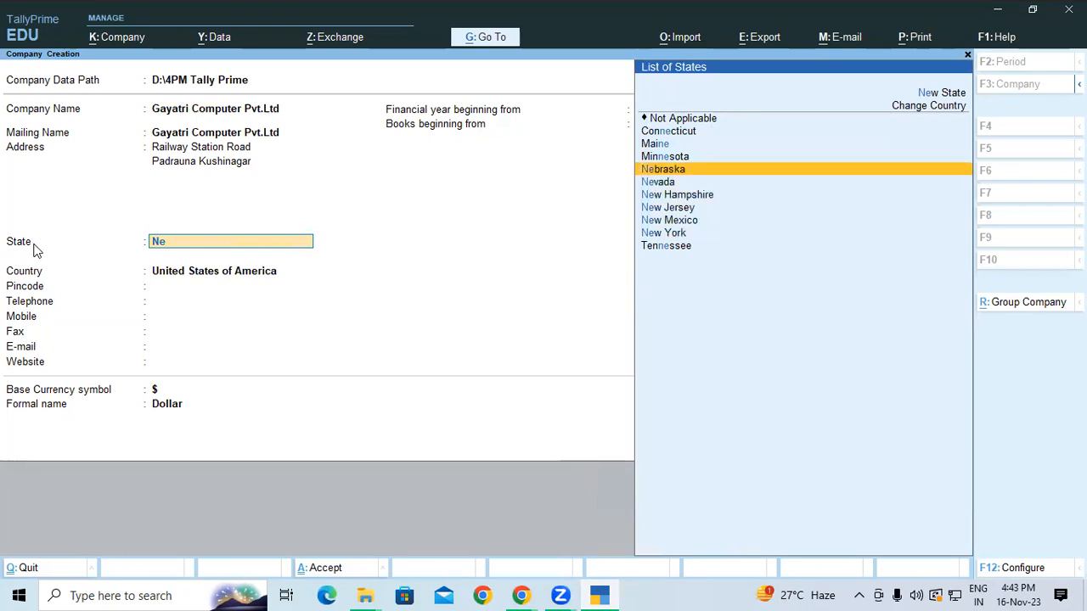
key(Down)
key(Down)
key(Down)
key(Down)
key(Down)
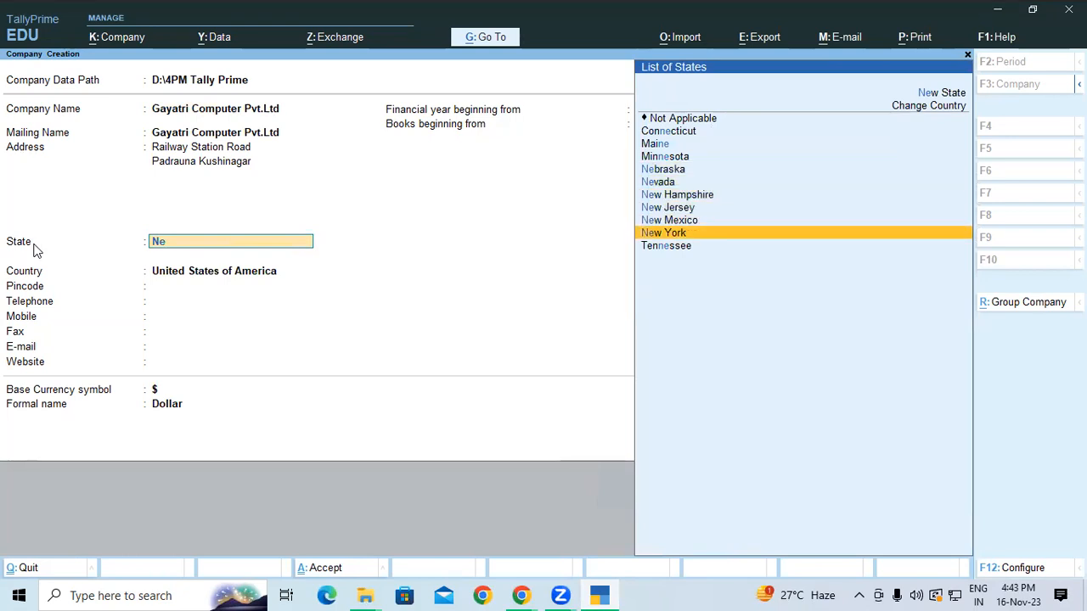
key(Return)
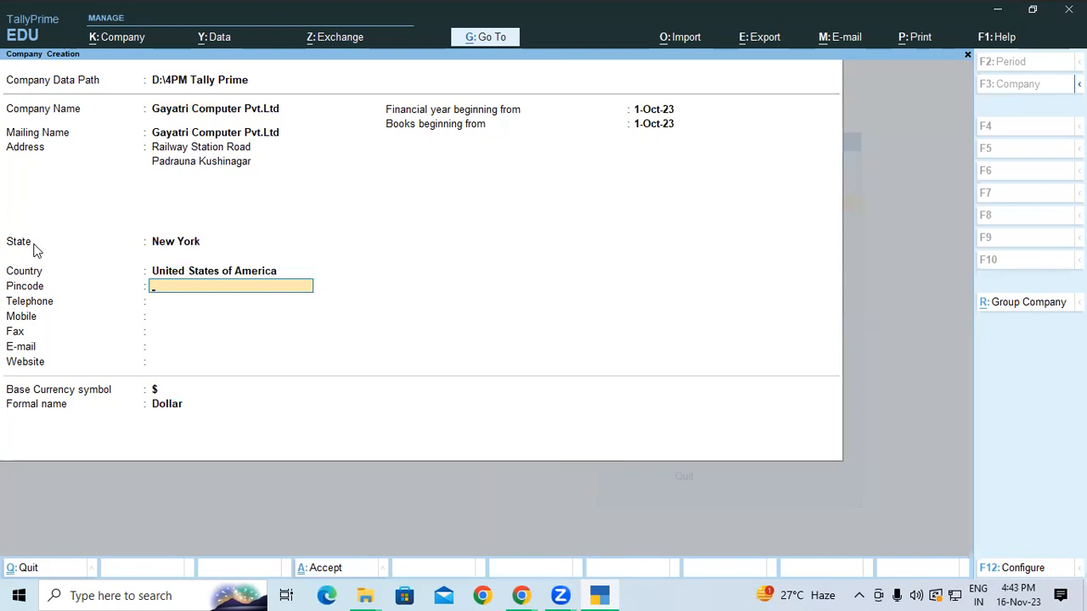
key(BackSpace)
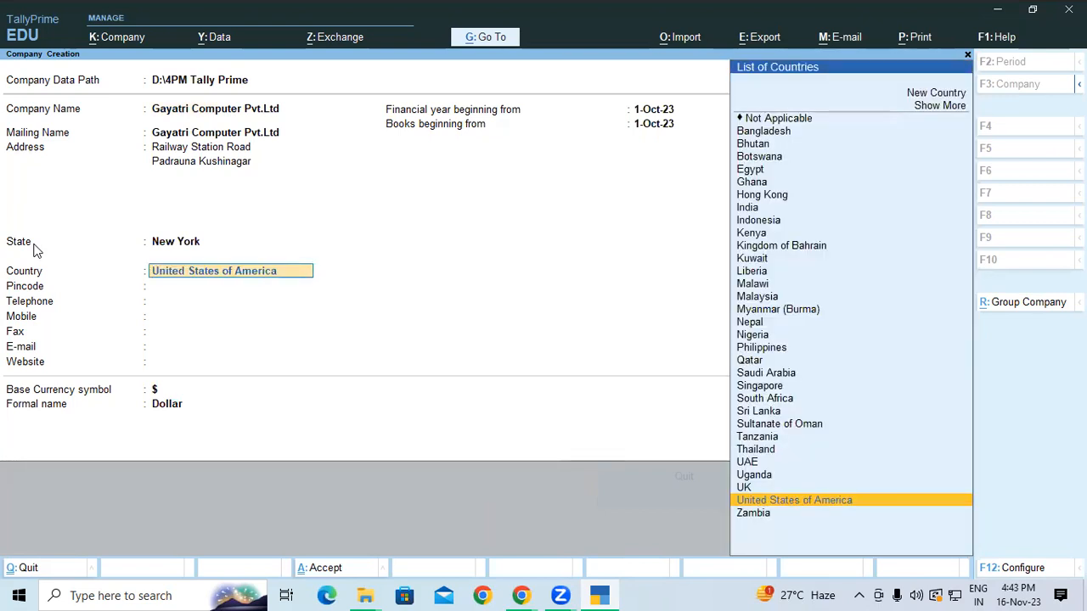
Reset the country to India from the List of Countries, restoring INR currency
text(Inf)
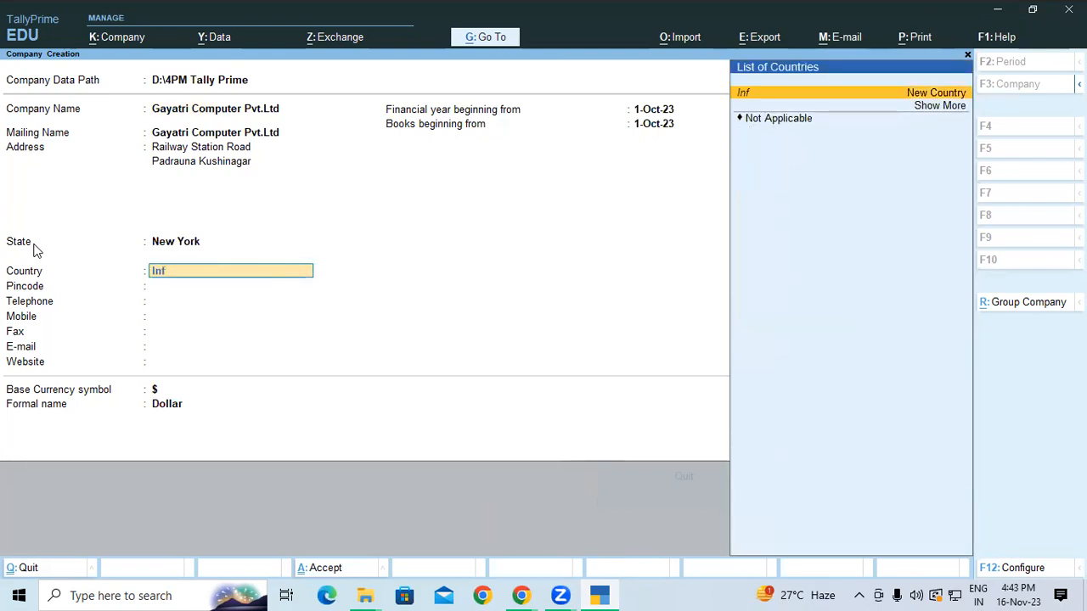
key(BackSpace)
key(BackSpace)
key(BackSpace)
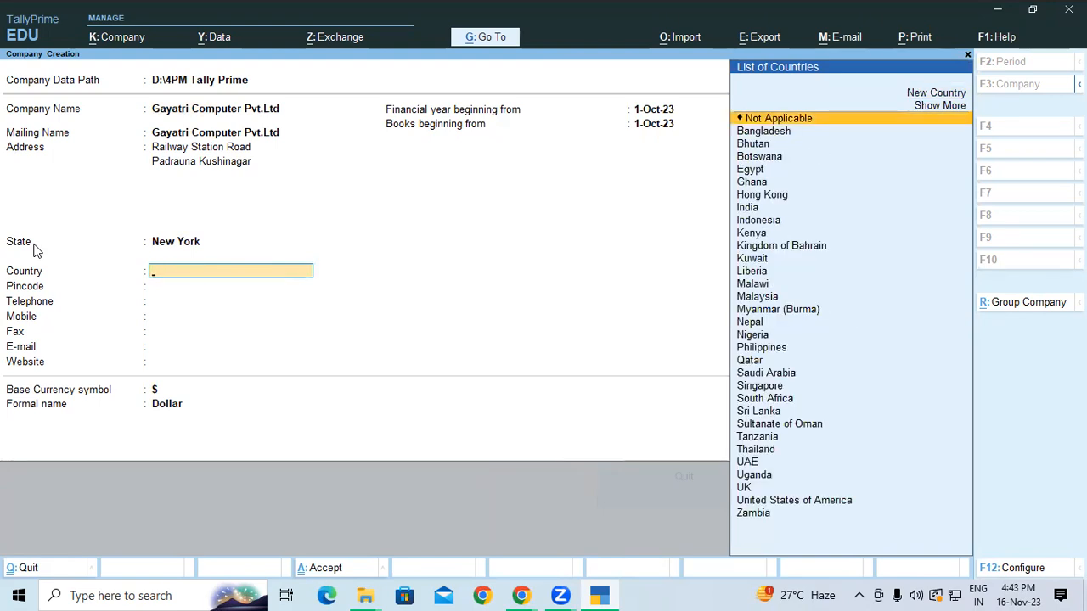
text(I)
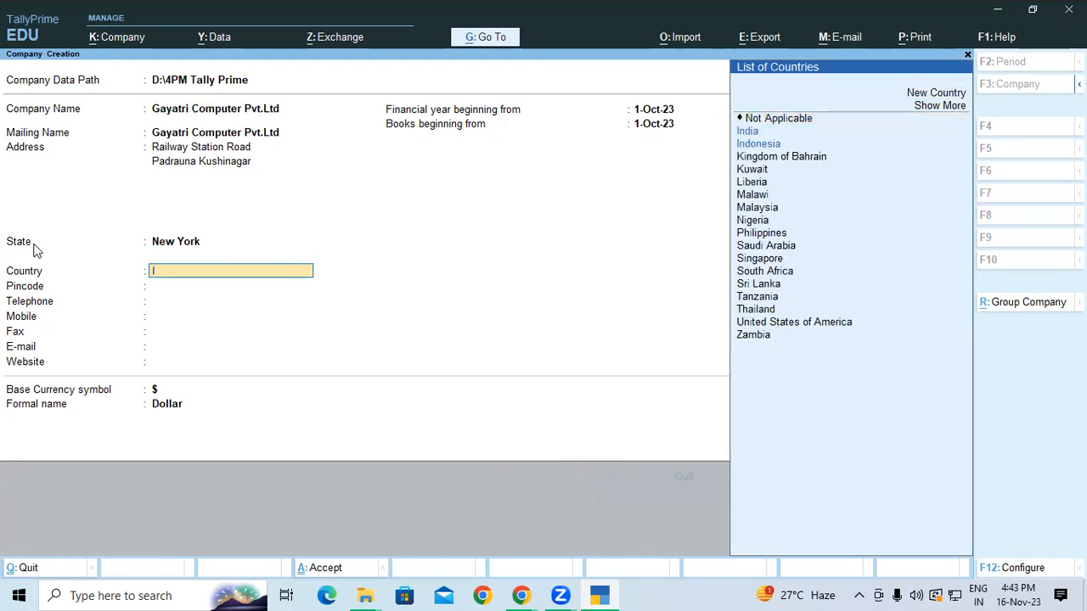
key(Return)
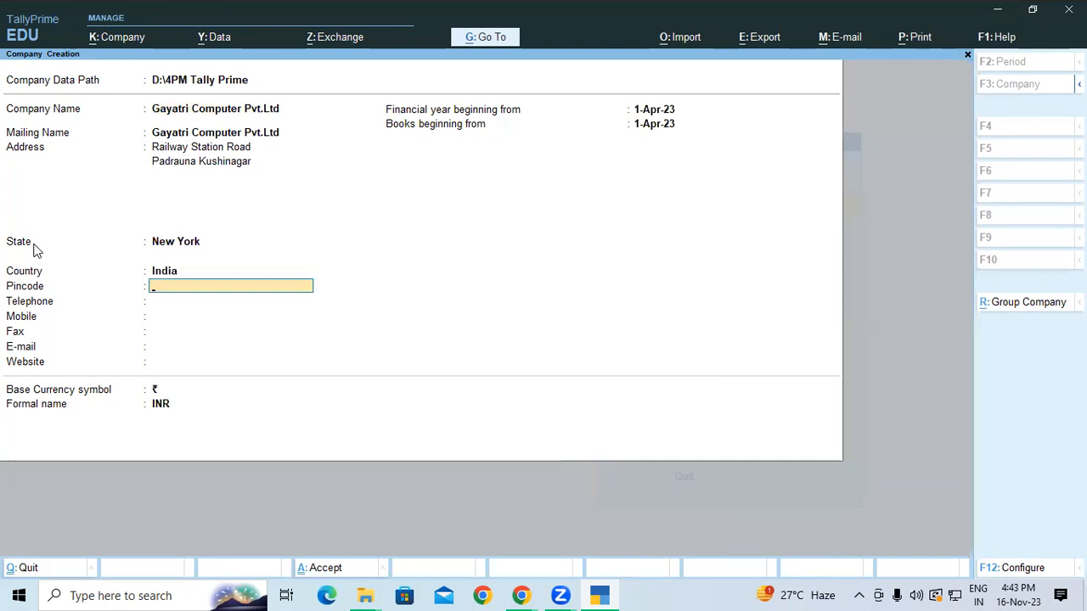
Re-enter Uttar Pradesh as the company's state
key(BackSpace)
key(BackSpace)
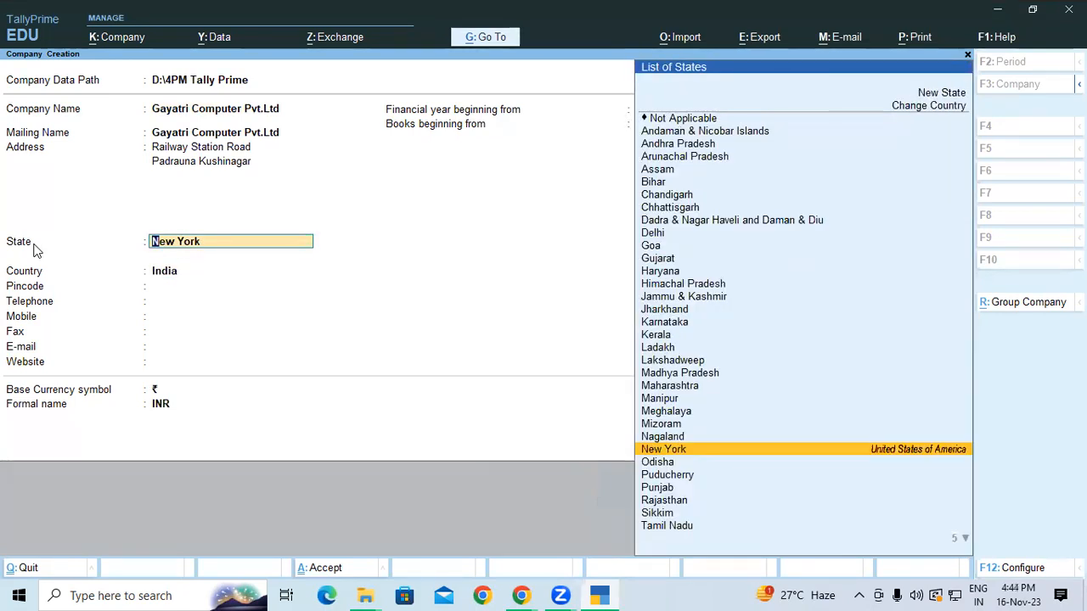
text(Uu)
key(BackSpace)
key(BackSpace)
text(Uy)
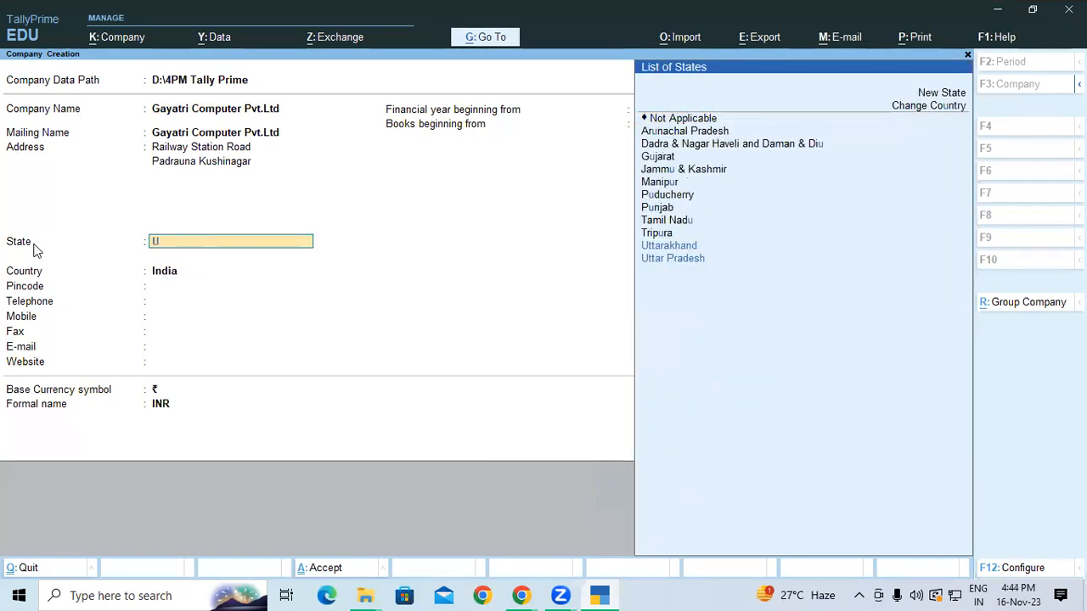
key(BackSpace)
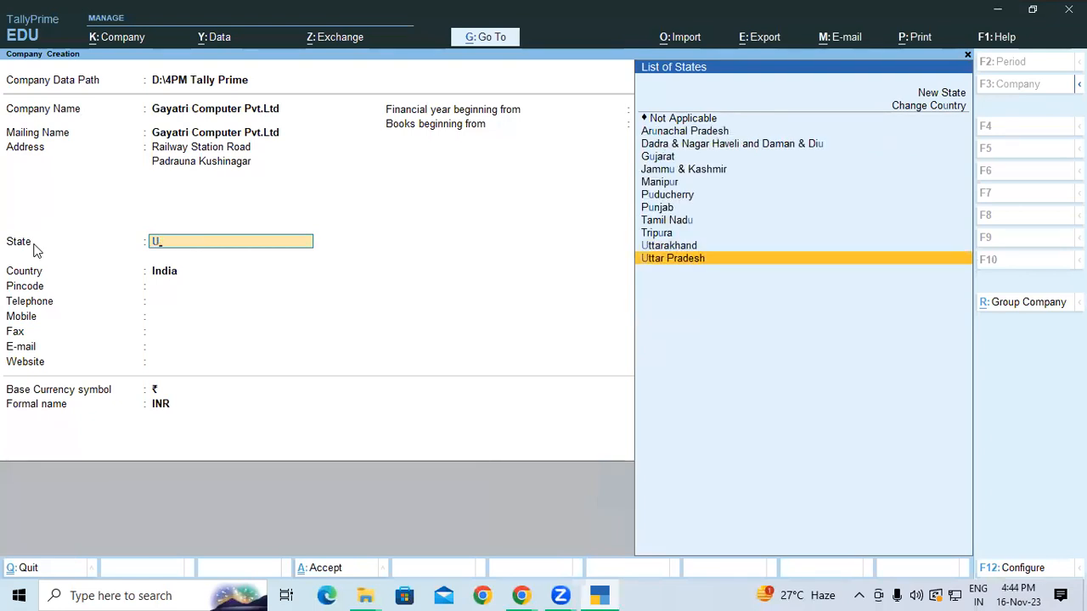
key(Return)
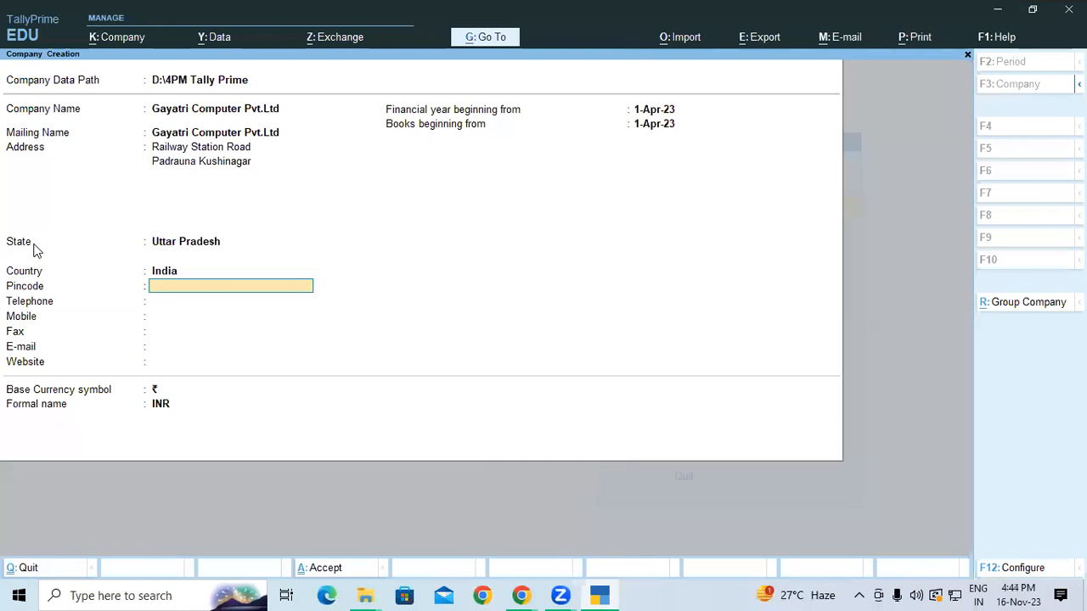
Enter the company's pincode and move on to Telephone
text(274304)
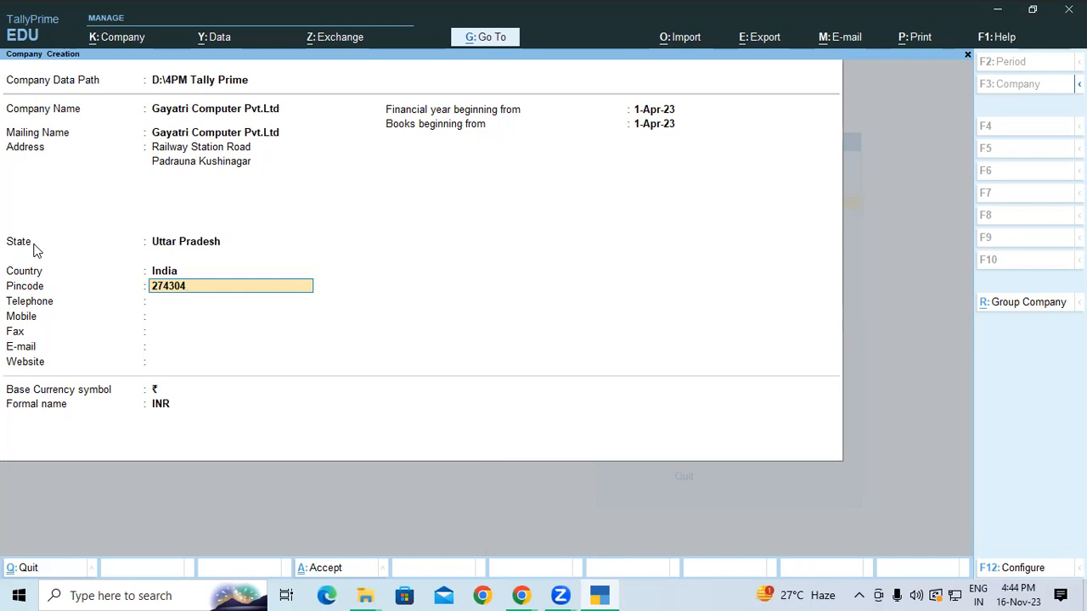
key(Return)
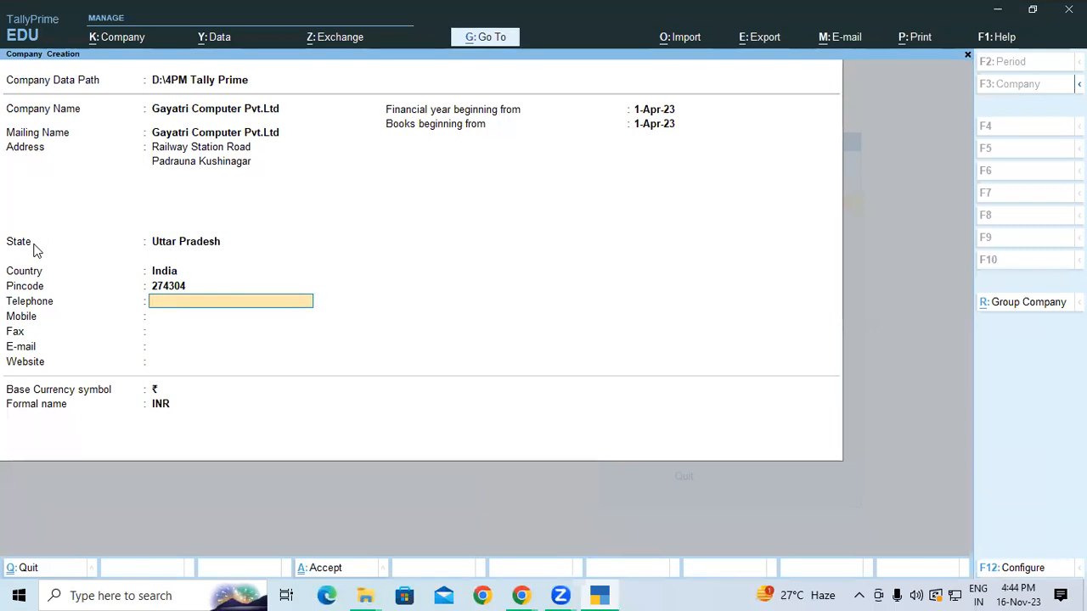
Skip Telephone and enter the company's mobile number
key(Return)
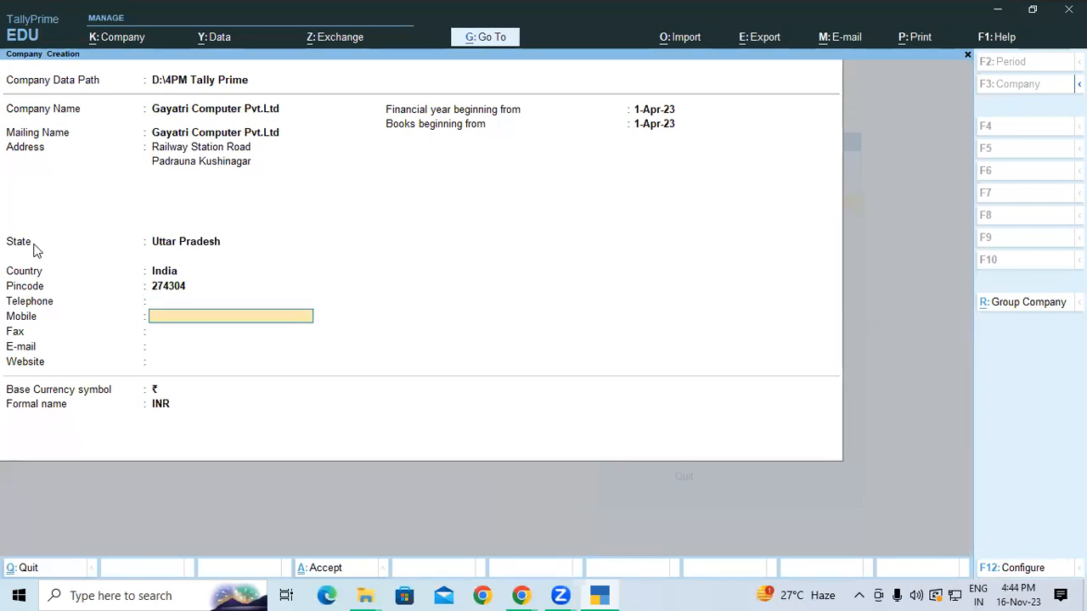
key(Return)
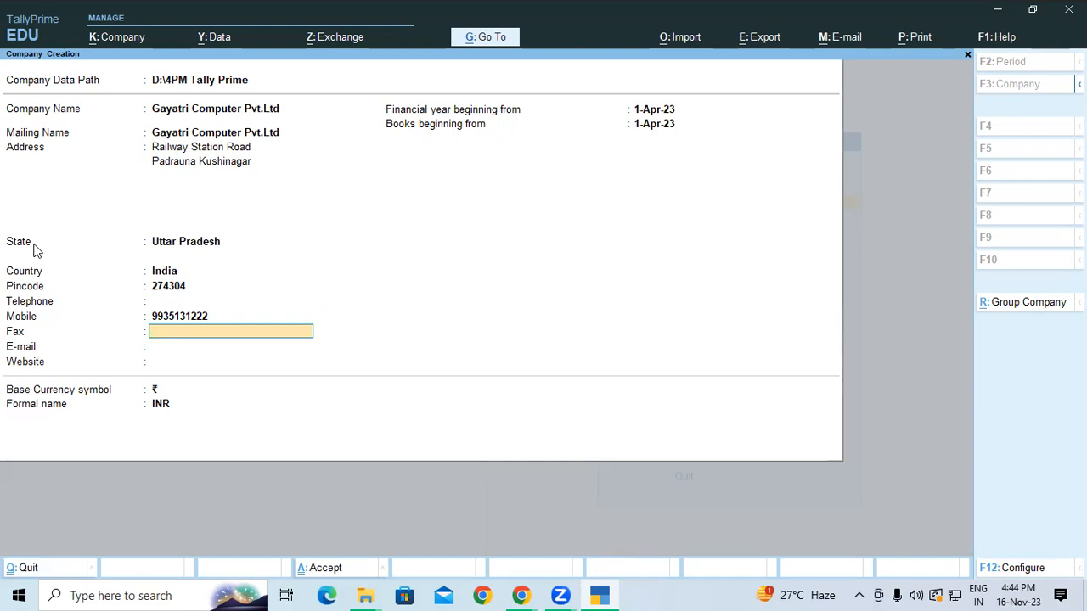
Skip Fax and fill in the company's e-mail address
key(Return)
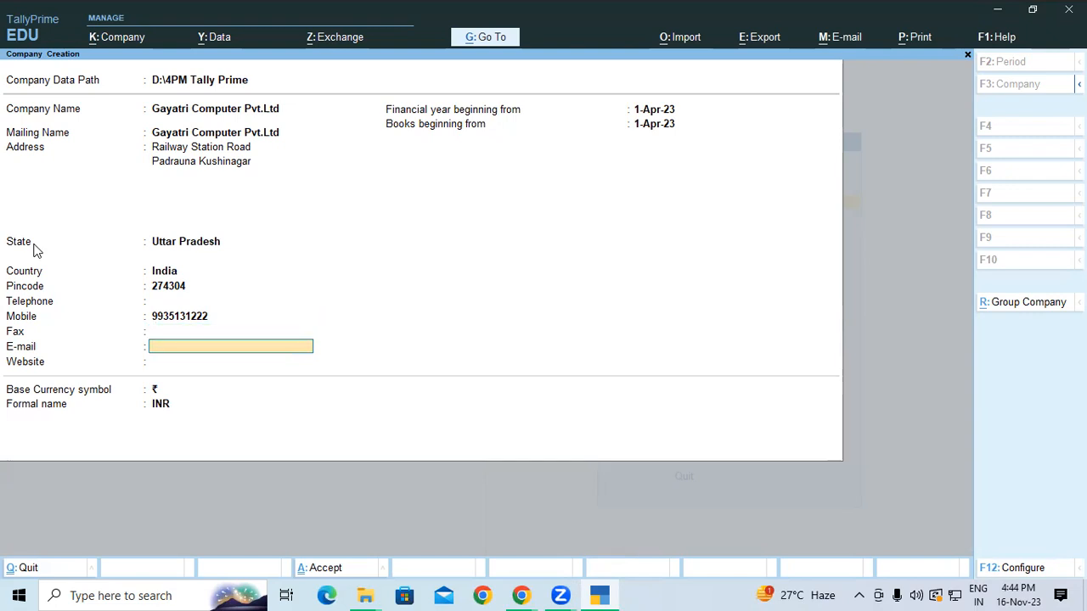
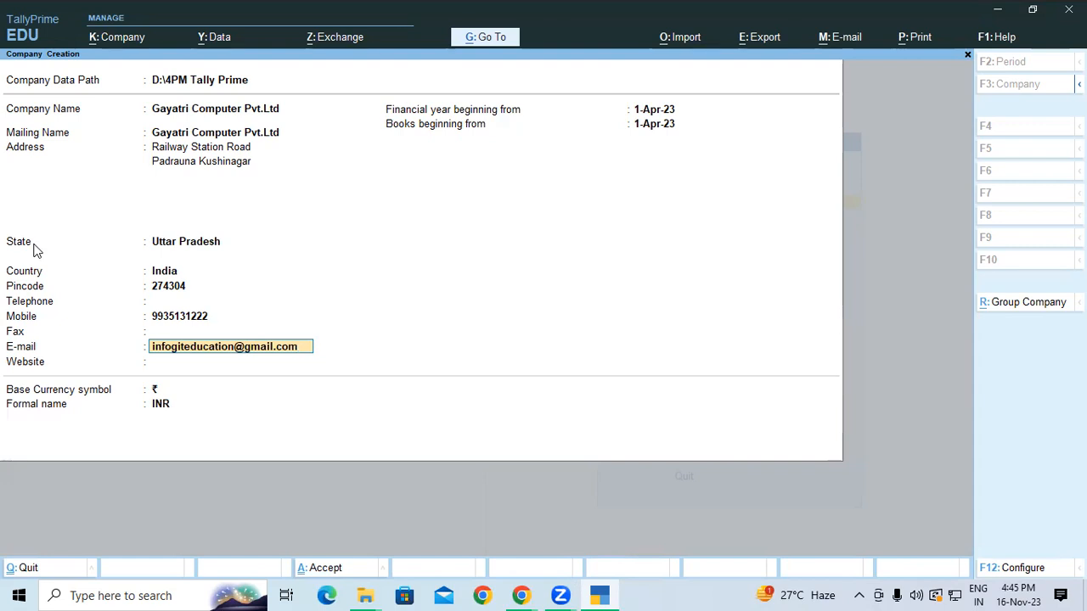
key(Return)
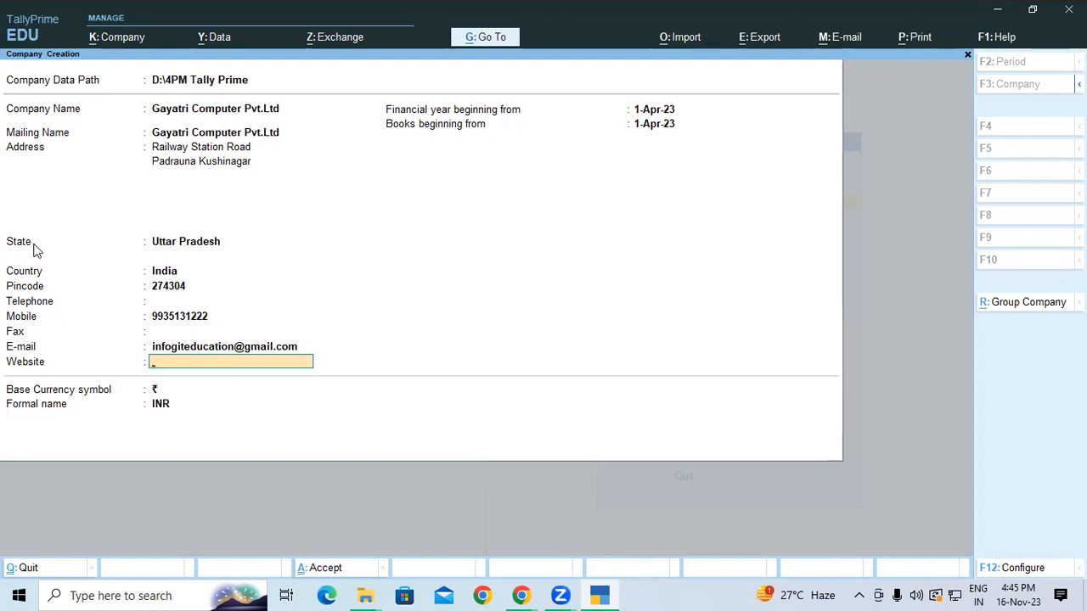
text(www)
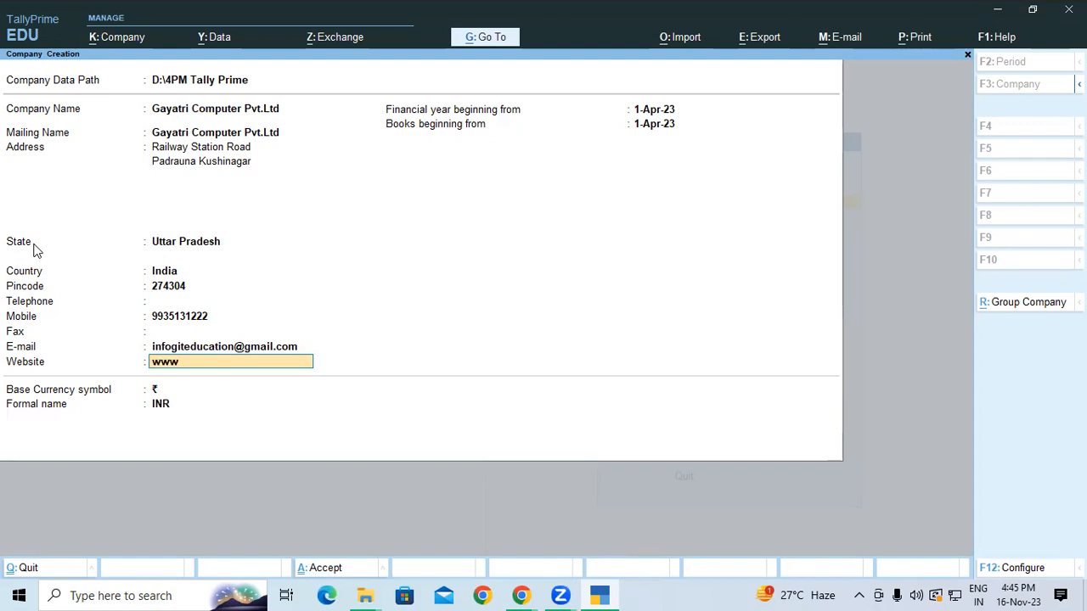
text(.giteducation.com)
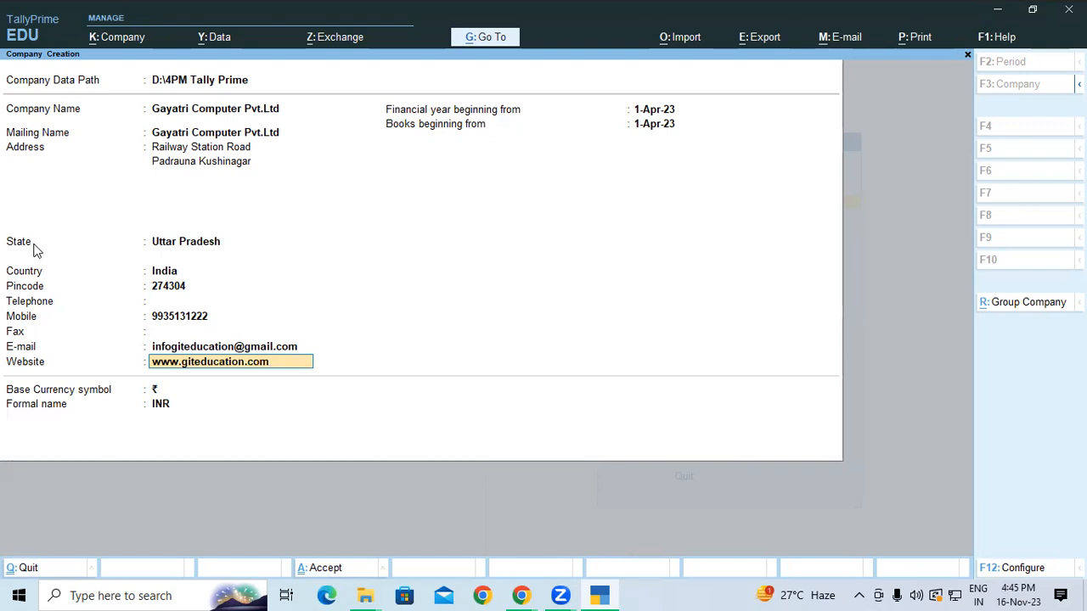
key(Return)
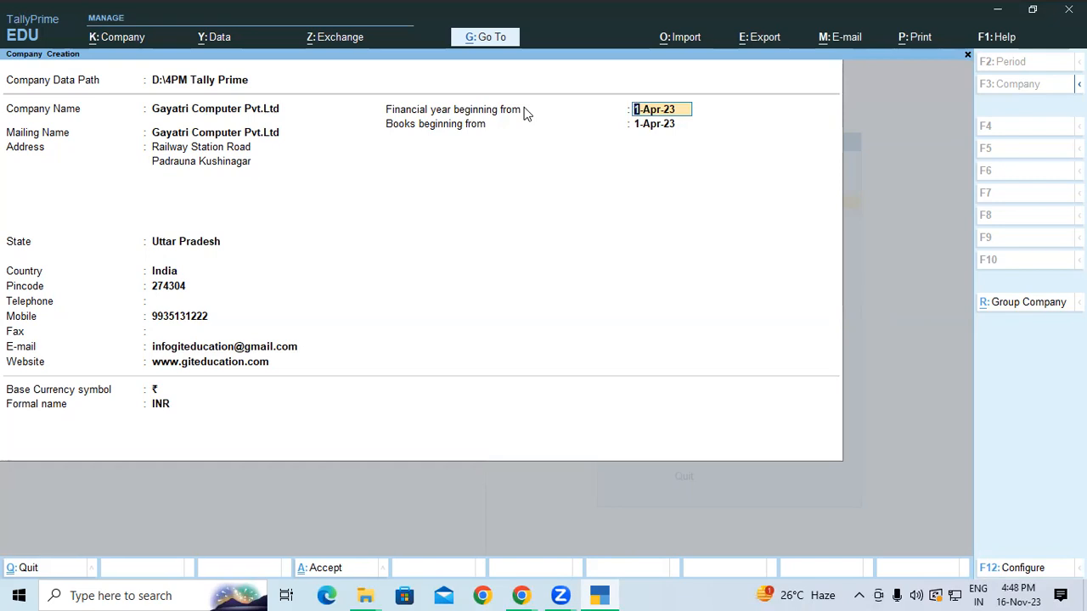
Keep 1-Apr-23 as the financial year and books start date
key(Return)
key(Return)
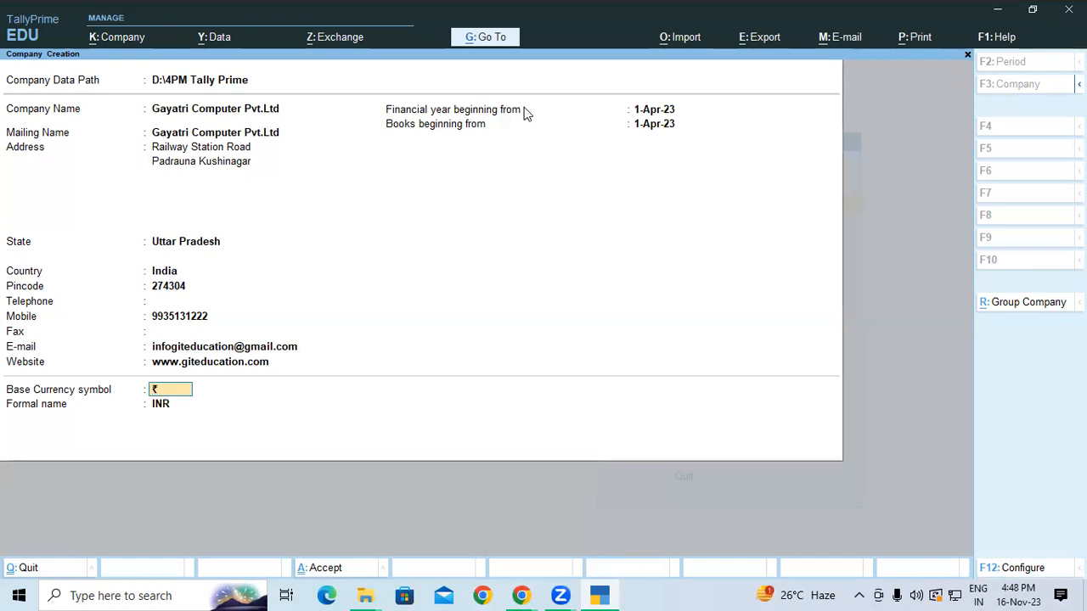
Accept ₹ and INR as the base currency to reach the Accept prompt
key(Return)
key(Return)
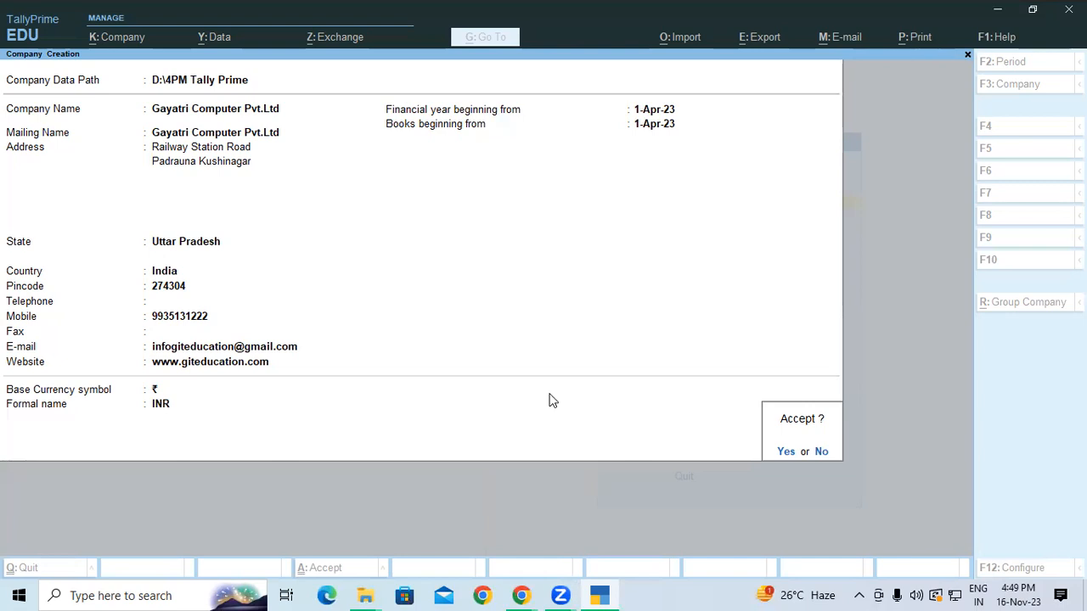
Confirm the Accept prompt to create Gayatri Computer Pvt.Ltd
key(Return)
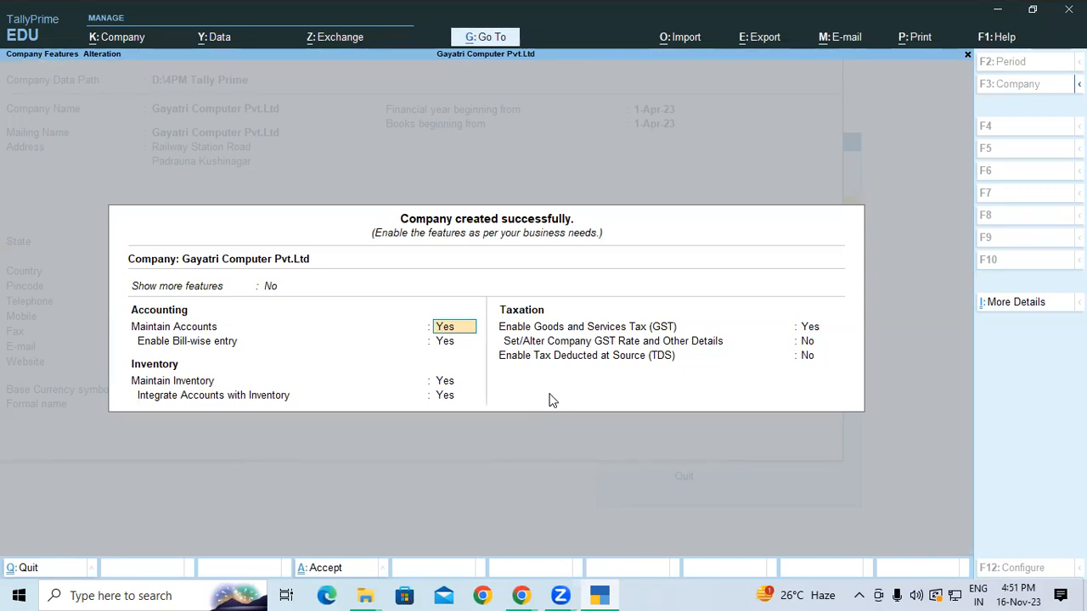
Keep the bill-wise entry and inventory settings, with GST set to Yes so GST Details opens
key(Return)
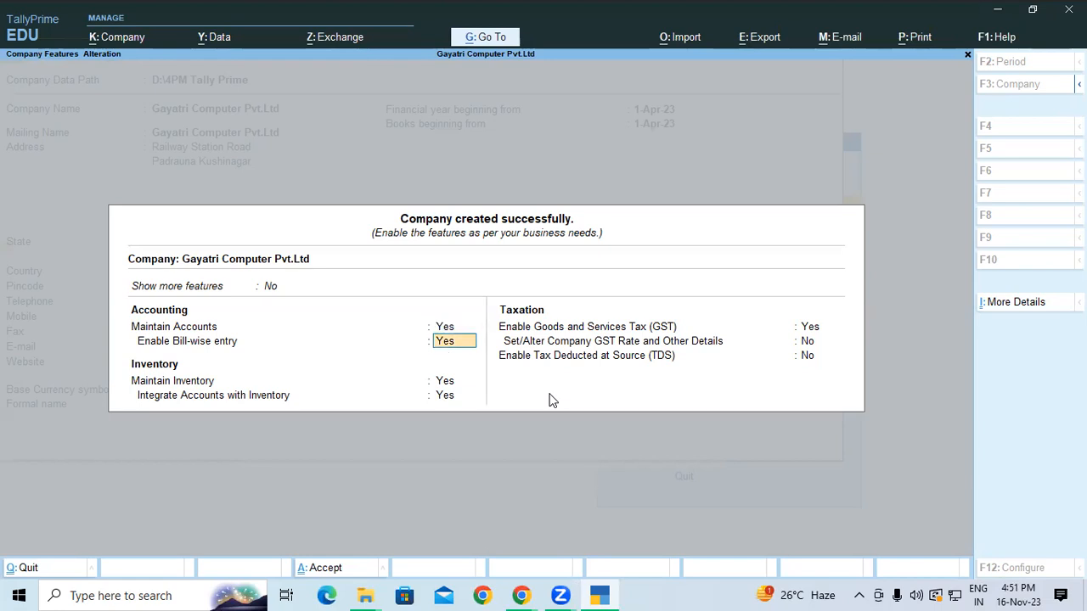
key(Return)
key(Return)
key(Return)
key(Return)
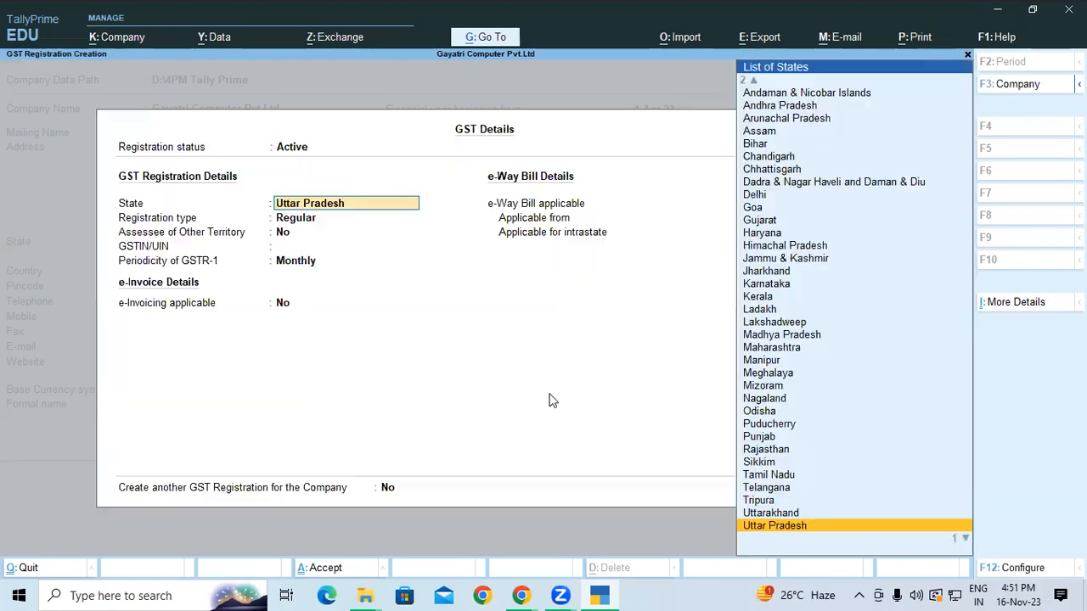
Save Uttar Pradesh GST registration with e-Way Bill from 1-Apr-23 and e-invoicing off
key(Return)
key(Return)
key(Return)
key(Return)
key(Return)
key(Return)
key(Return)
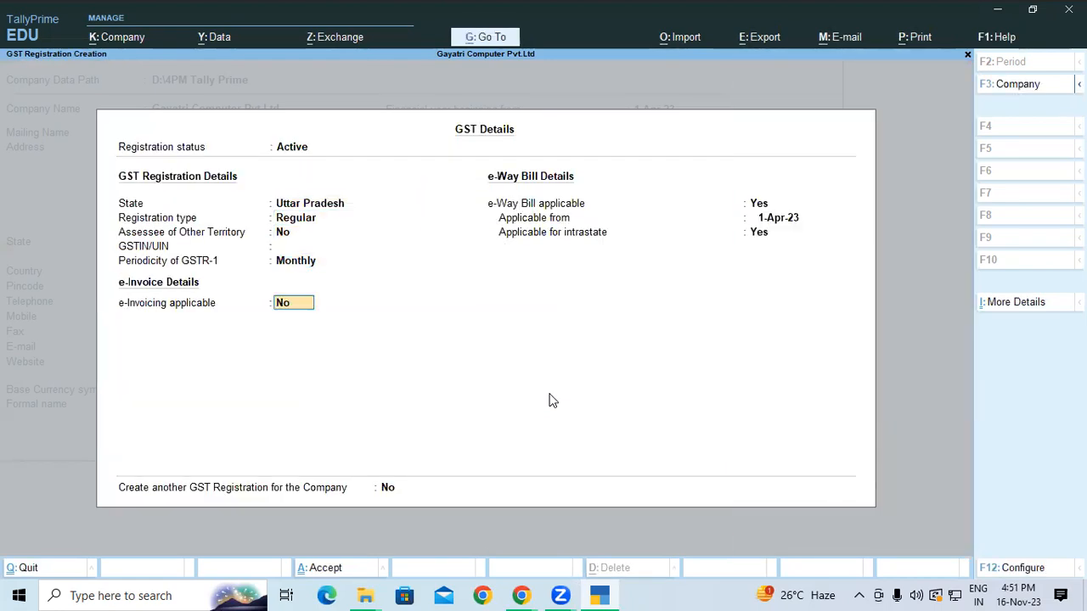
key(Return)
key(Return)
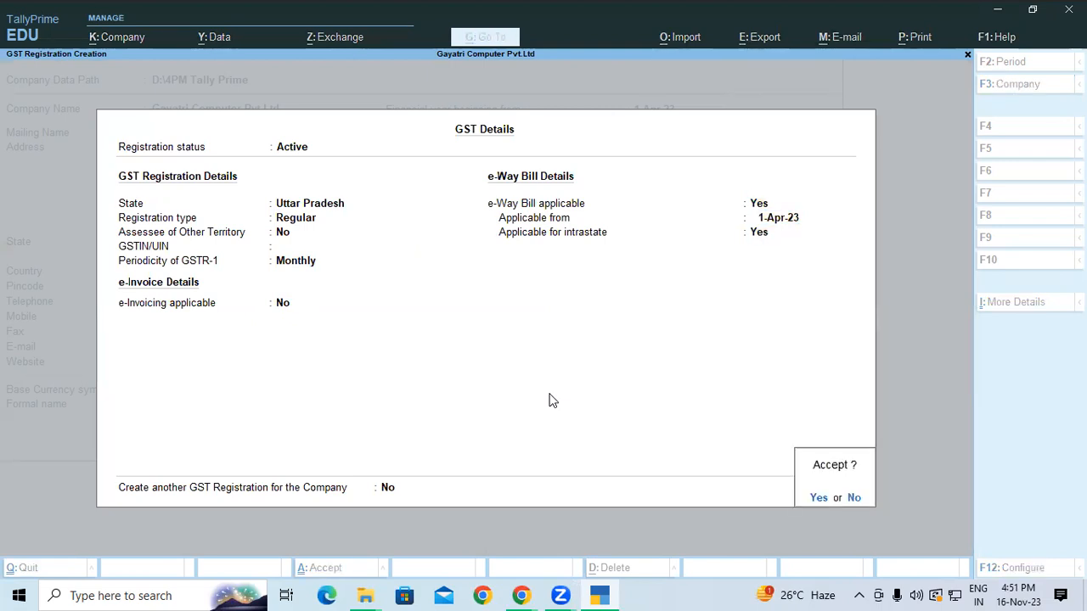
key(Return)
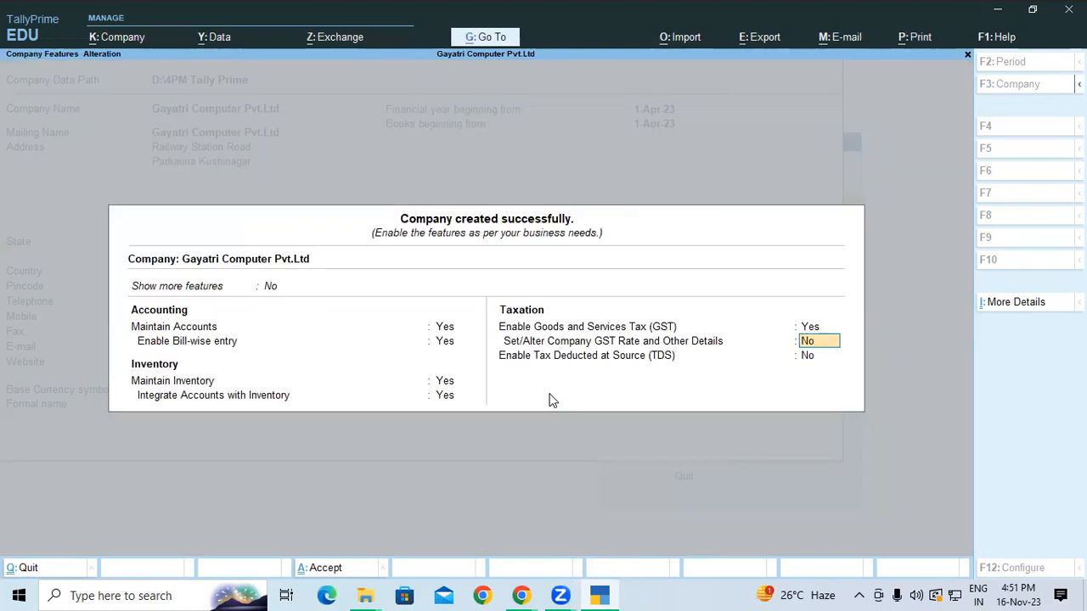
key(Return)
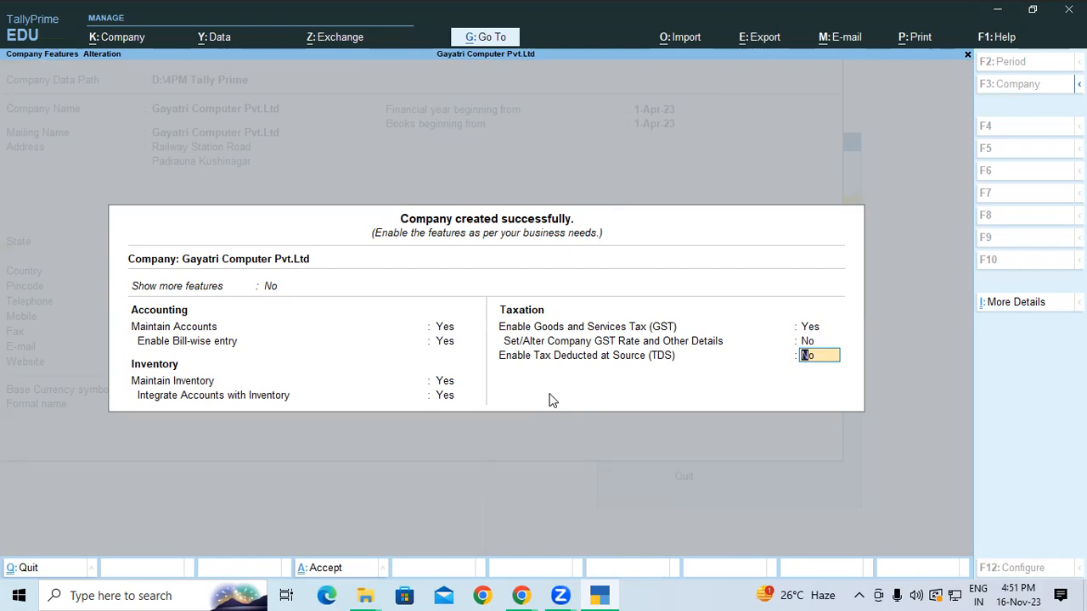
Leave TDS at No and accept the features, reaching Gateway of Tally for 1-Apr-23 to 31-Mar-24
key(Return)
key(Return)
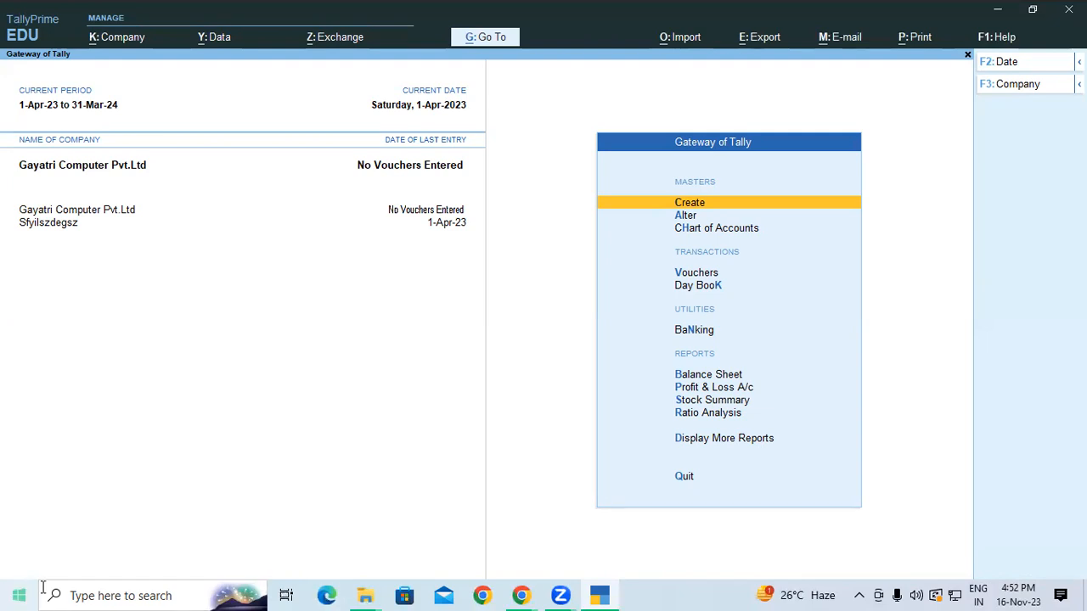
key(Return)
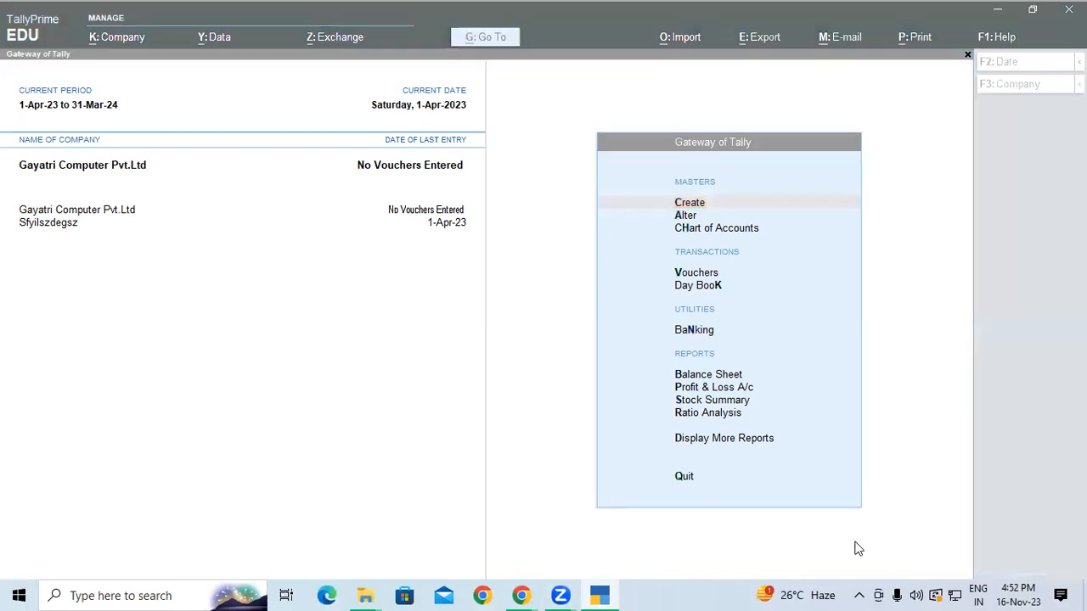